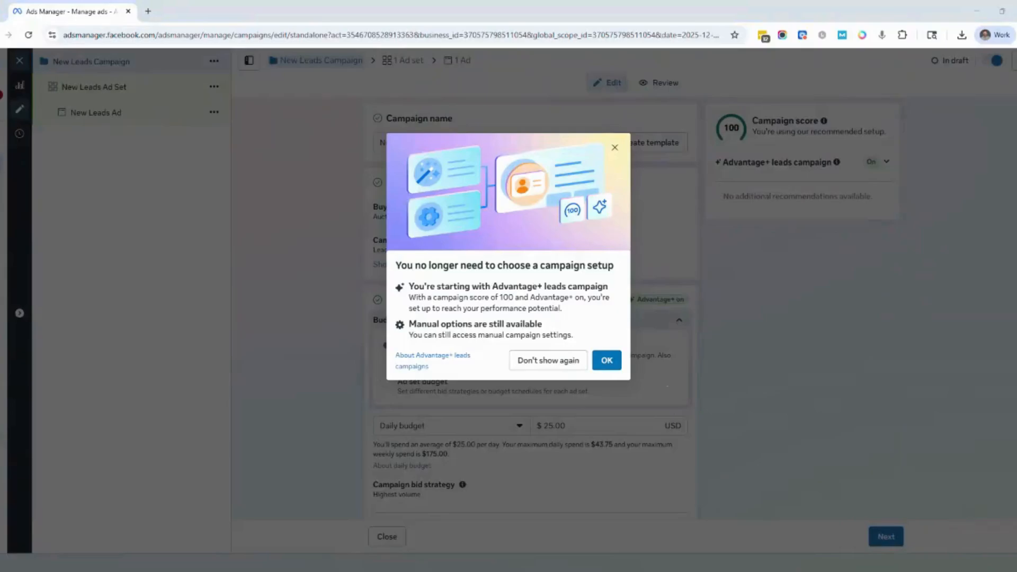
# Step: Dismiss the campaign setup notices and rename the campaign as Test Med Spa Leads Campaign
pyautogui.click(596, 363)
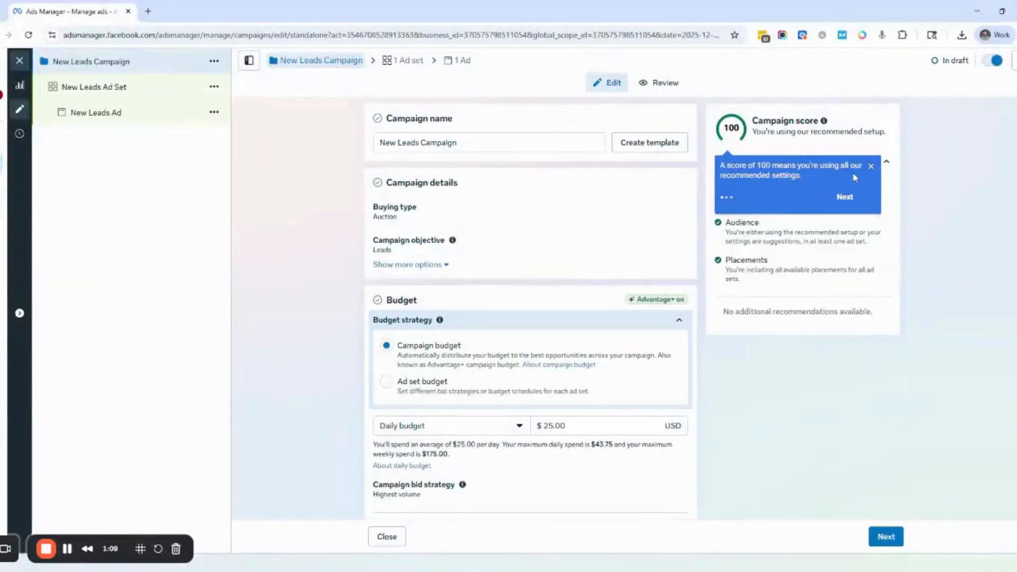
pyautogui.click(872, 169)
pyautogui.moveTo(459, 142); pyautogui.dragTo(331, 137)
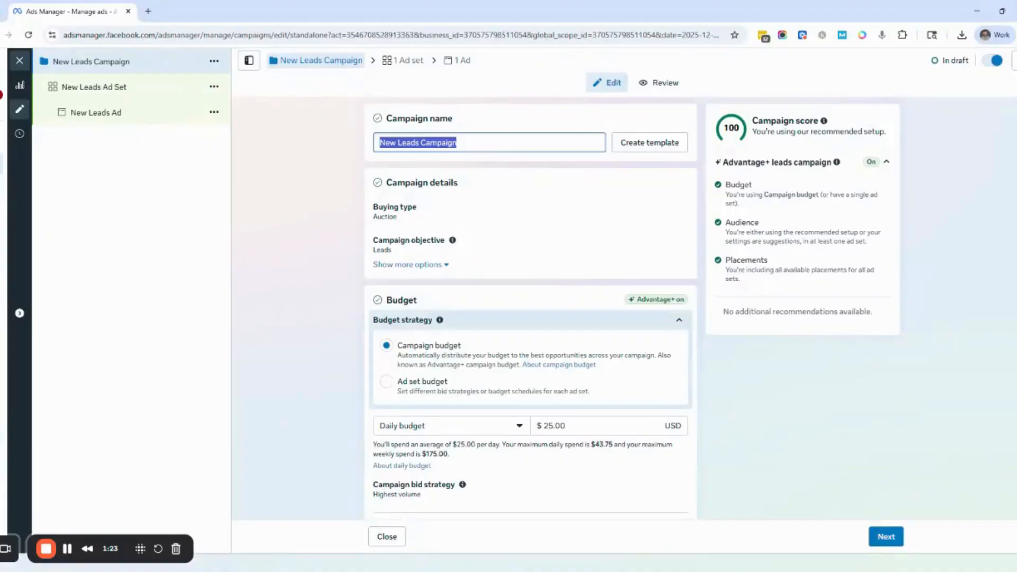
pyautogui.write('Tes')
pyautogui.press('BackSpace')
pyautogui.press('BackSpace')
pyautogui.press('BackSpace')
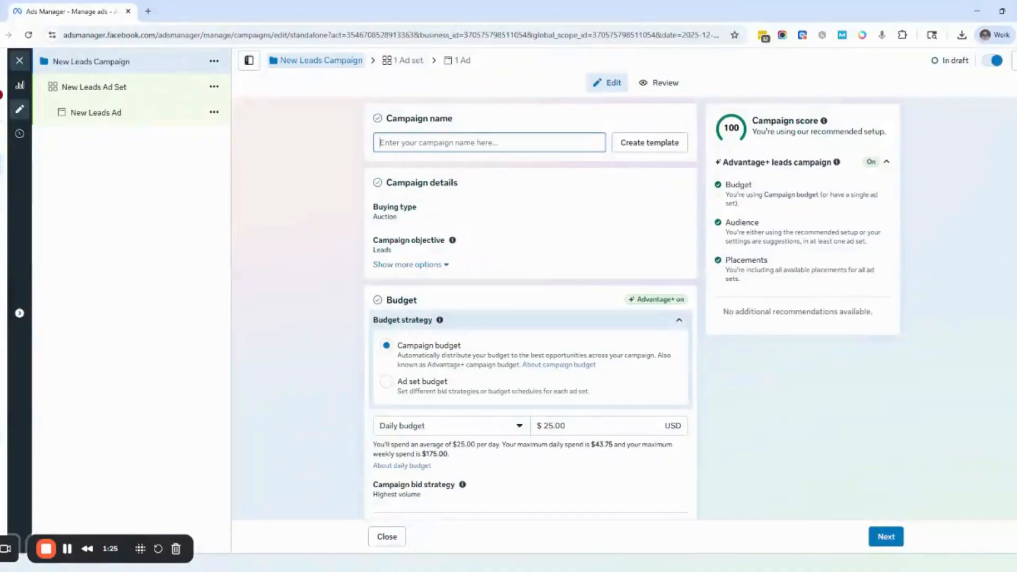
pyautogui.write('Test Med Spa')
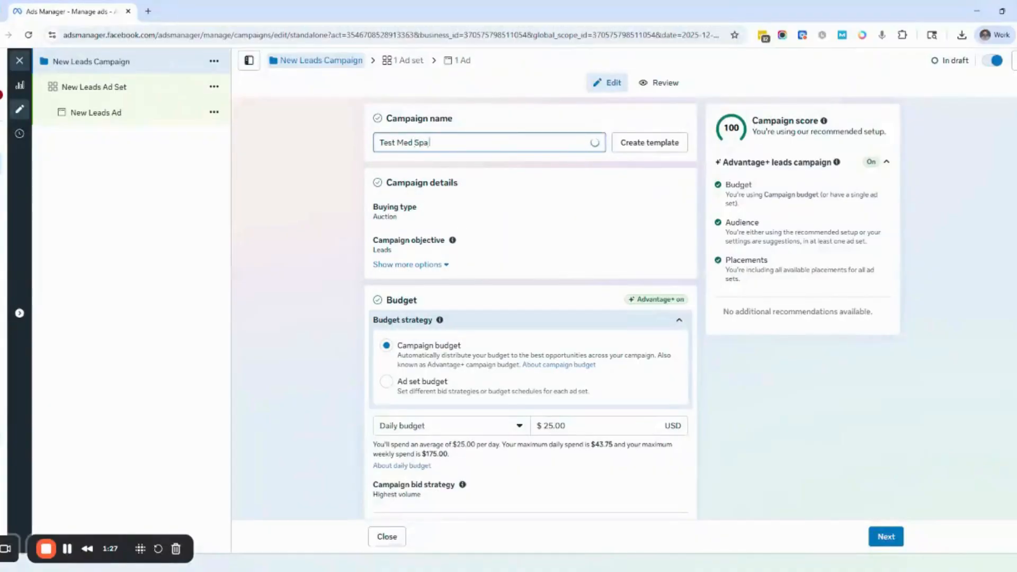
pyautogui.write(' Leads C')
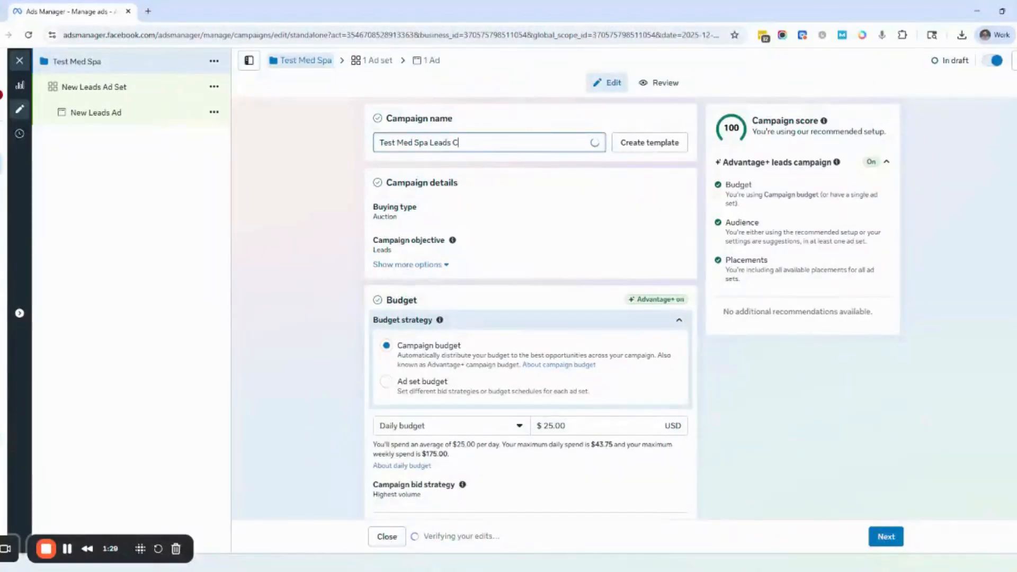
pyautogui.write('ampaign')
# Step: Change the campaign's budget strategy to Ad set budget and turn off budget sharing between ad sets, keeping the A/B test off
pyautogui.scroll(-1, 455, 212)
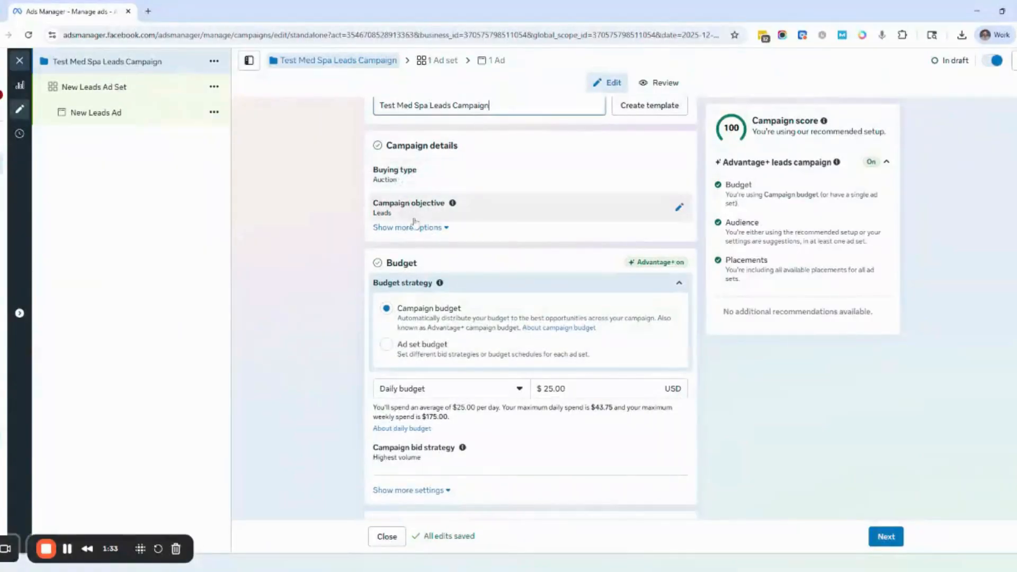
pyautogui.click(419, 228)
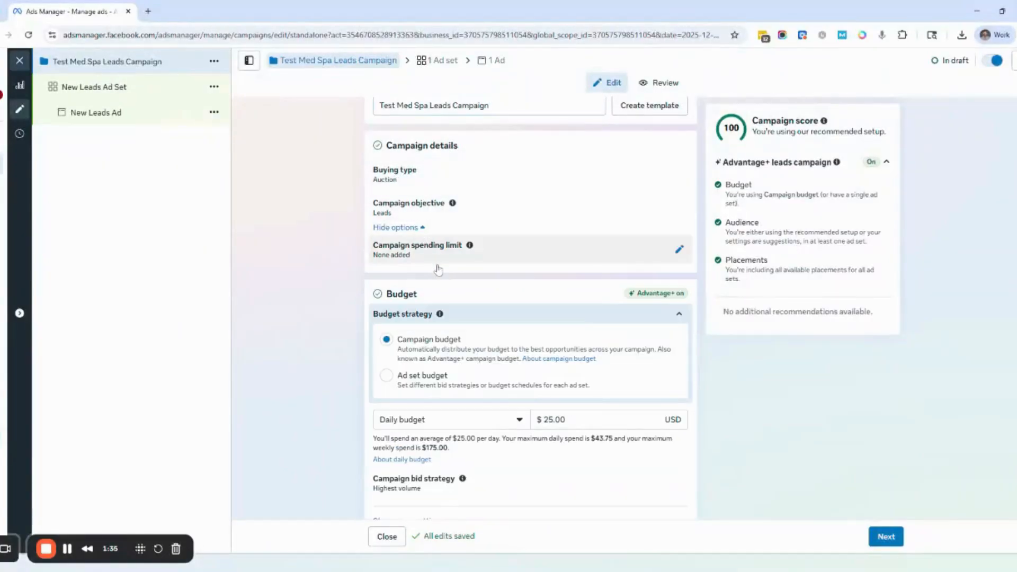
pyautogui.scroll(-3, 426, 255)
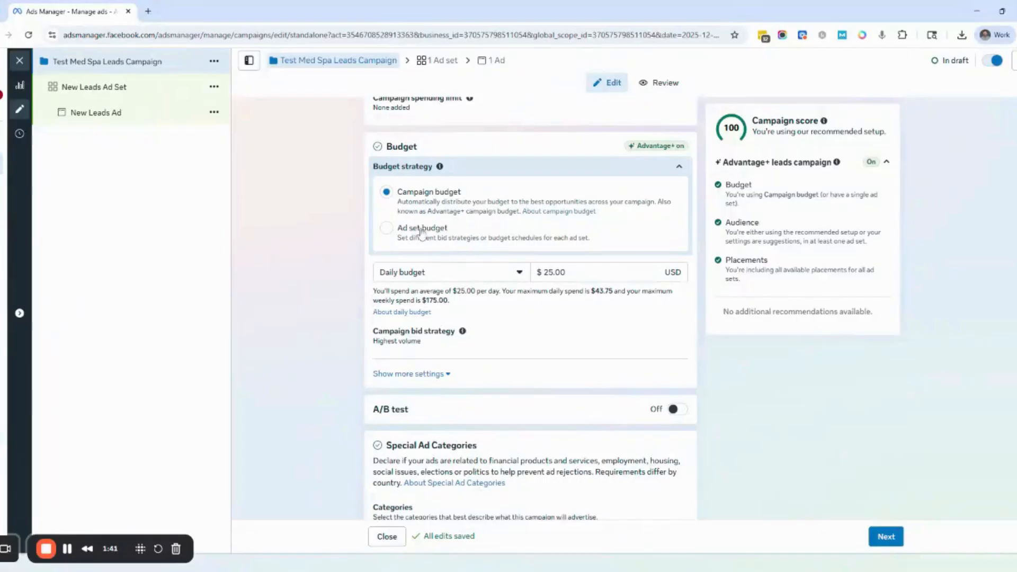
pyautogui.click(386, 228)
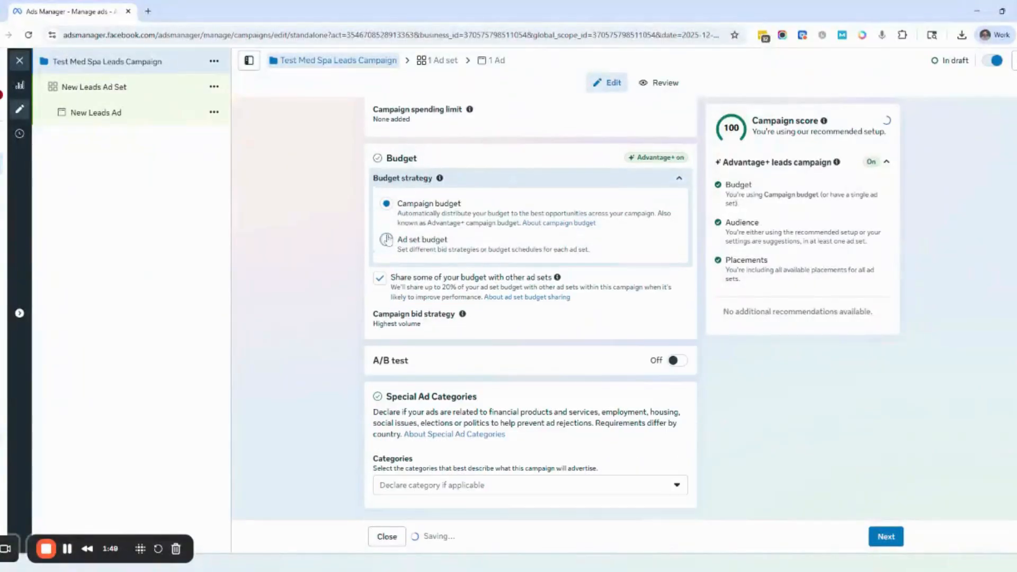
pyautogui.click(380, 273)
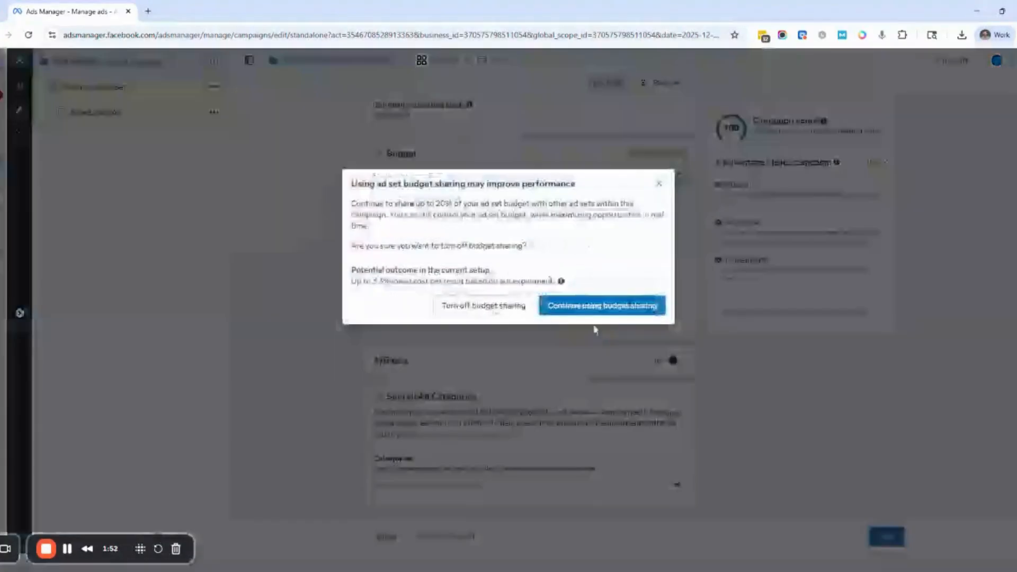
pyautogui.click(500, 306)
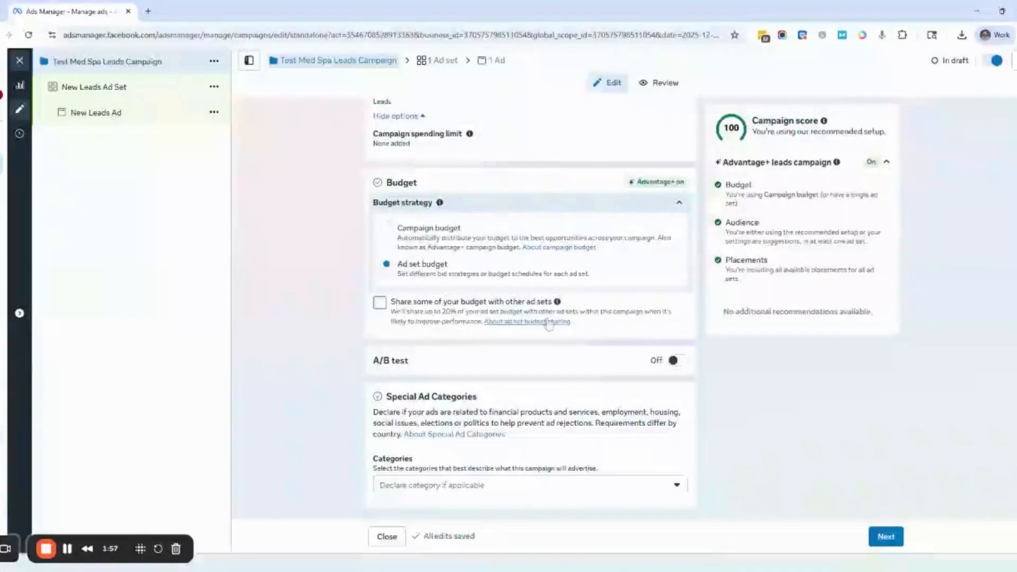
pyautogui.click(676, 365)
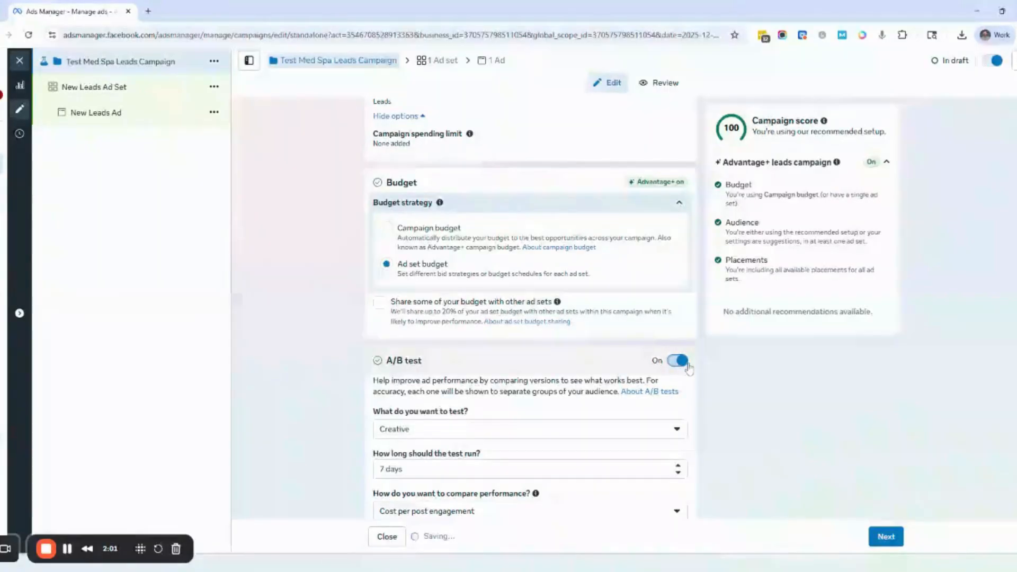
pyautogui.click(680, 363)
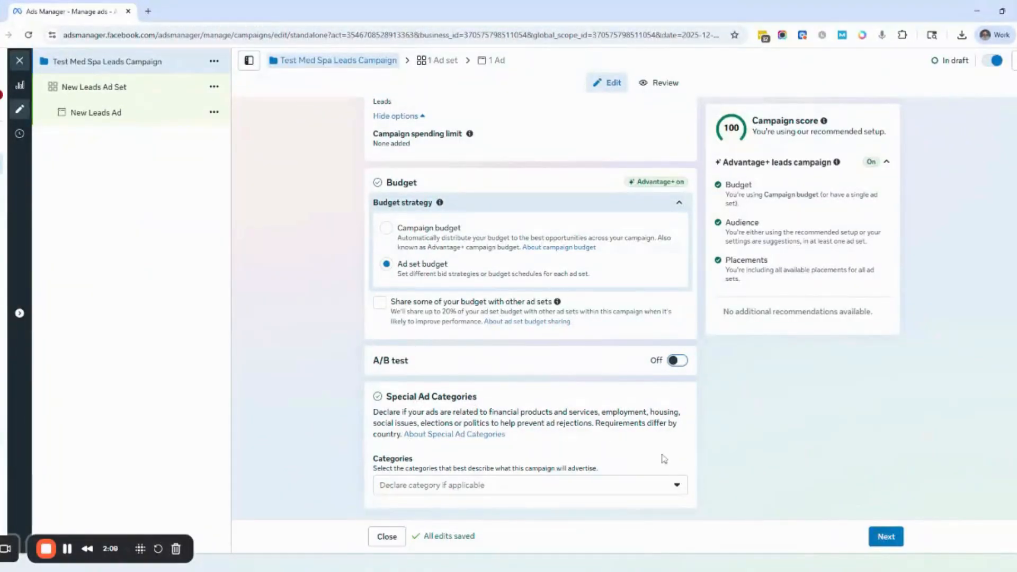
# Step: Continue to the ad set settings and choose Instant forms as the conversion location
pyautogui.click(887, 538)
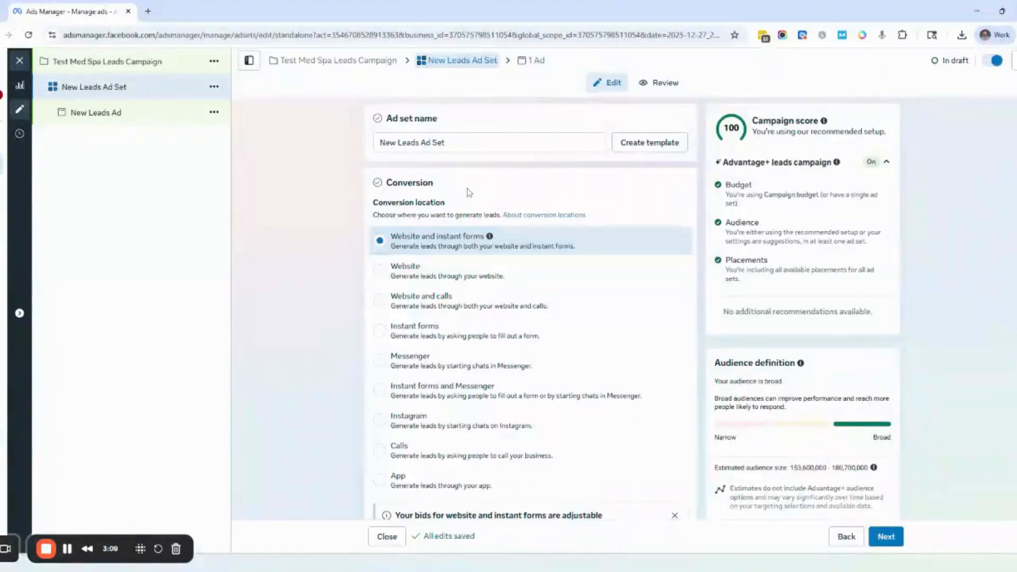
pyautogui.click(441, 331)
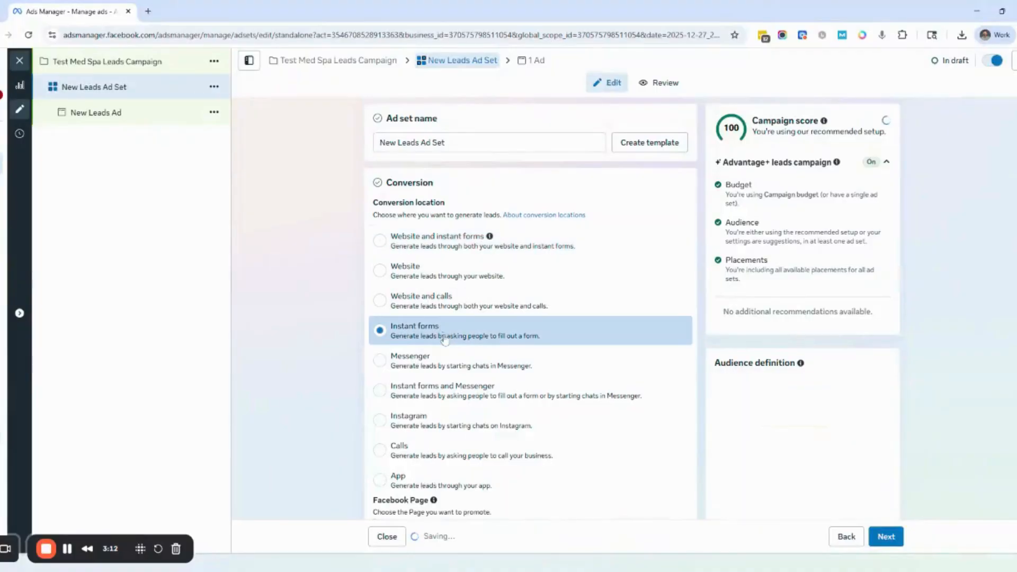
# Step: Search the Facebook Pages for "med spa magi" and choose Med Spa Magic Marketing as the Page to promote
pyautogui.scroll(-5, 466, 334)
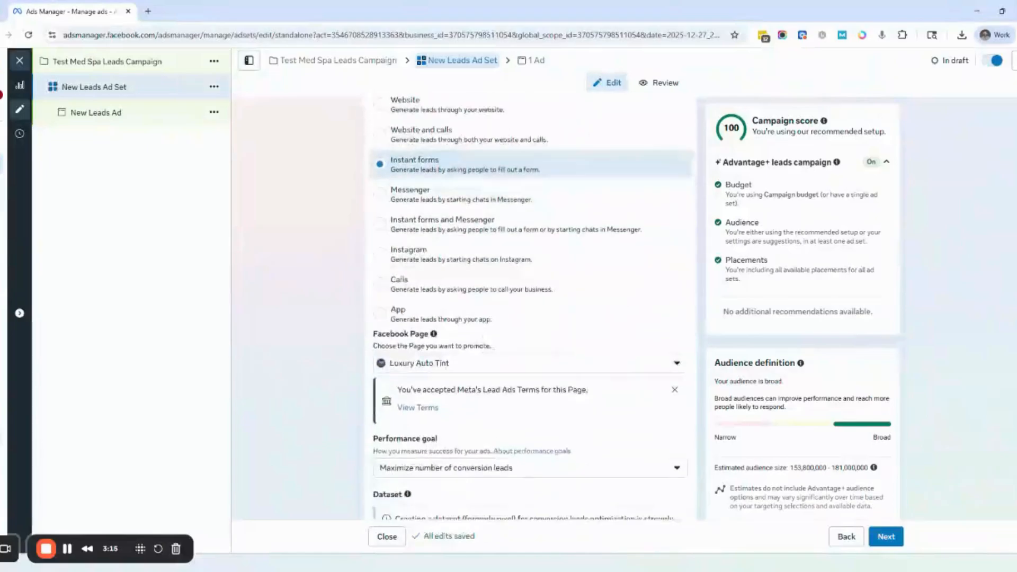
pyautogui.click(484, 297)
pyautogui.click(480, 296)
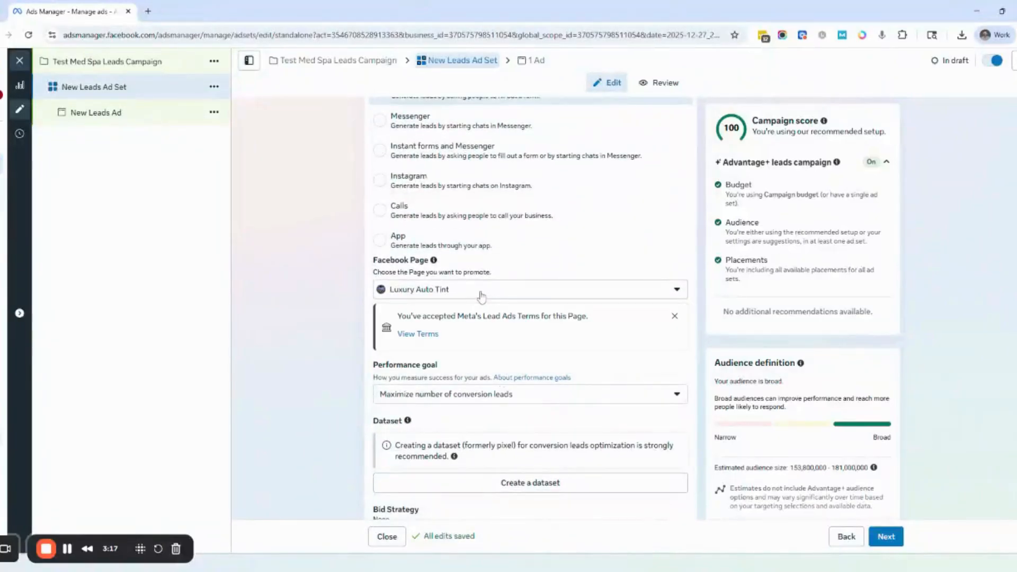
pyautogui.click(468, 292)
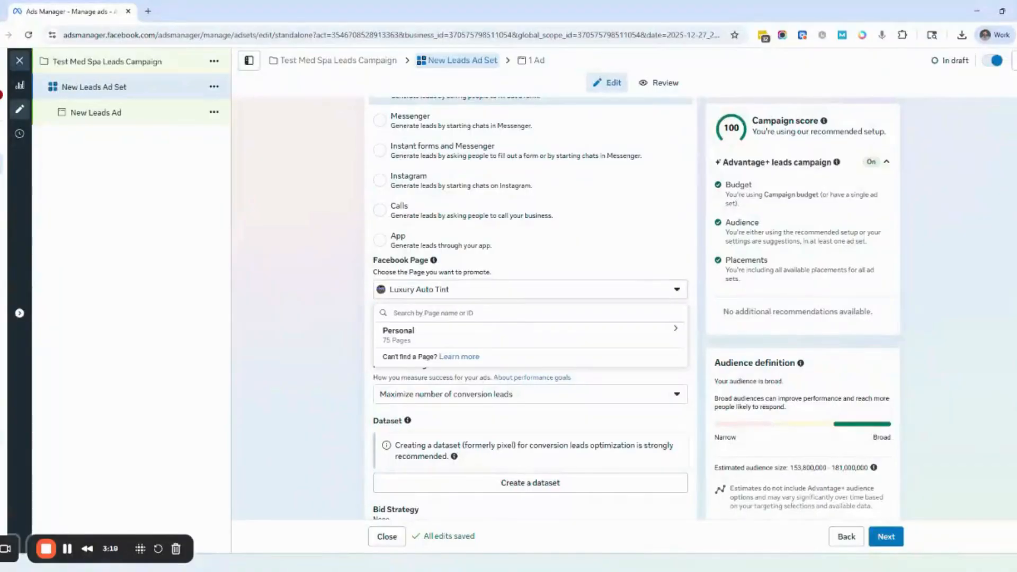
pyautogui.click(434, 298)
pyautogui.click(434, 299)
pyautogui.write('me')
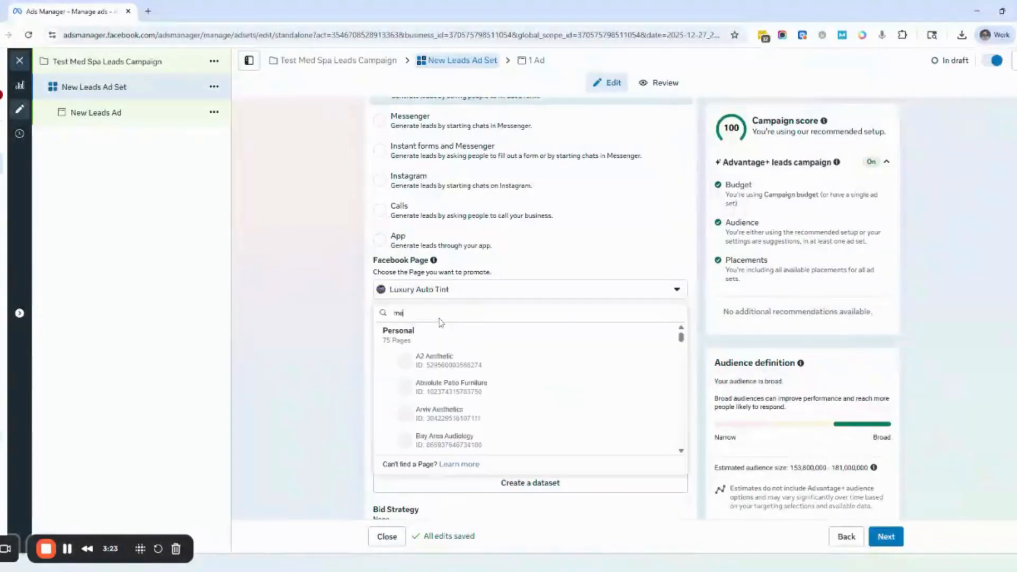
pyautogui.write('d spa ')
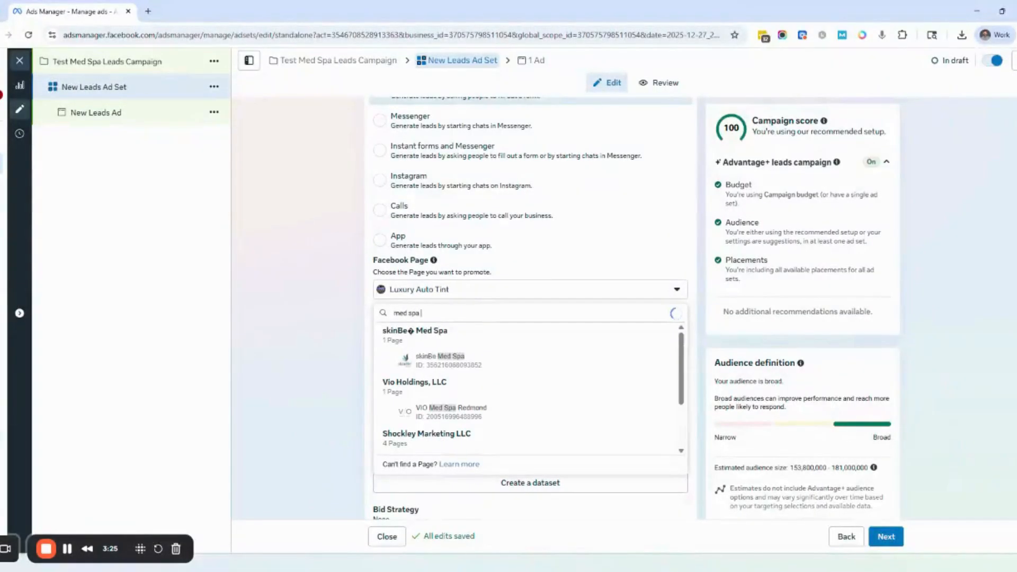
pyautogui.write('magi')
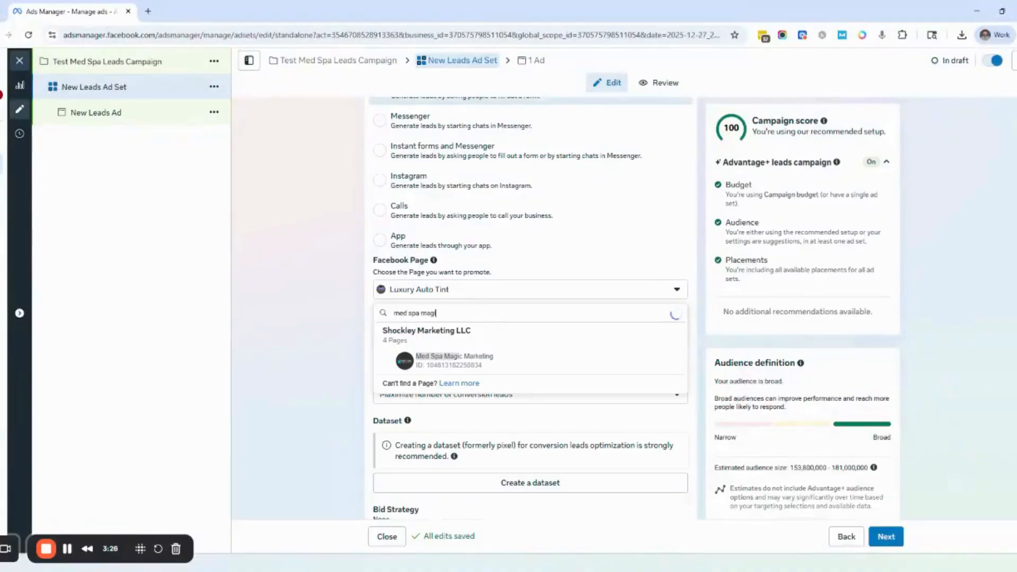
pyautogui.click(449, 361)
# Step: Check how the recommended performance goal's benefit is calculated and set the ad set's performance goal to Maximize number of leads
pyautogui.scroll(-2, 463, 379)
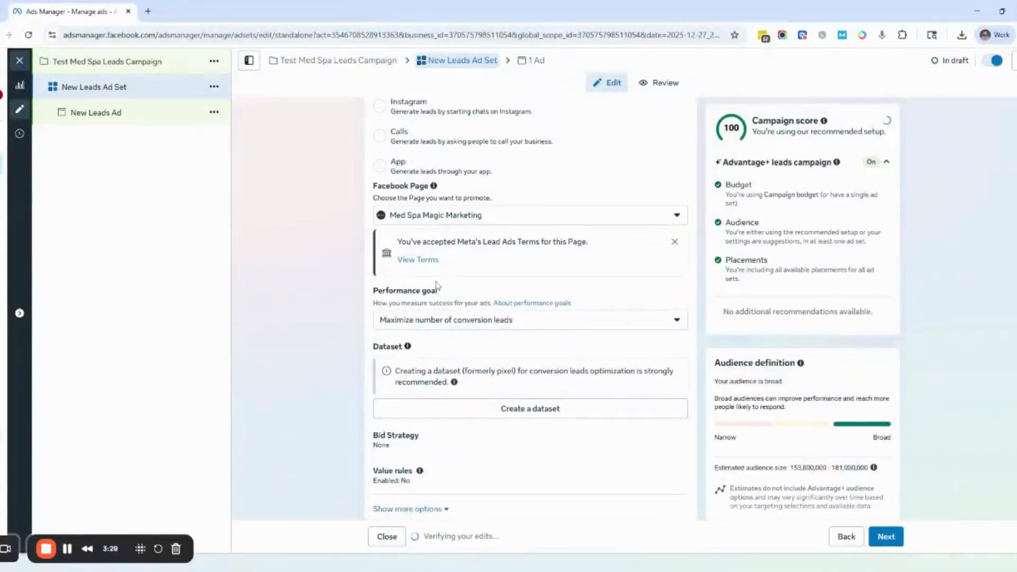
pyautogui.scroll(-1, 508, 302)
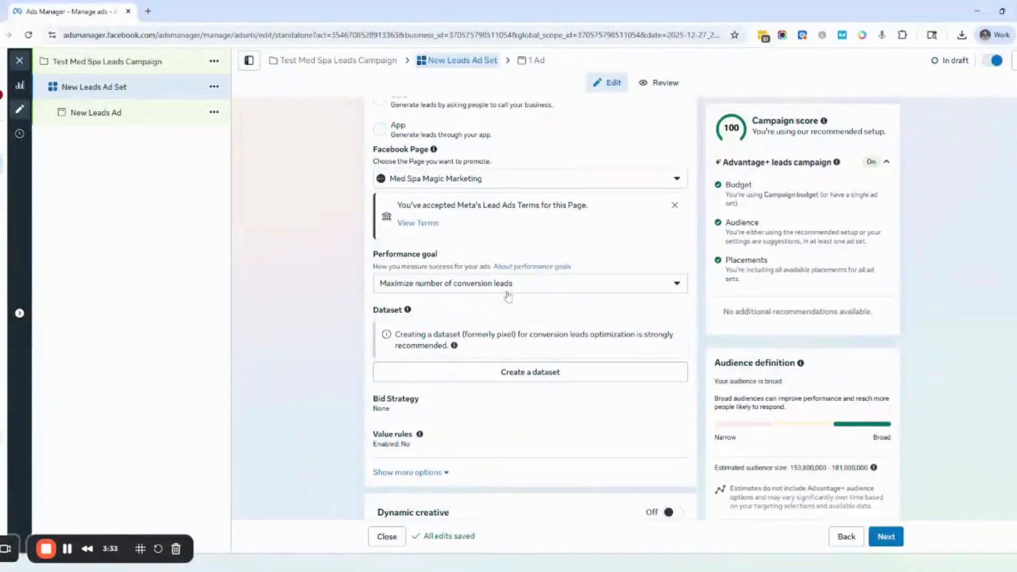
pyautogui.click(507, 292)
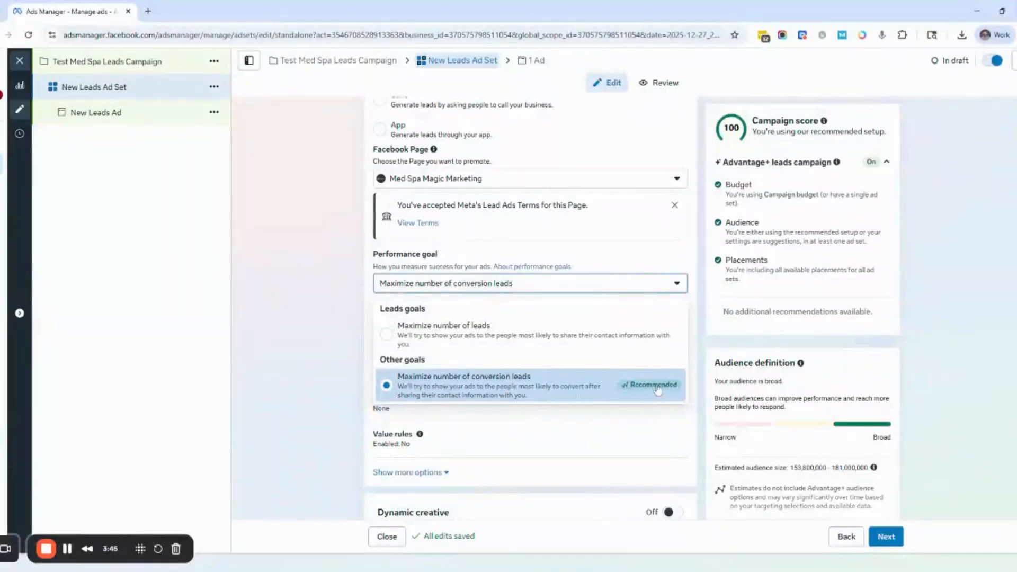
pyautogui.moveTo(657, 389)
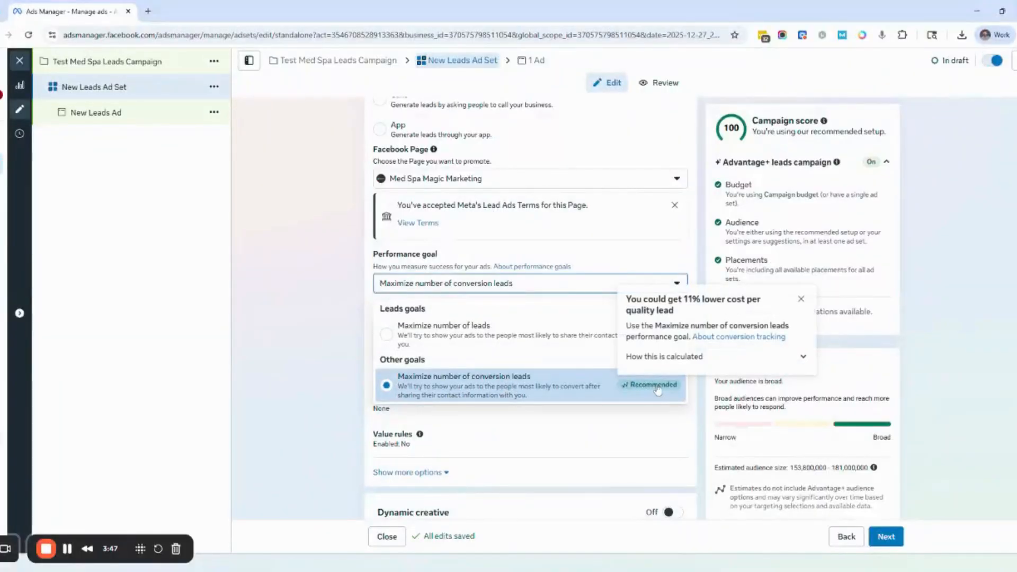
pyautogui.click(761, 361)
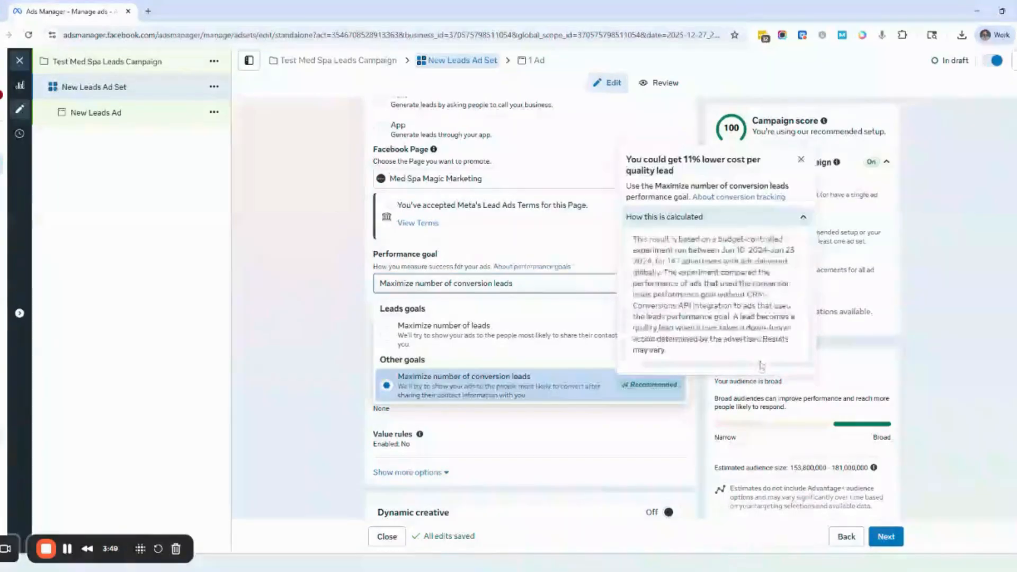
pyautogui.click(801, 160)
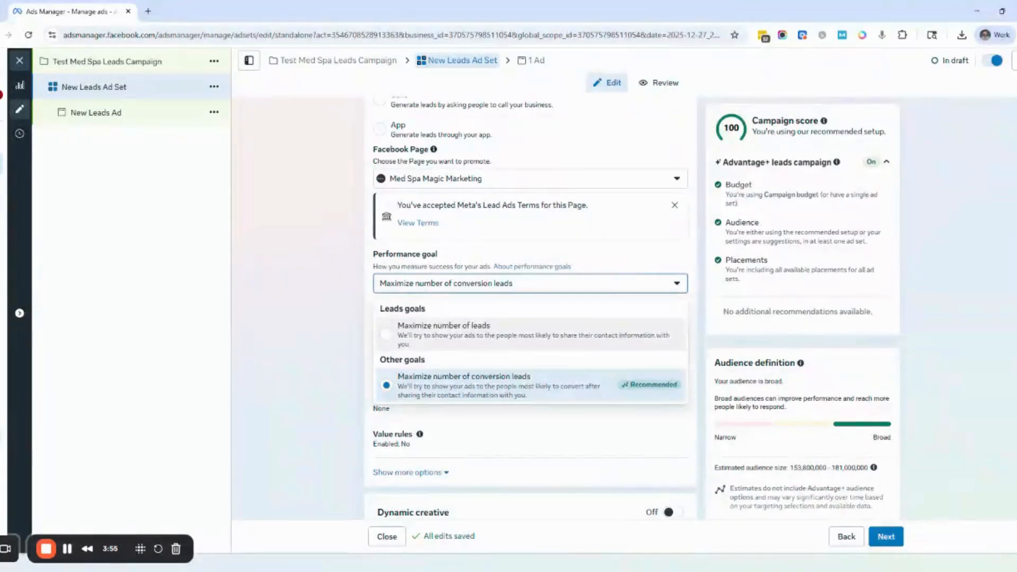
pyautogui.click(387, 339)
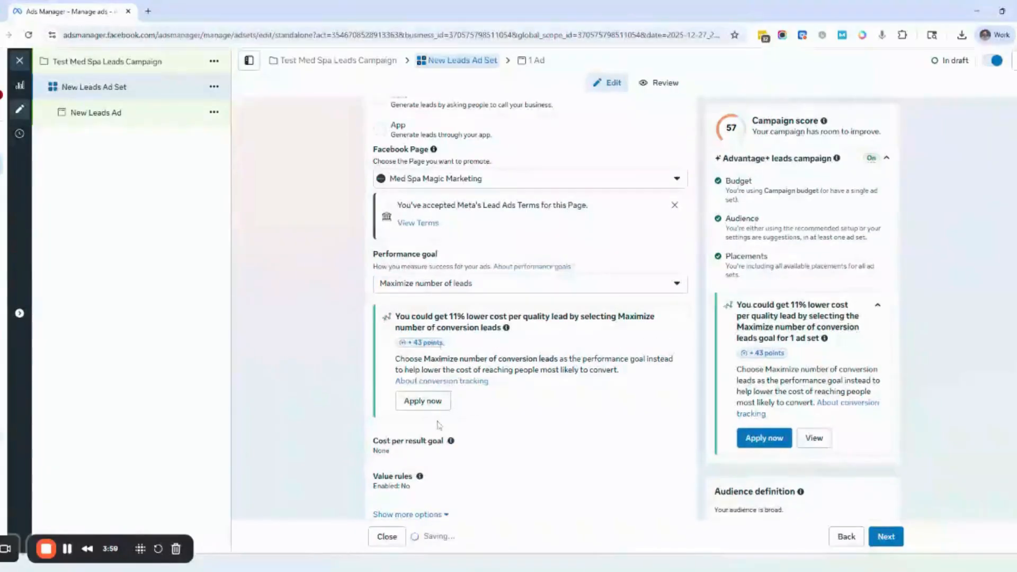
# Step: Review the ad set's cost per result goal, delivery type, dynamic creative, catalog, budget and schedule, and audience settings
pyautogui.scroll(-1, 439, 435)
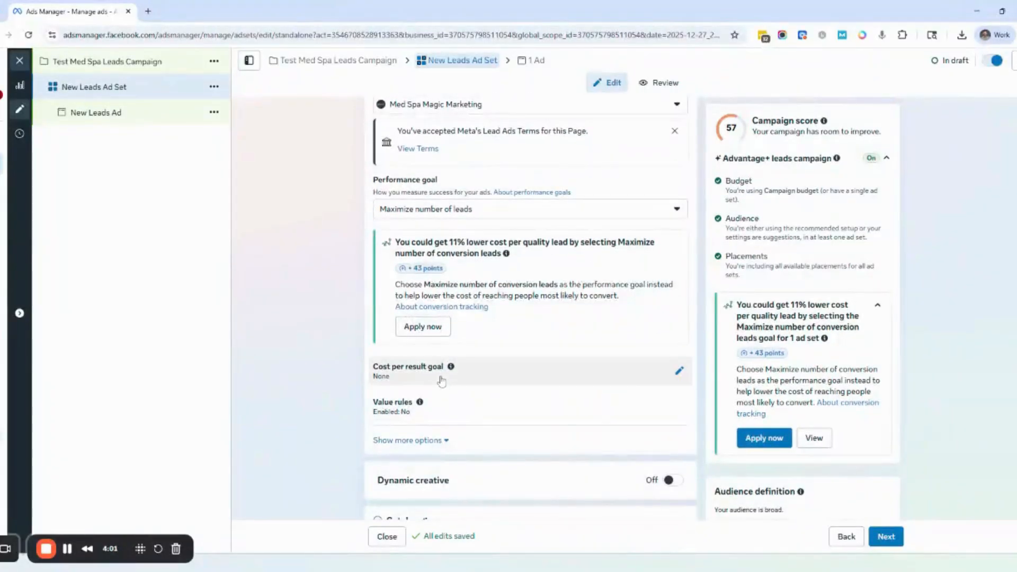
pyautogui.scroll(-1, 574, 382)
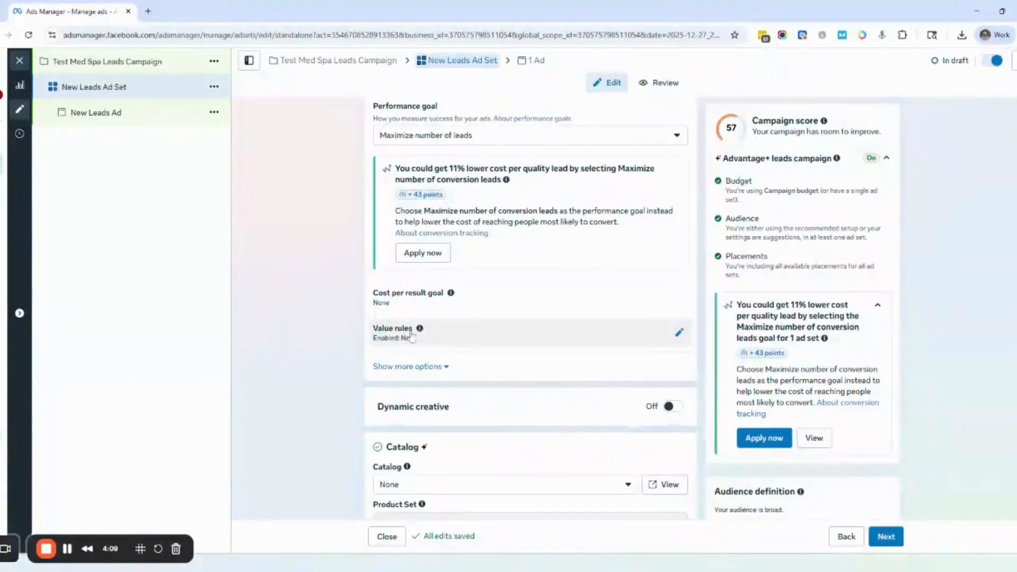
pyautogui.click(439, 367)
pyautogui.scroll(-4, 439, 373)
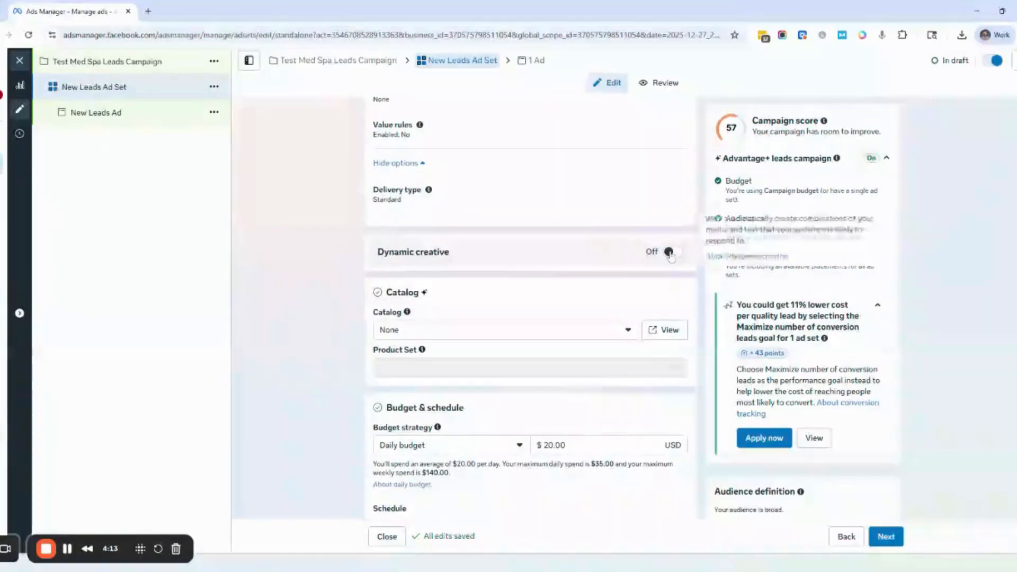
pyautogui.scroll(-4, 493, 268)
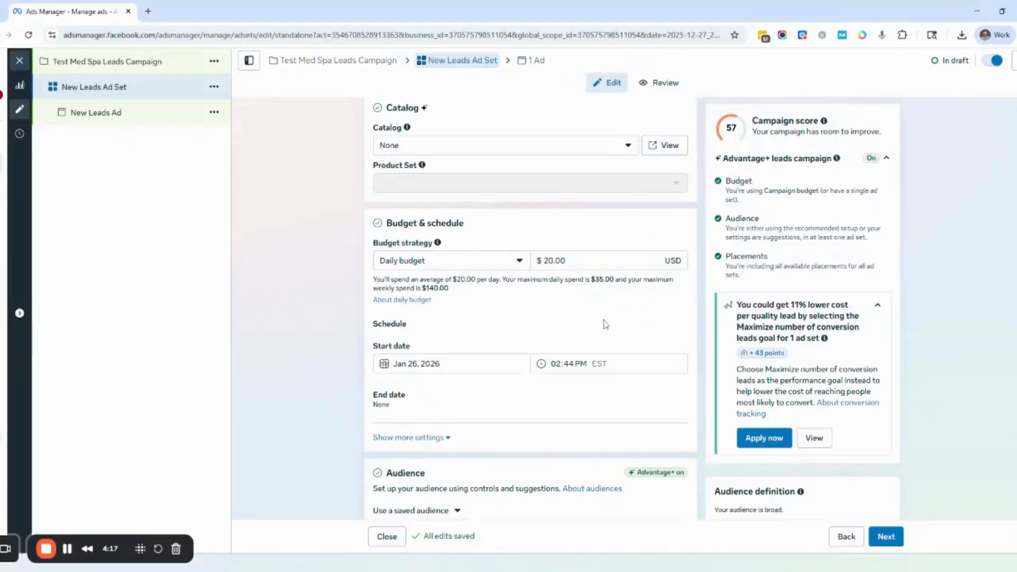
pyautogui.scroll(-5, 606, 324)
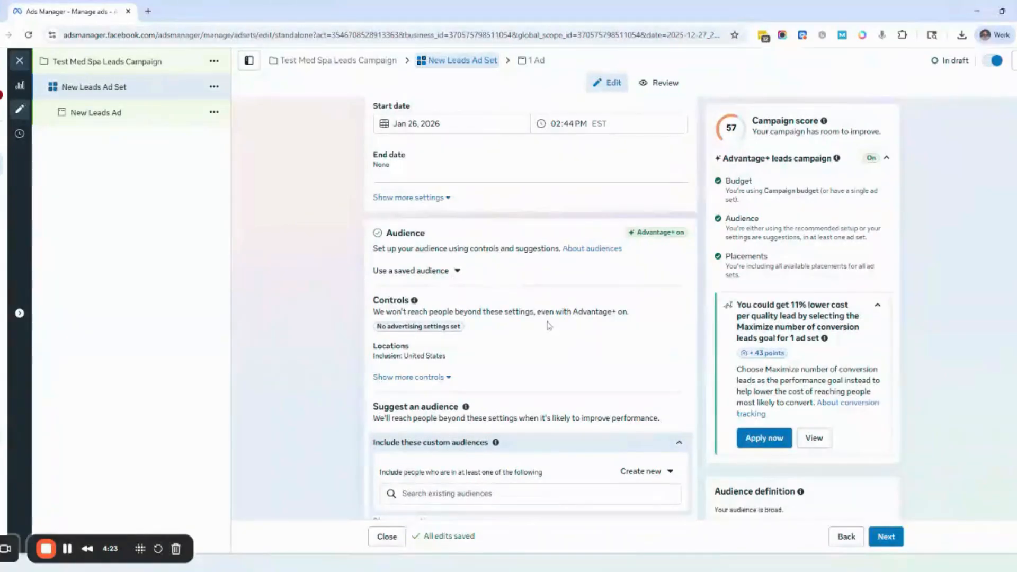
pyautogui.scroll(-1, 550, 325)
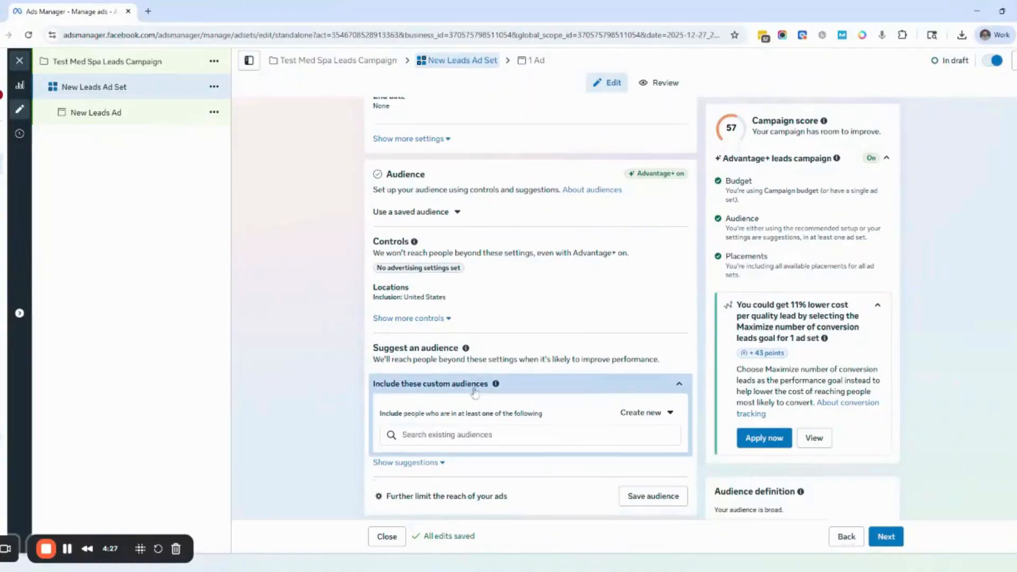
pyautogui.scroll(-2, 476, 386)
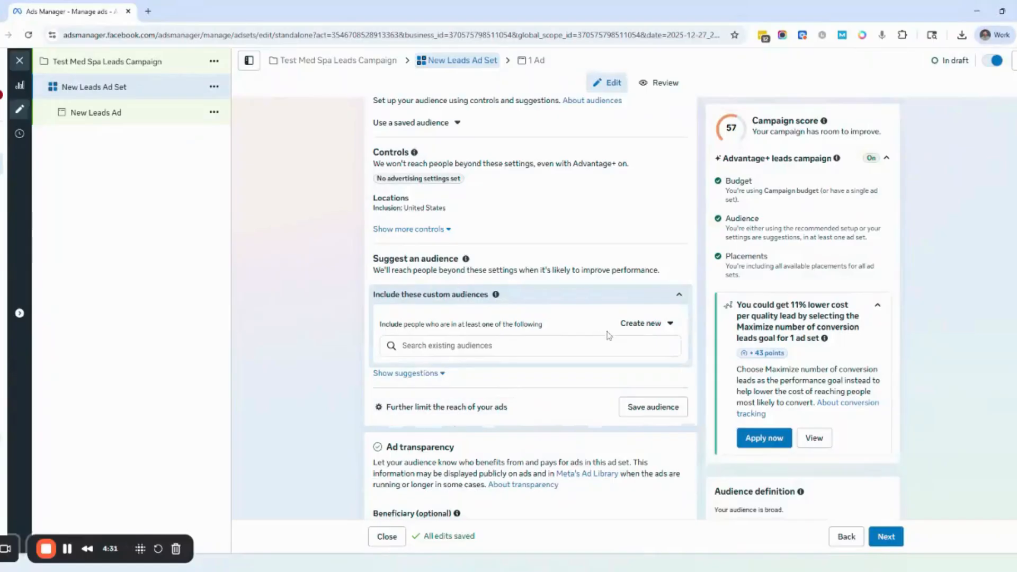
# Step: Check the custom audience creation choices and the options for further limiting the ads' reach, keeping the current setup
pyautogui.click(640, 324)
pyautogui.click(450, 363)
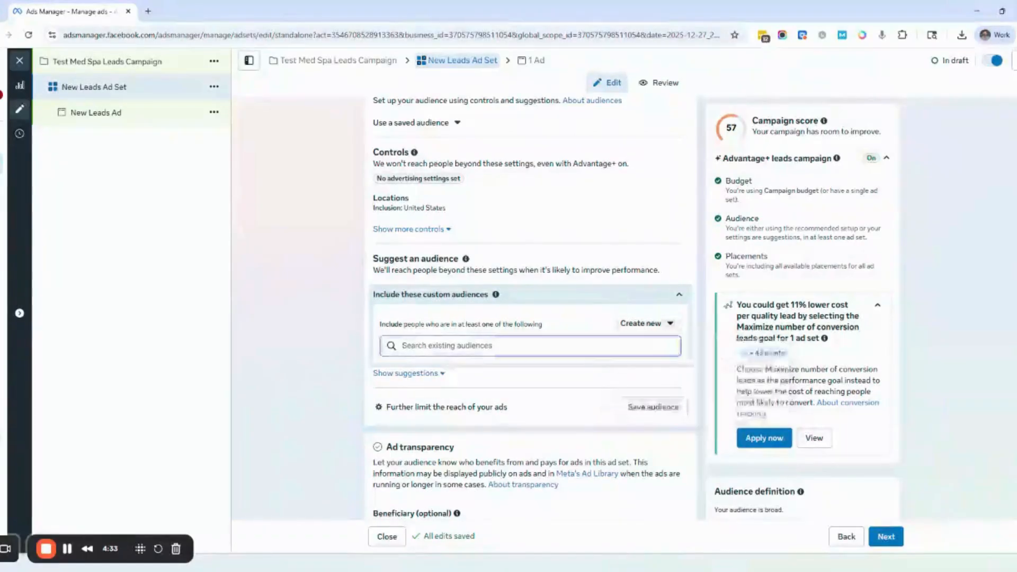
pyautogui.click(448, 406)
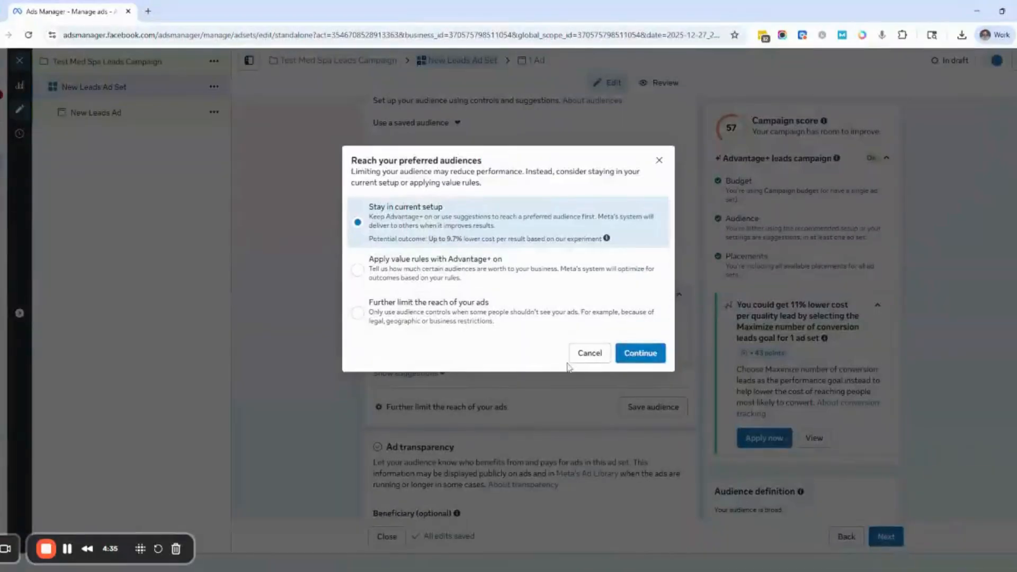
pyautogui.click(589, 355)
pyautogui.scroll(1, 508, 379)
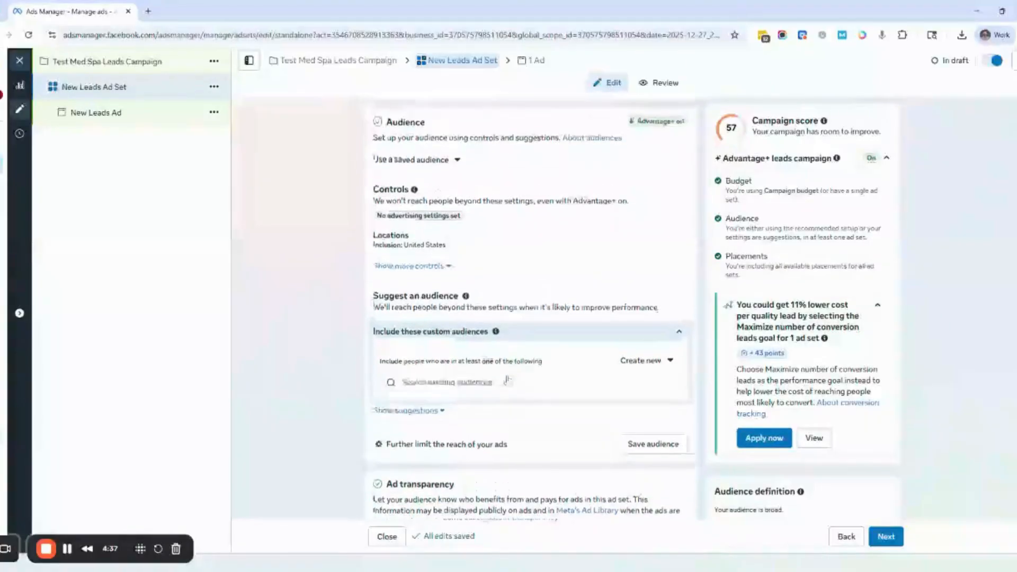
# Step: Review the ad set's Audience section, including the list of saved audiences and the custom audience search
pyautogui.scroll(-2, 509, 318)
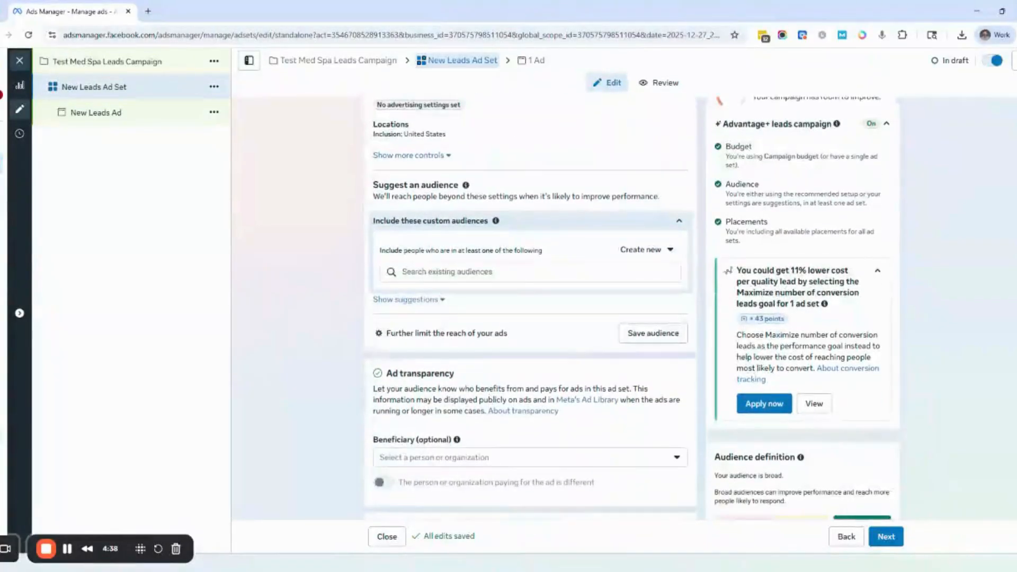
pyautogui.scroll(2, 443, 382)
pyautogui.scroll(2, 443, 282)
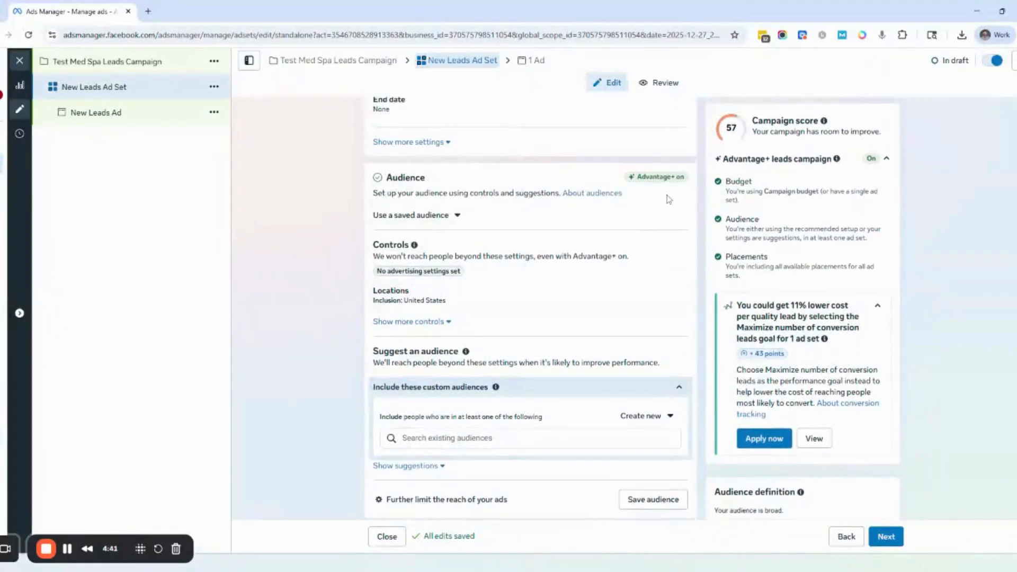
pyautogui.click(456, 215)
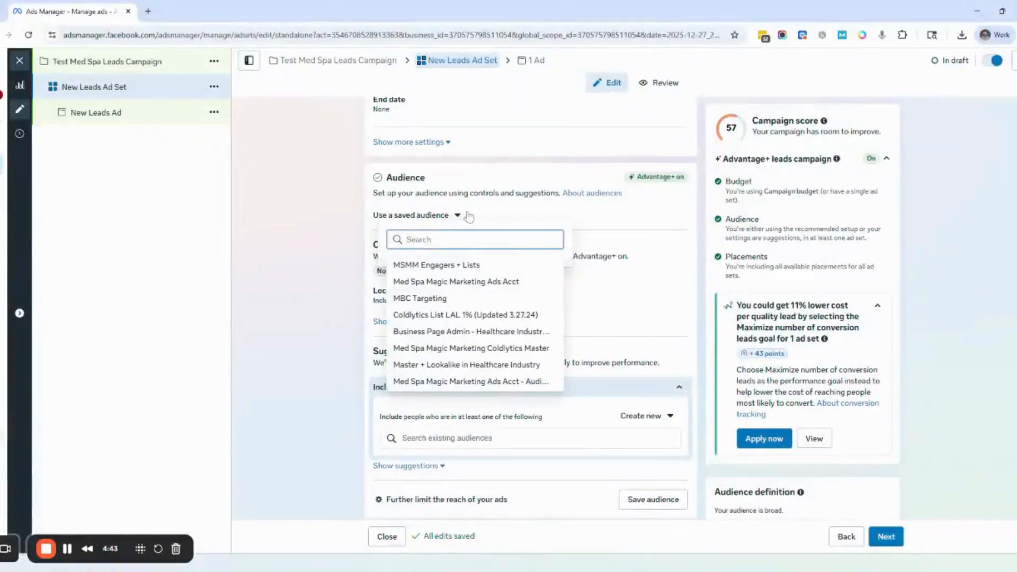
pyautogui.click(630, 224)
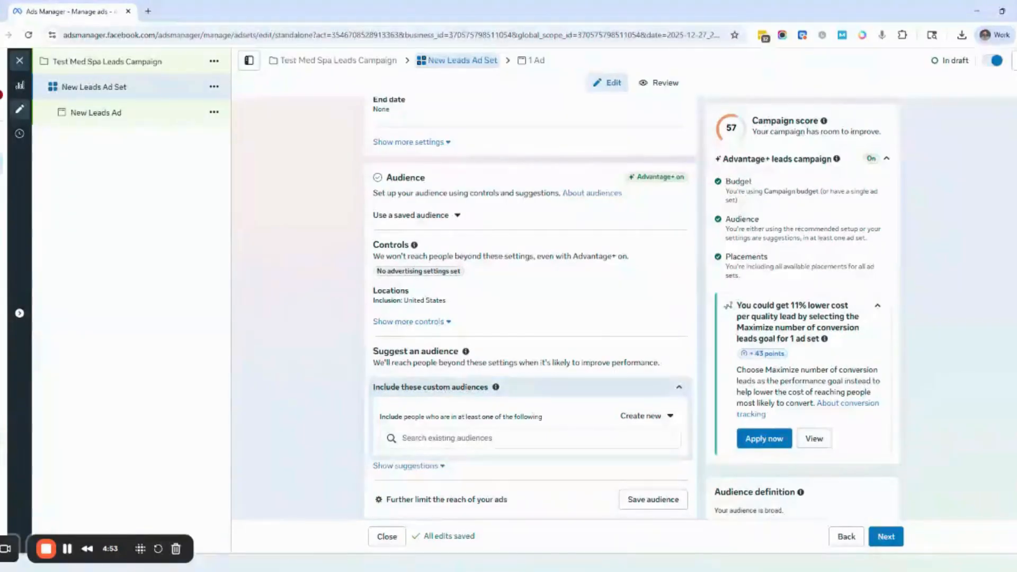
pyautogui.scroll(3, 497, 322)
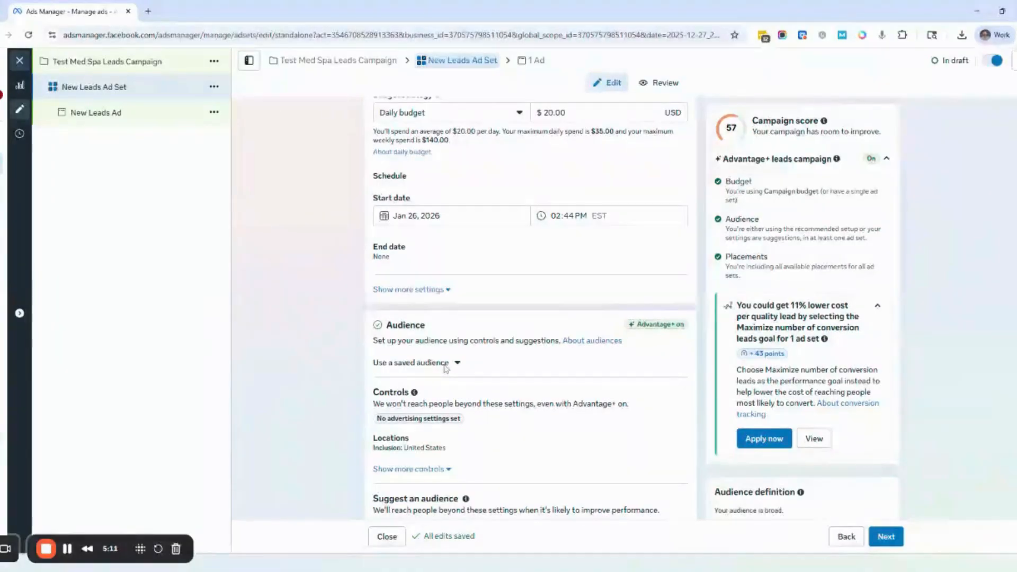
pyautogui.scroll(-2, 458, 368)
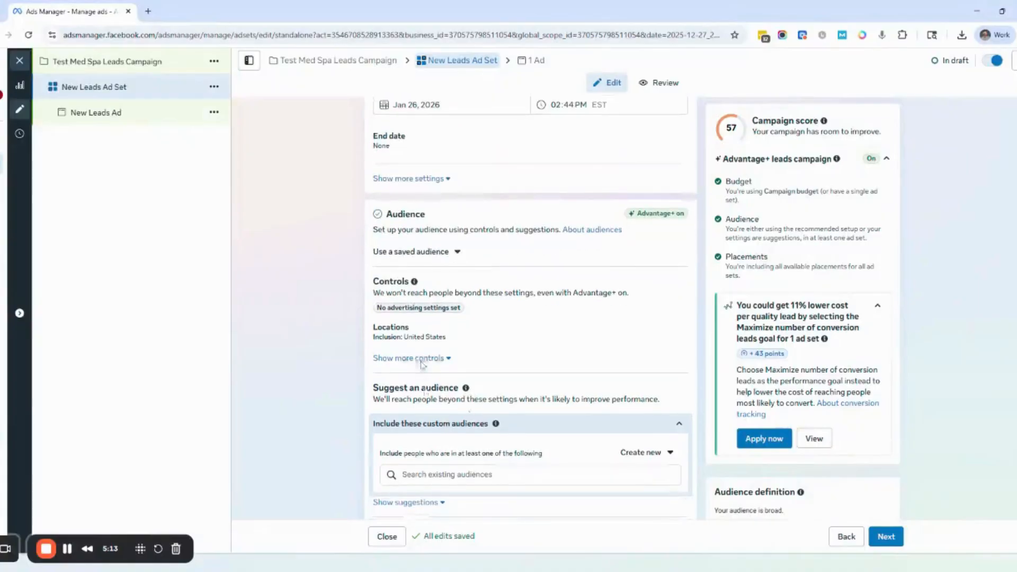
pyautogui.scroll(-2, 447, 257)
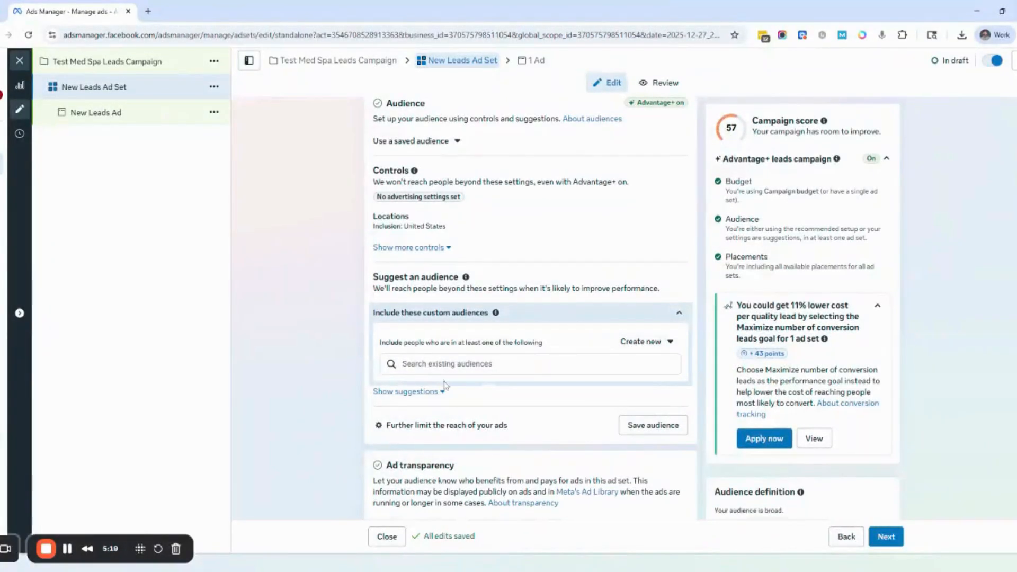
pyautogui.click(448, 364)
# Step: Show the additional audience controls and set the minimum age to 25
pyautogui.scroll(1, 421, 322)
pyautogui.click(420, 322)
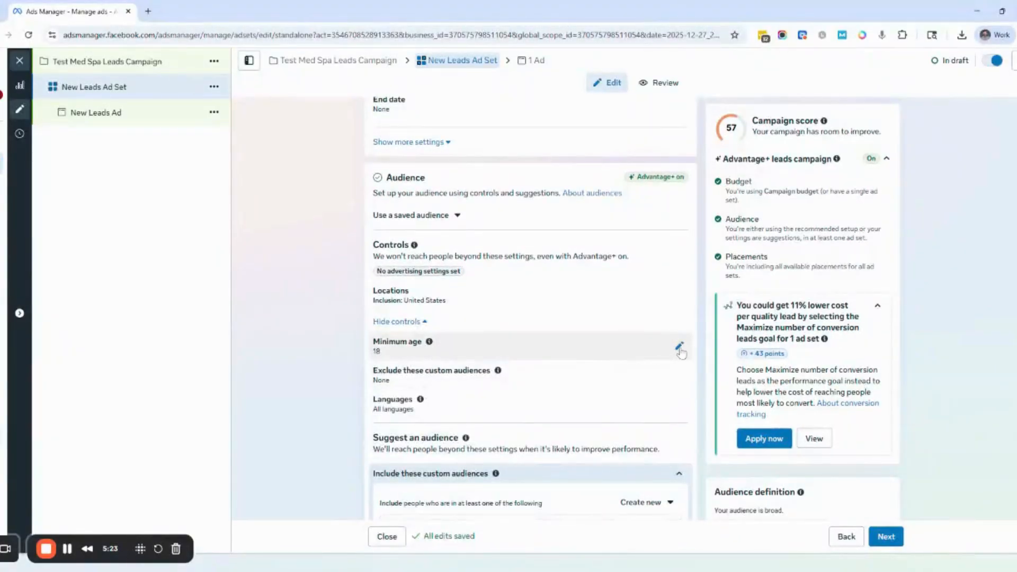
pyautogui.click(679, 347)
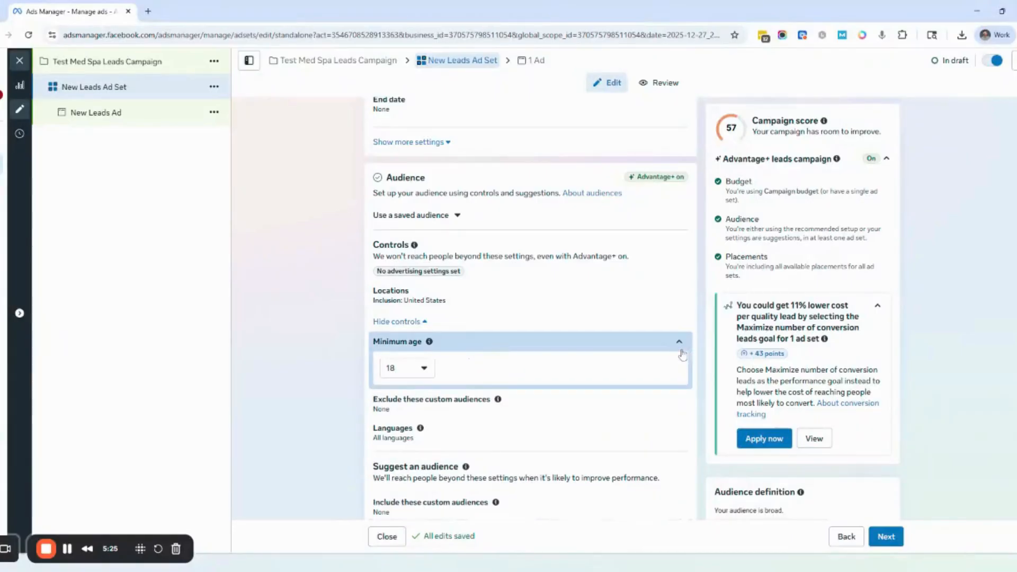
pyautogui.click(413, 368)
pyautogui.click(408, 367)
pyautogui.click(408, 368)
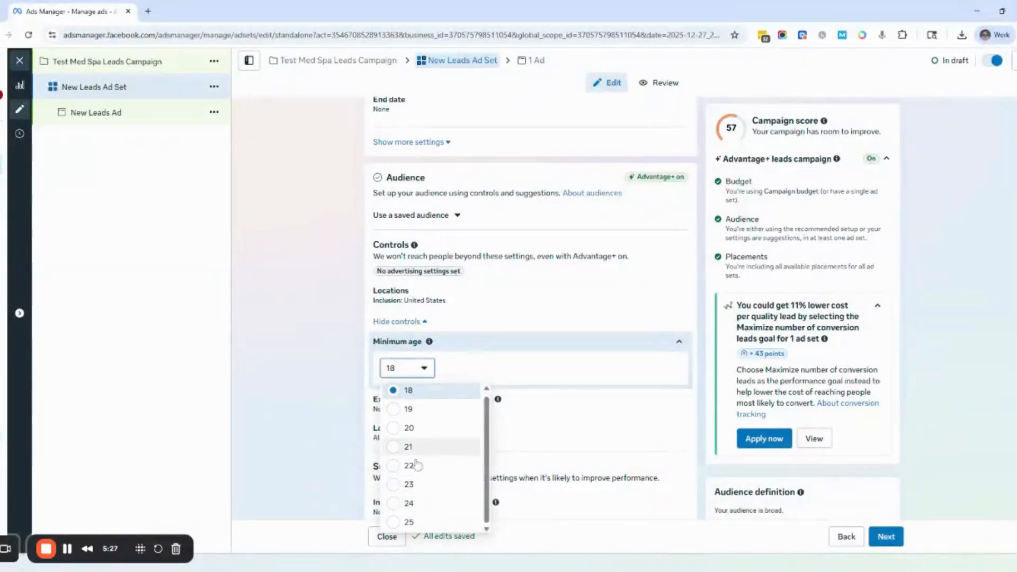
pyautogui.click(413, 520)
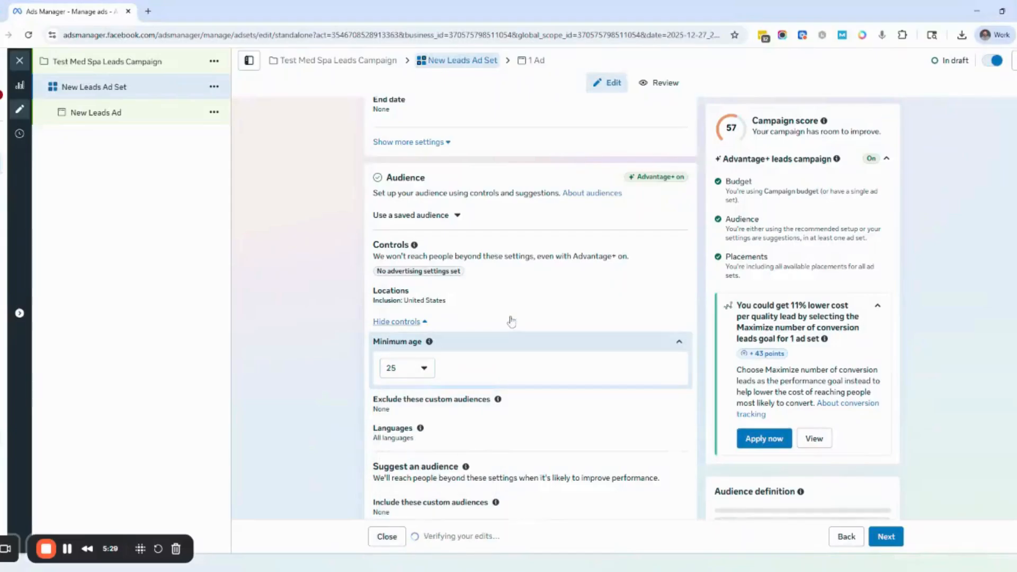
# Step: Examine the custom audience exclusions and the suggested age, gender and detailed targeting settings
pyautogui.scroll(-1, 488, 378)
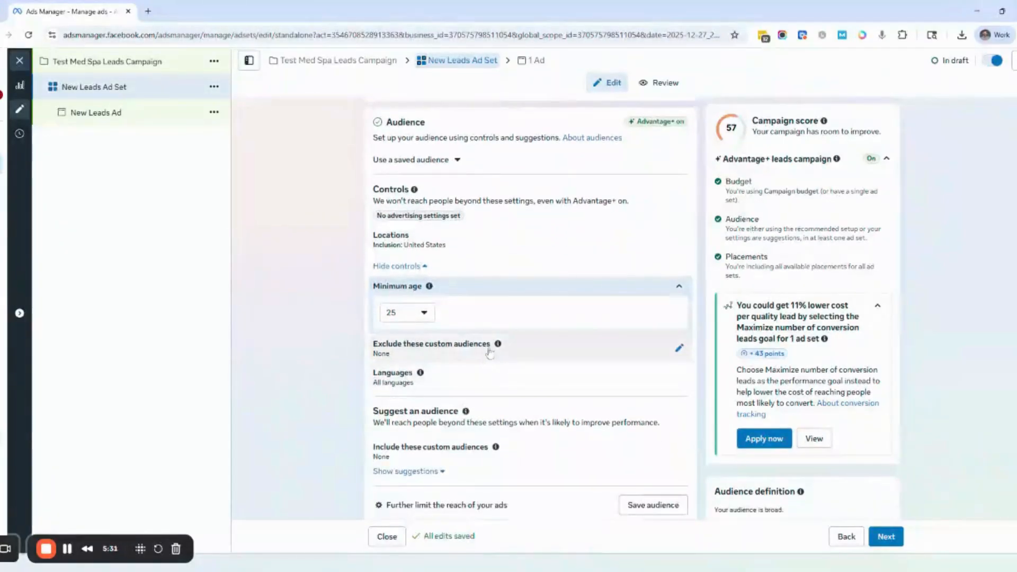
pyautogui.click(527, 362)
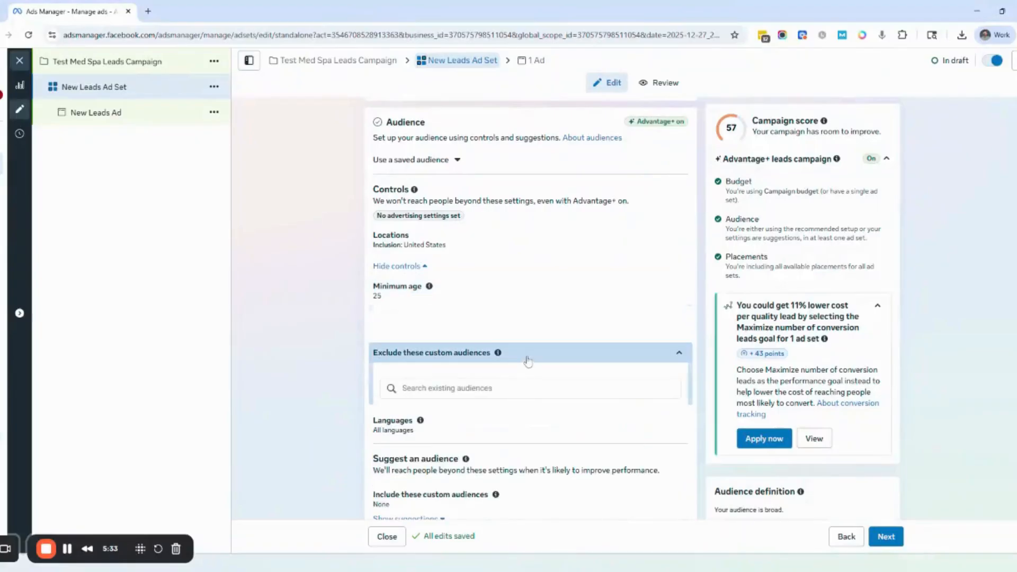
pyautogui.scroll(-2, 487, 435)
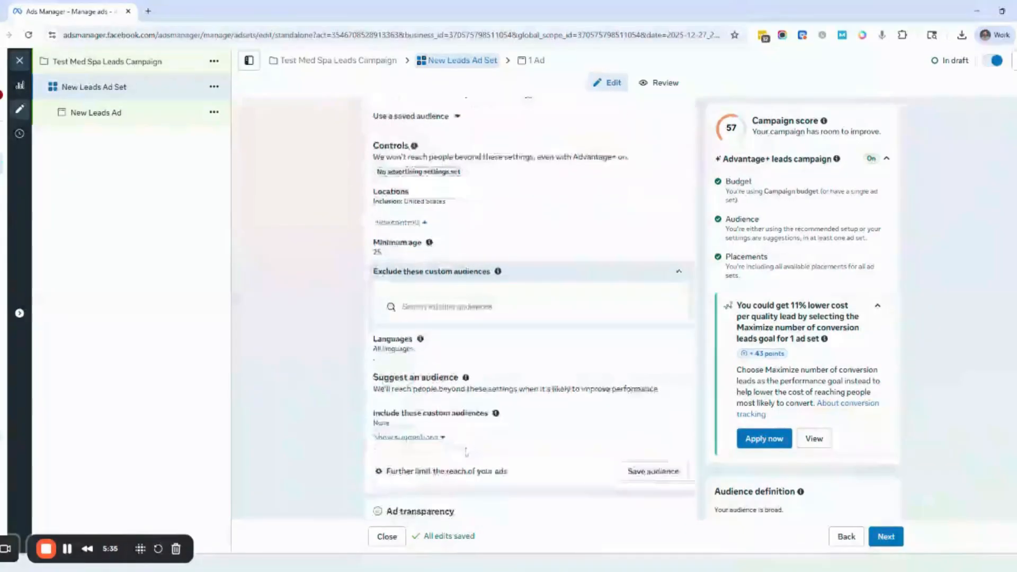
pyautogui.click(424, 389)
pyautogui.scroll(-2, 427, 397)
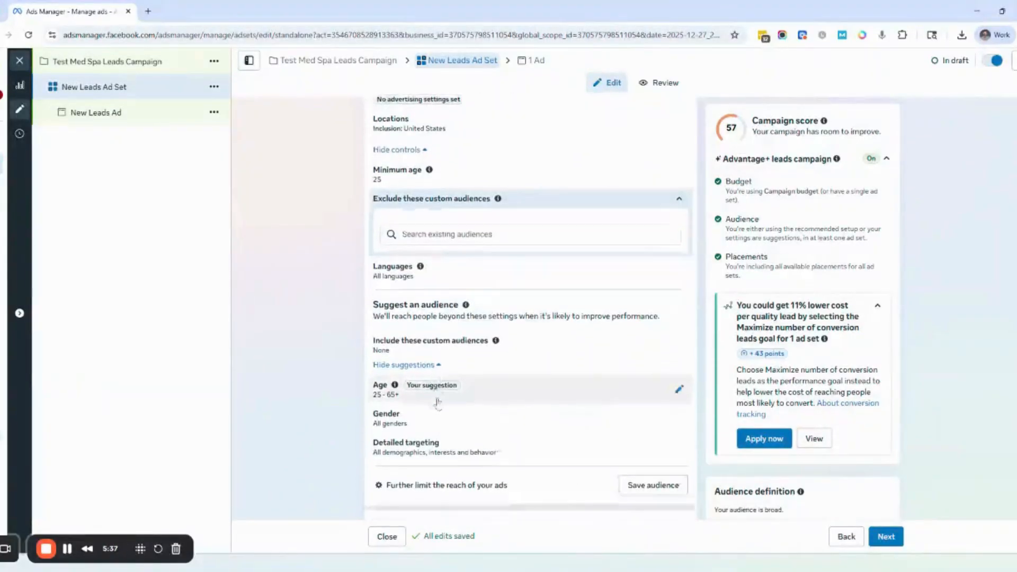
# Step: Switch the audience setup to Further limit the reach of your ads
pyautogui.click(460, 405)
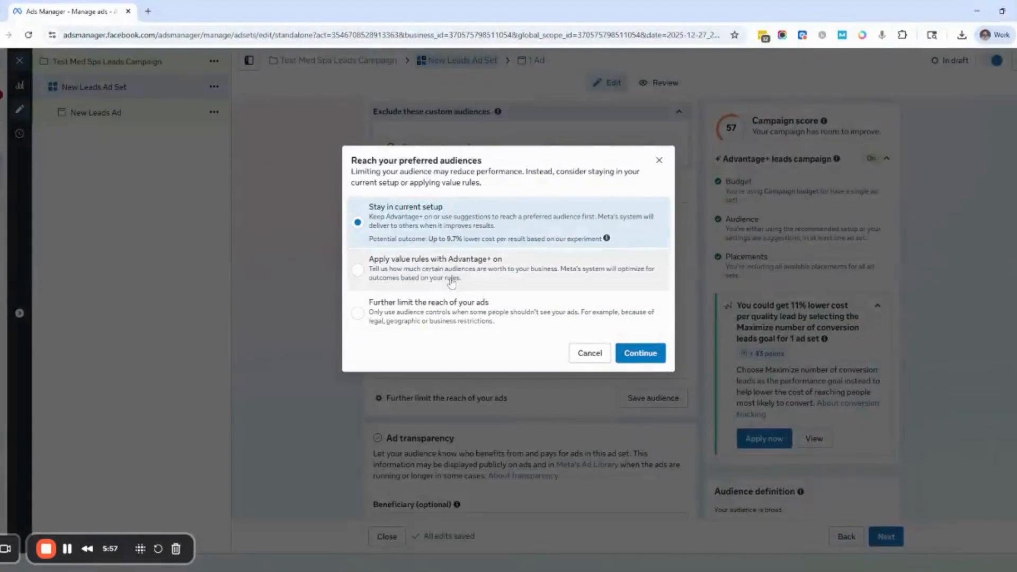
pyautogui.click(432, 315)
pyautogui.click(644, 357)
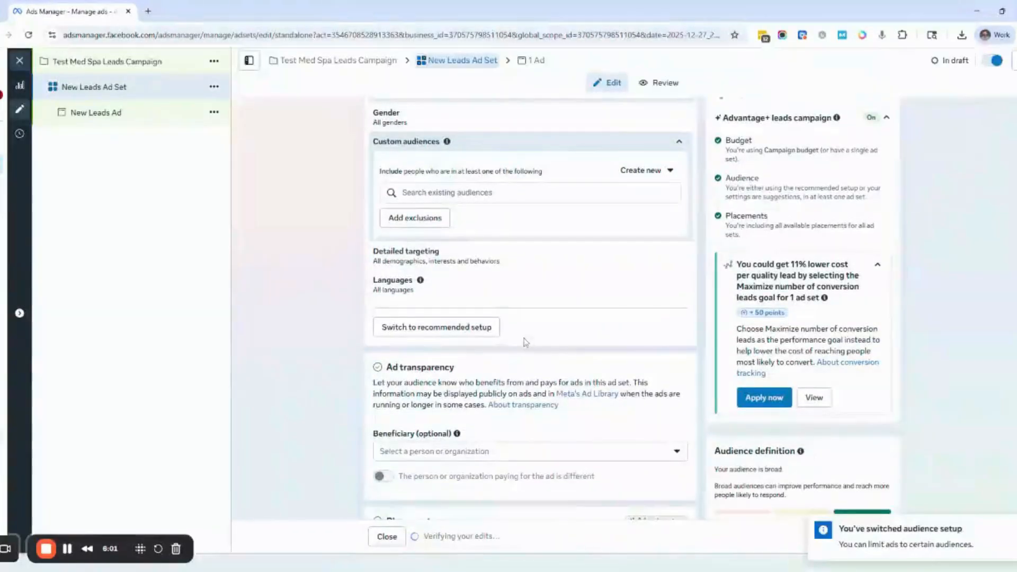
pyautogui.scroll(1, 521, 345)
pyautogui.scroll(-1, 516, 361)
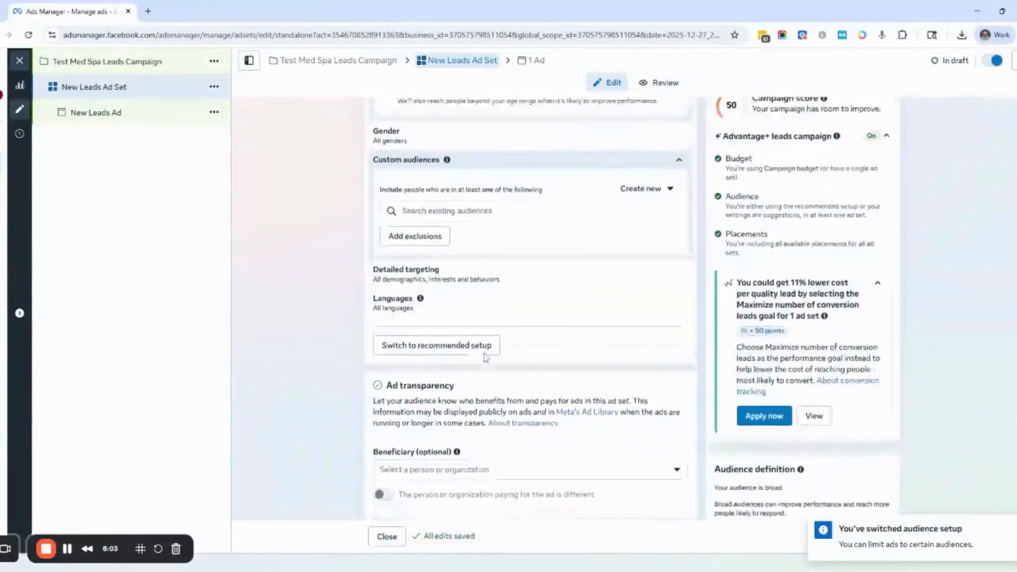
pyautogui.scroll(2, 483, 351)
# Step: Stop using the audience age range as a suggestion and set its minimum age to 30
pyautogui.click(406, 188)
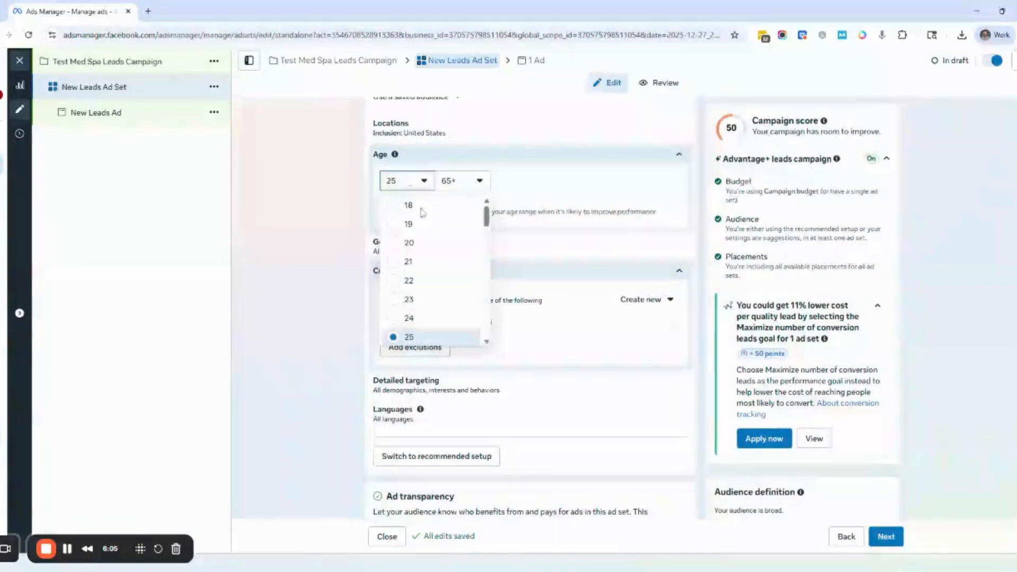
pyautogui.scroll(-2, 439, 254)
pyautogui.click(533, 193)
pyautogui.scroll(3, 503, 241)
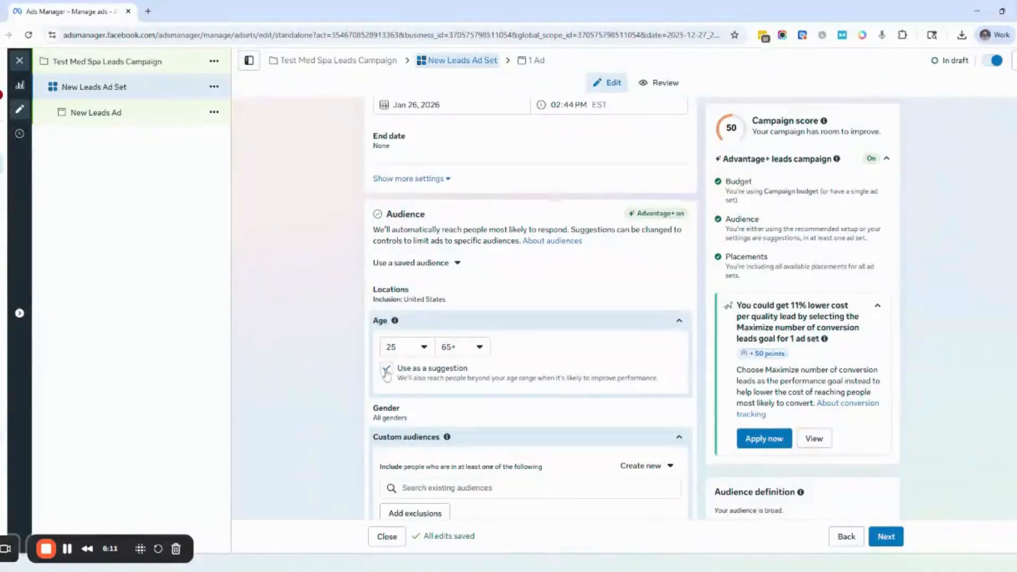
pyautogui.click(386, 374)
pyautogui.scroll(-1, 386, 373)
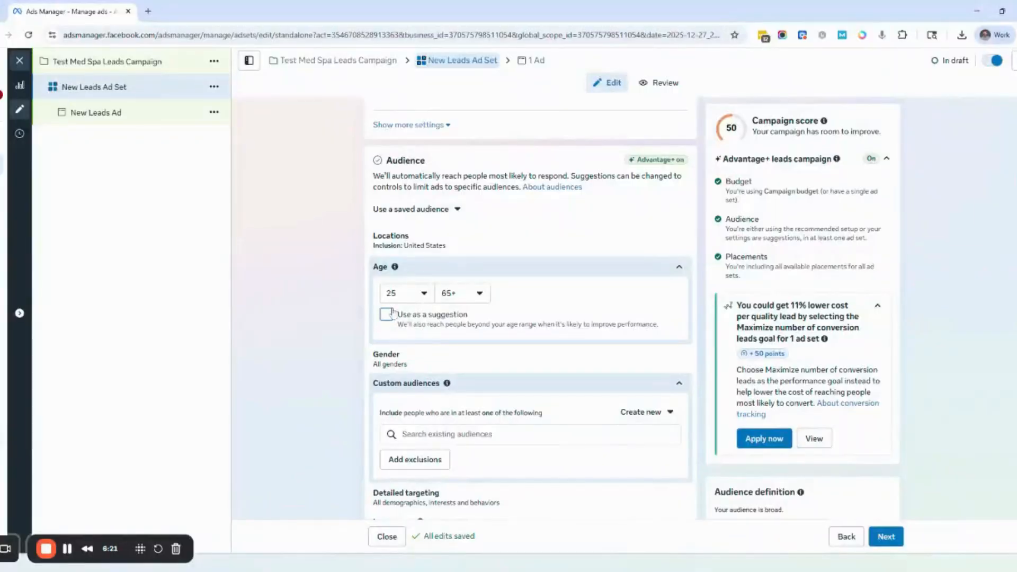
pyautogui.click(409, 303)
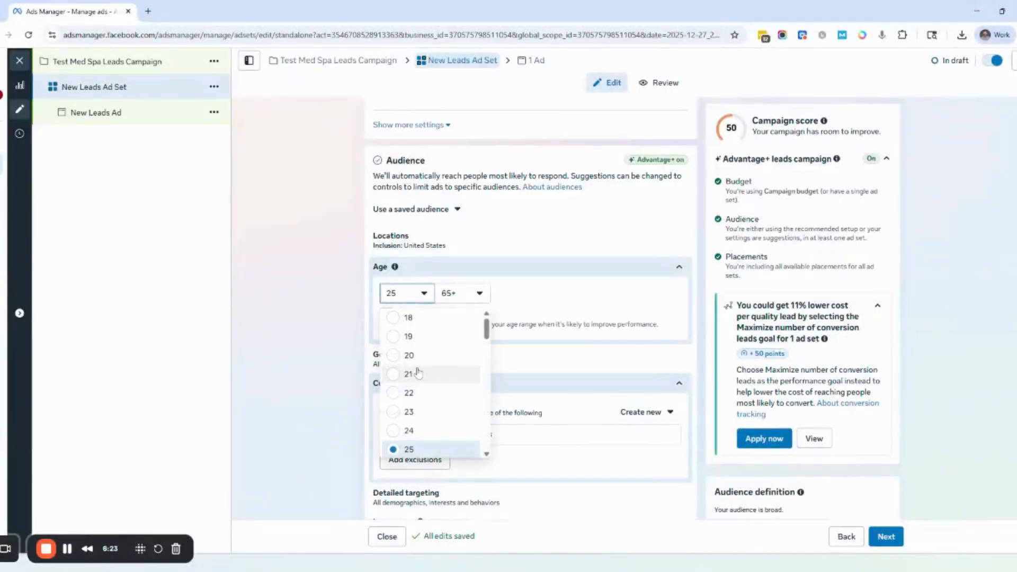
pyautogui.scroll(-3, 418, 402)
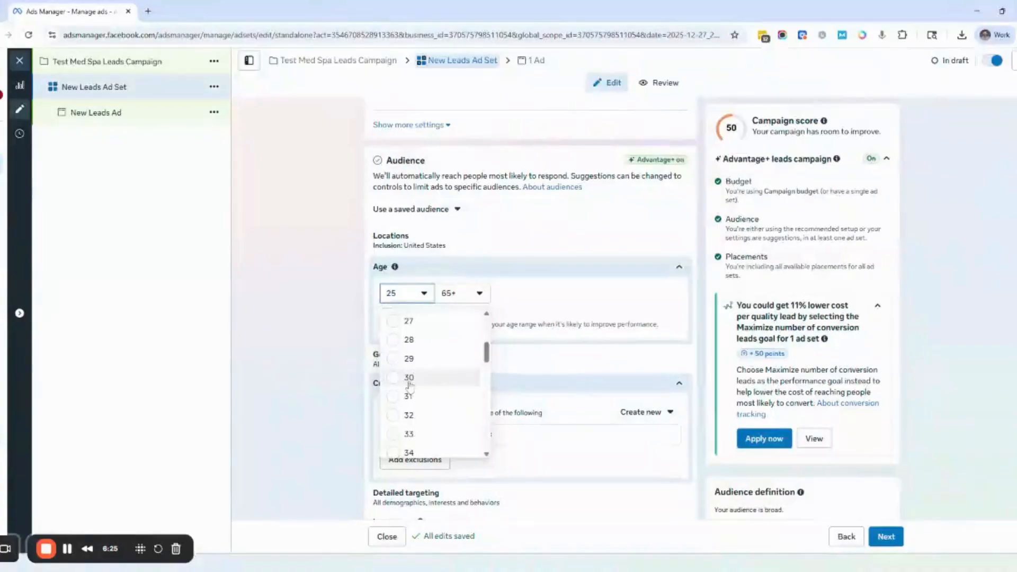
pyautogui.click(411, 385)
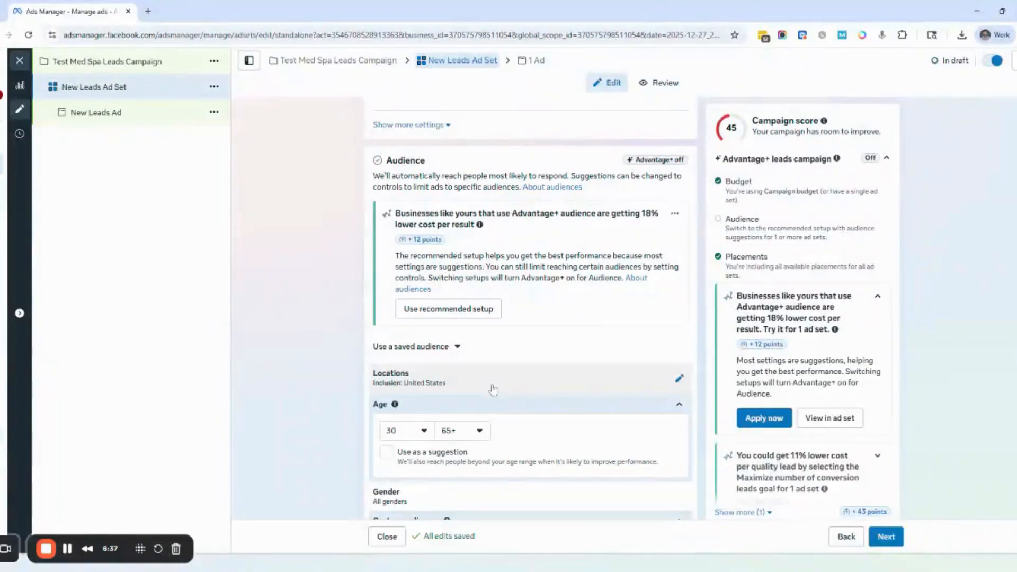
# Step: Search the audience locations for "mt juliet" and replace United States with Mount Juliet, Tennessee
pyautogui.scroll(-1, 493, 390)
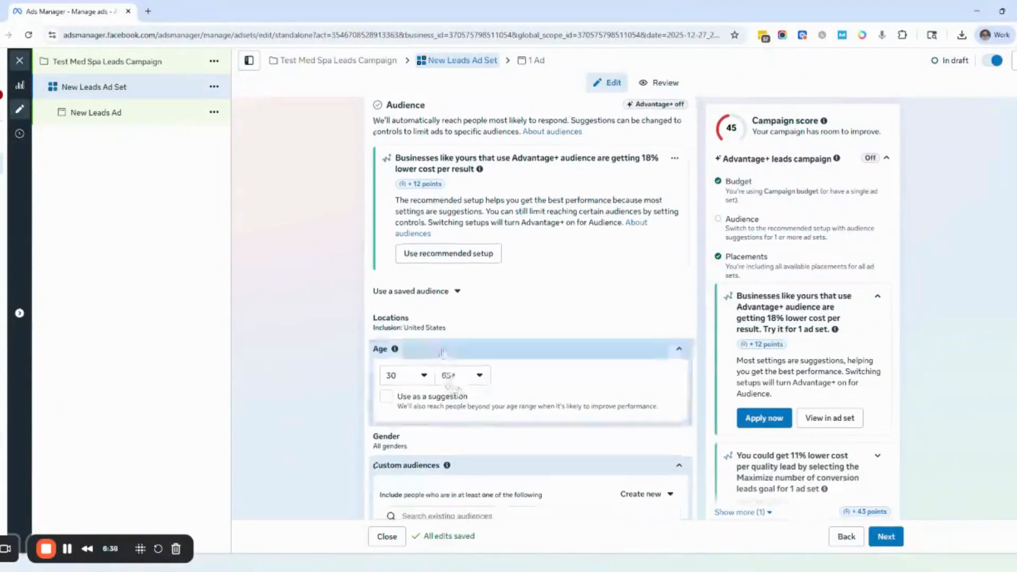
pyautogui.click(442, 329)
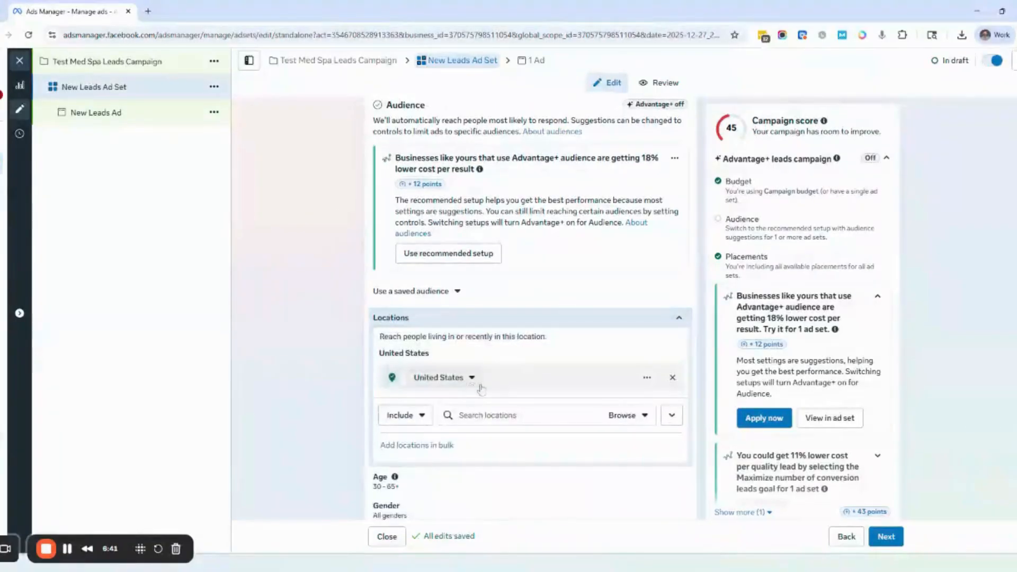
pyautogui.scroll(-1, 672, 379)
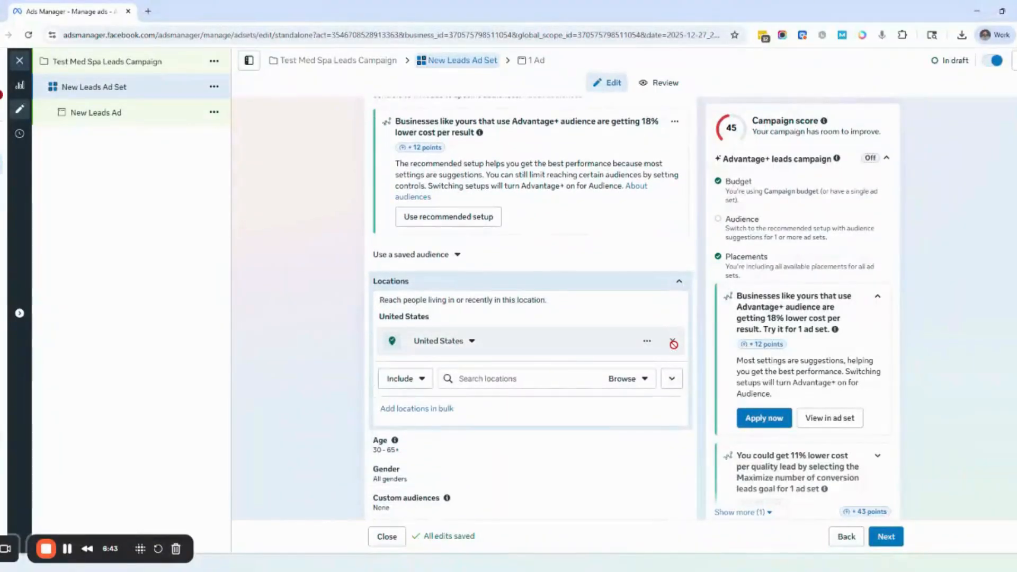
pyautogui.click(459, 379)
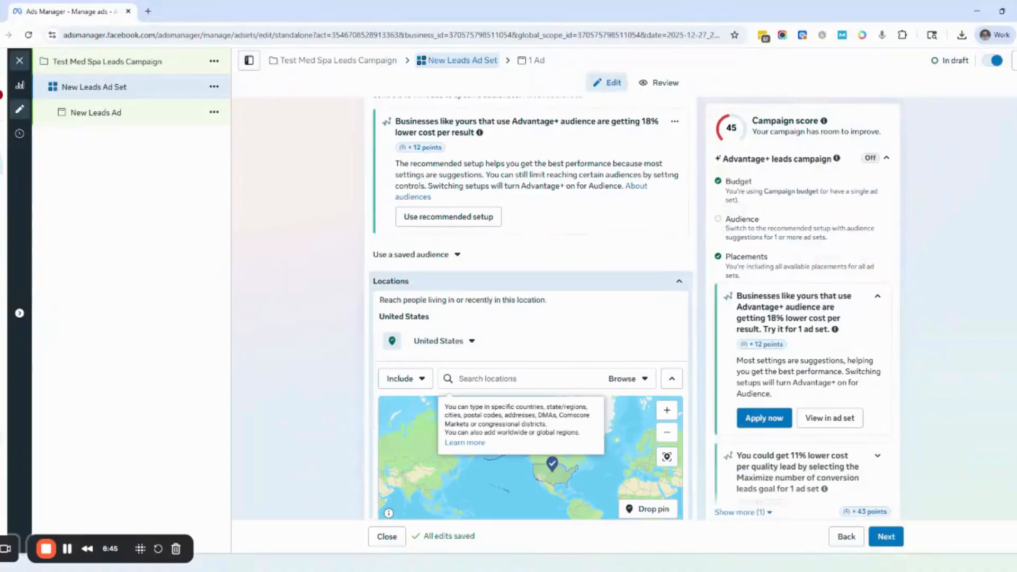
pyautogui.write('mt juliet')
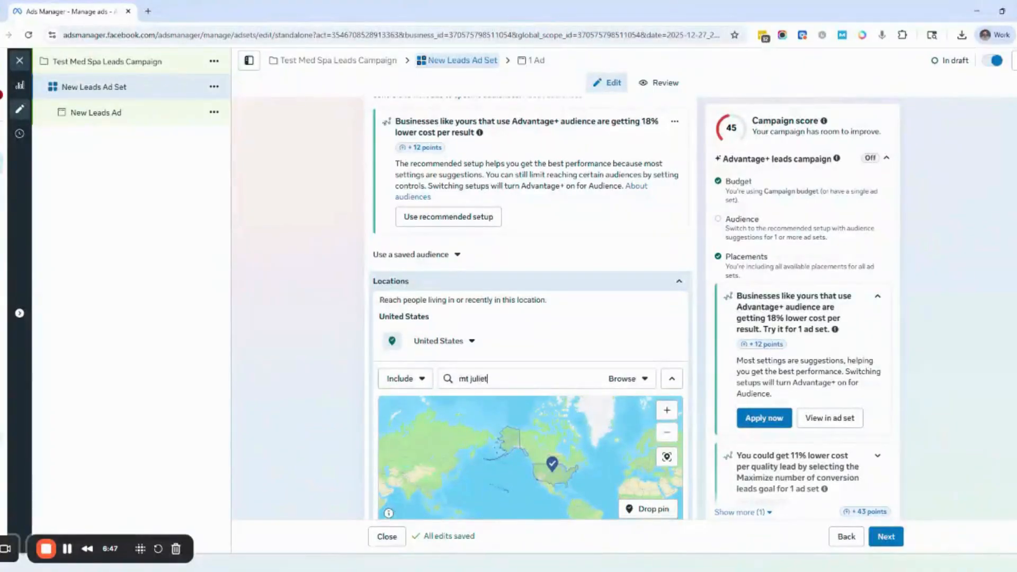
pyautogui.click(495, 402)
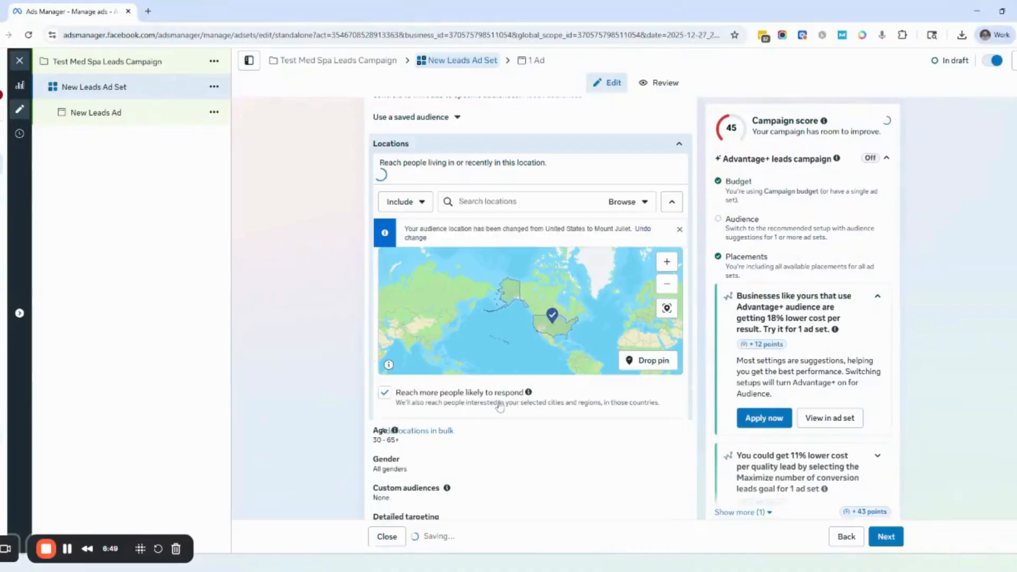
pyautogui.scroll(-2, 514, 363)
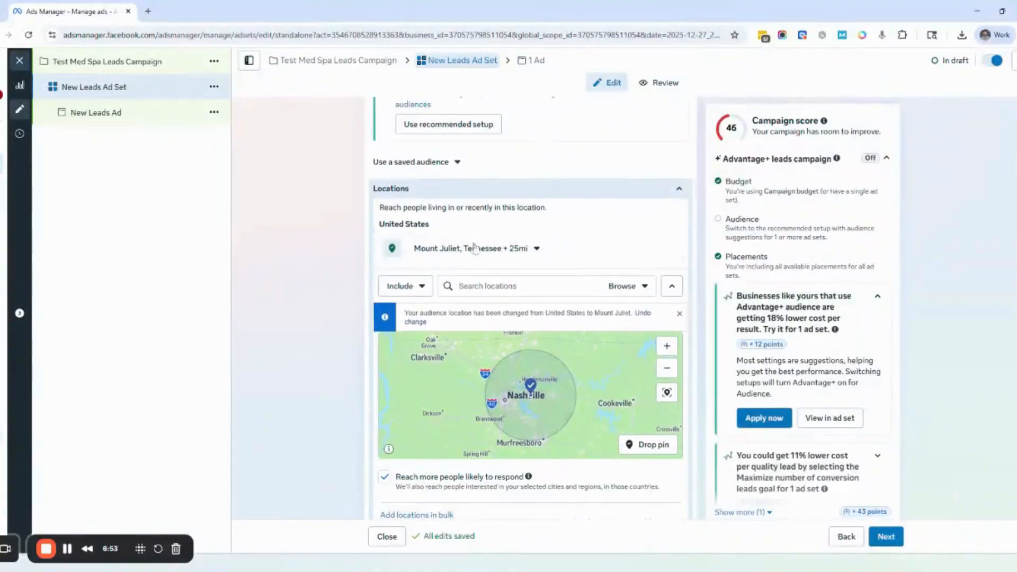
pyautogui.scroll(-2, 538, 429)
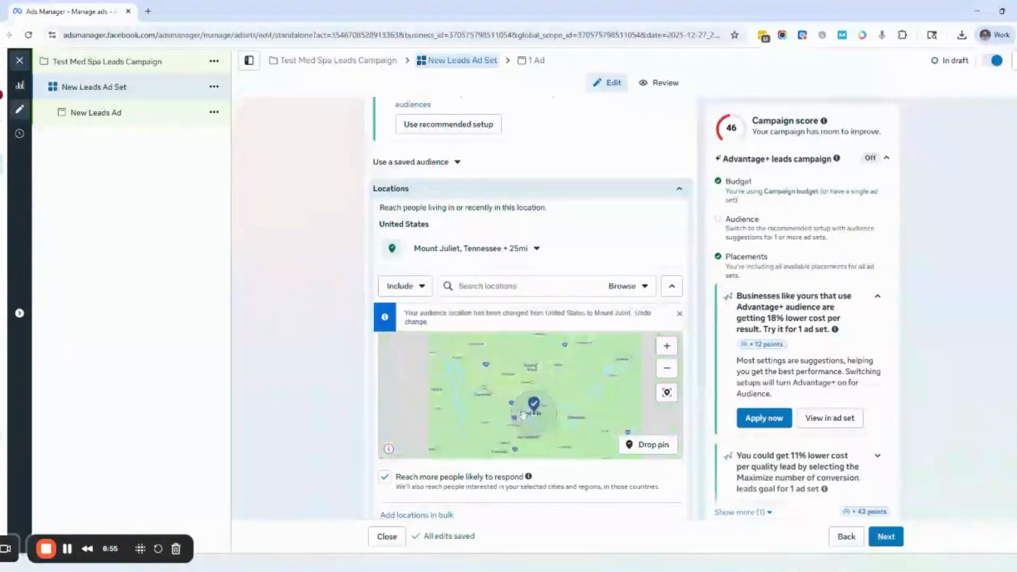
# Step: Examine on the locations map which surrounding towns fall inside the 25-mile radius around Mount Juliet, including Nashville and Cookeville
pyautogui.scroll(2, 538, 431)
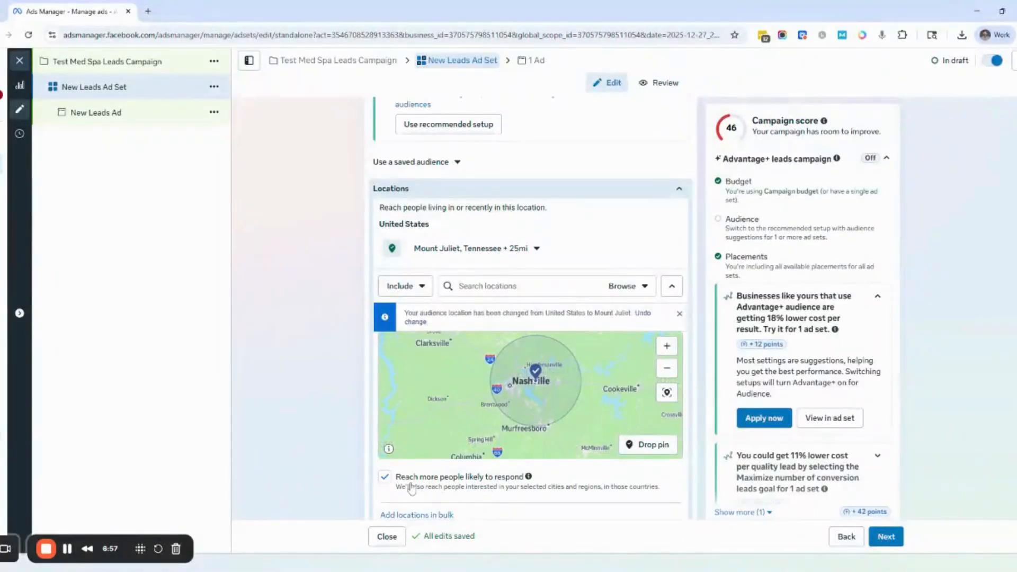
pyautogui.scroll(-1, 405, 479)
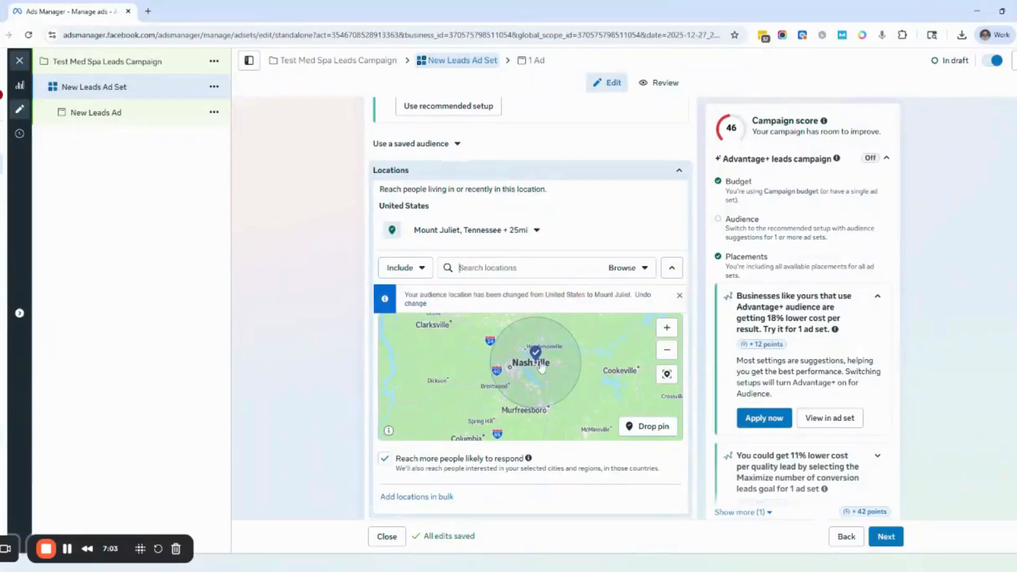
pyautogui.scroll(3, 545, 397)
pyautogui.scroll(-3, 543, 397)
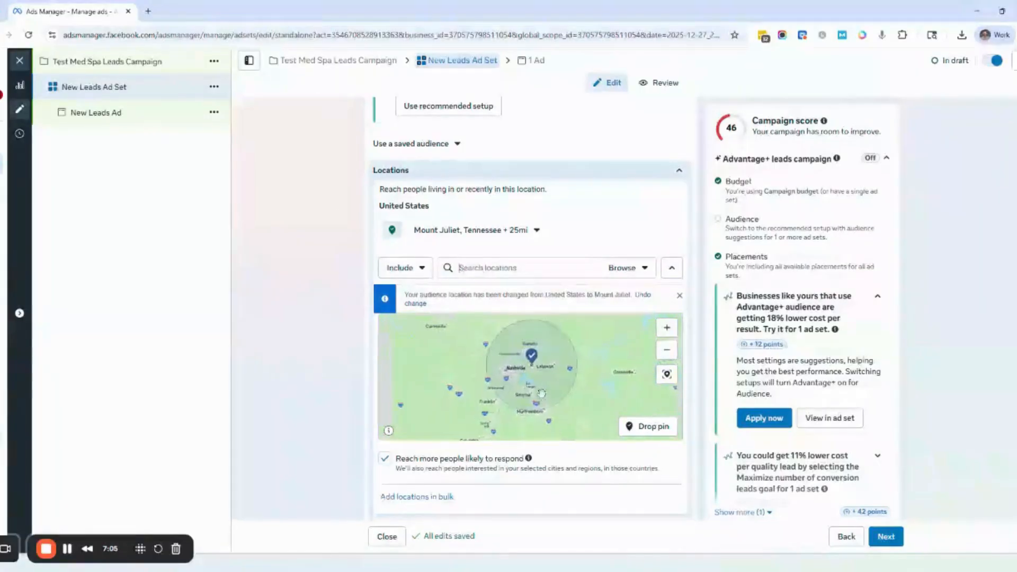
pyautogui.moveTo(515, 374); pyautogui.dragTo(525, 383)
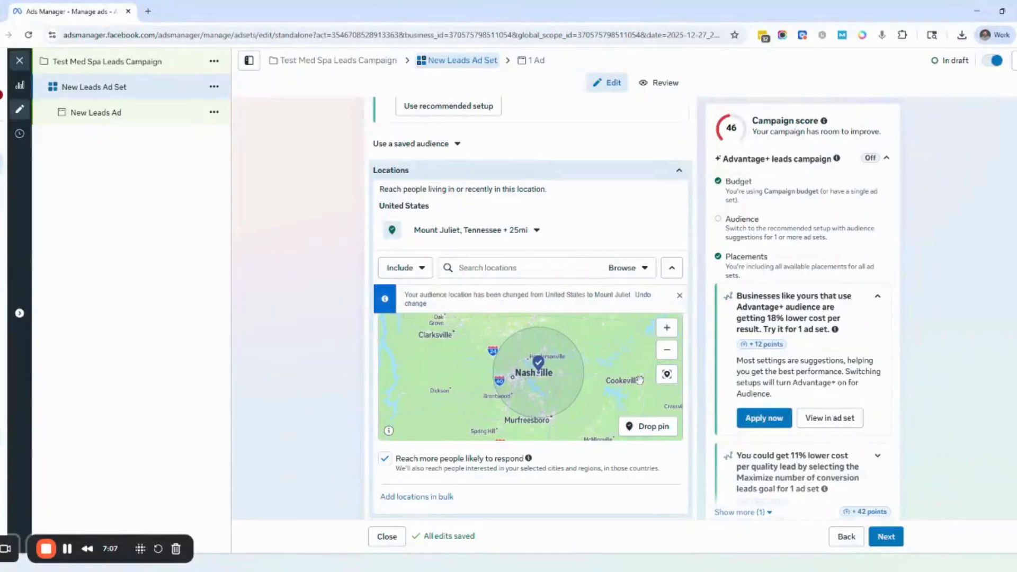
pyautogui.scroll(3, 641, 379)
pyautogui.moveTo(641, 380); pyautogui.dragTo(629, 338)
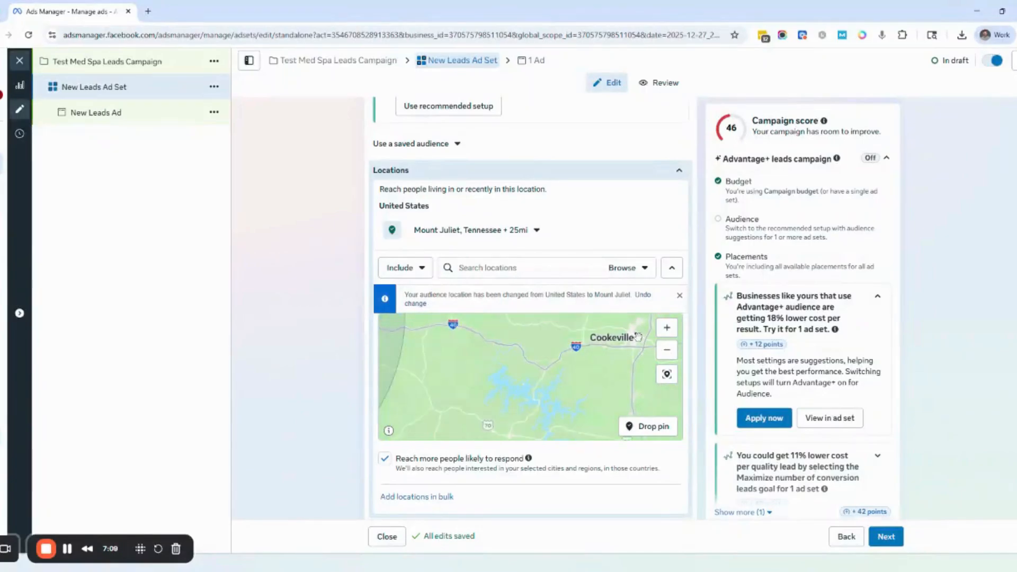
pyautogui.scroll(-1, 634, 350)
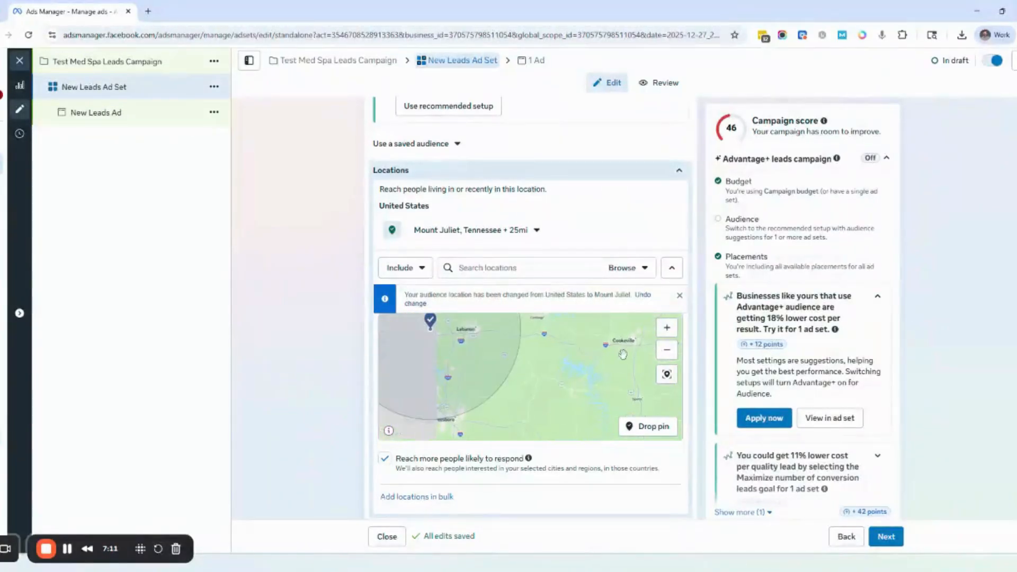
pyautogui.moveTo(523, 358); pyautogui.dragTo(601, 378)
pyautogui.scroll(-1, 526, 351)
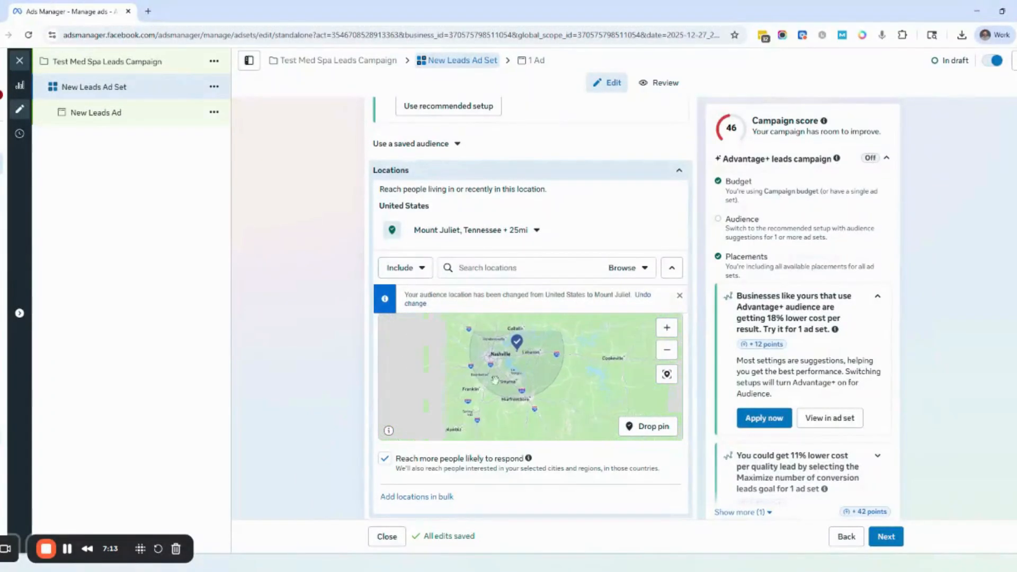
# Step: Turn off Reach more people likely to respond for the audience locations
pyautogui.click(385, 459)
pyautogui.scroll(-6, 397, 466)
pyautogui.scroll(3, 398, 466)
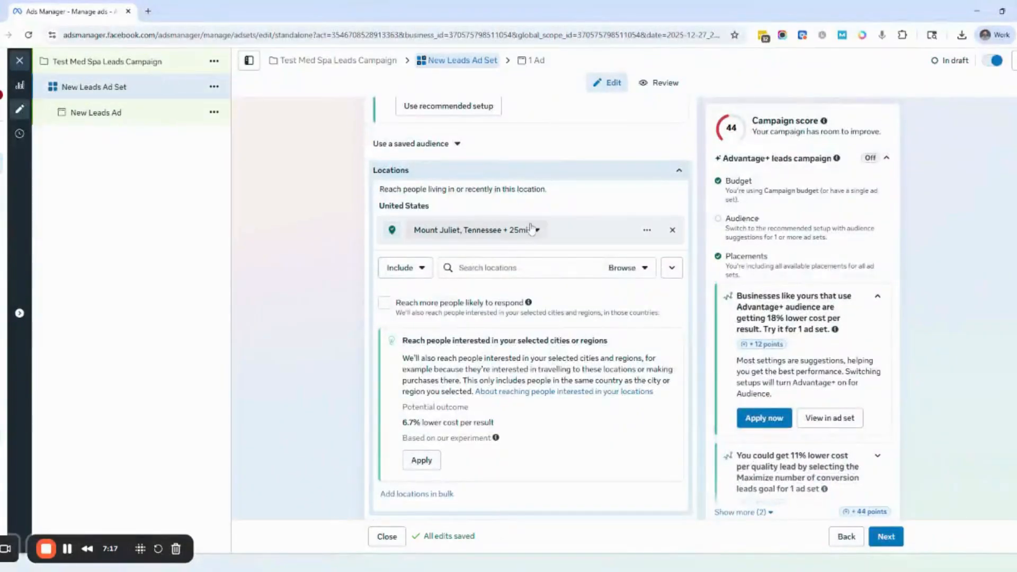
# Step: Reduce the Mount Juliet, Tennessee cities-within-radius setting to 10 miles
pyautogui.click(472, 230)
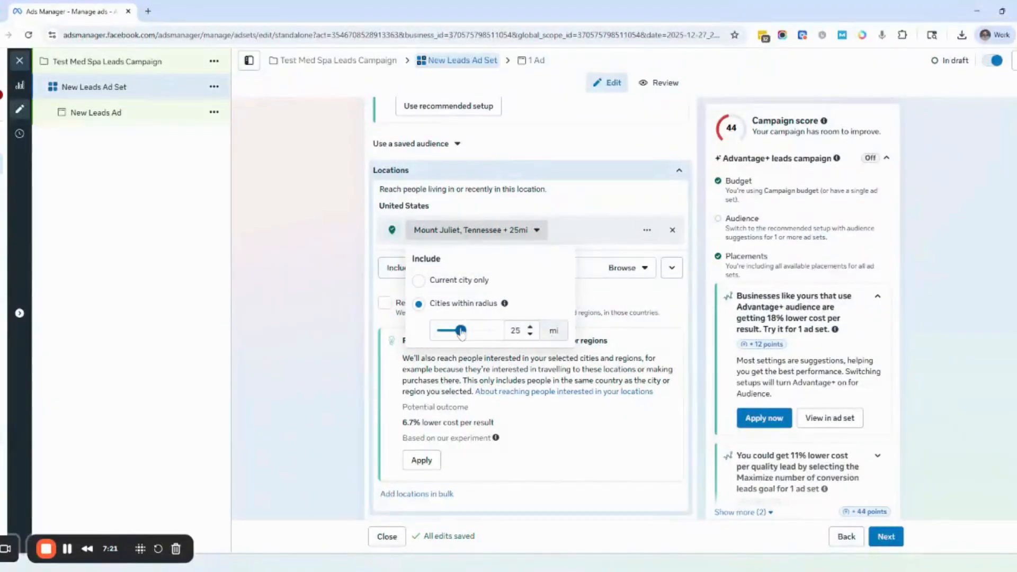
pyautogui.moveTo(461, 331); pyautogui.dragTo(397, 329)
pyautogui.scroll(-3, 519, 242)
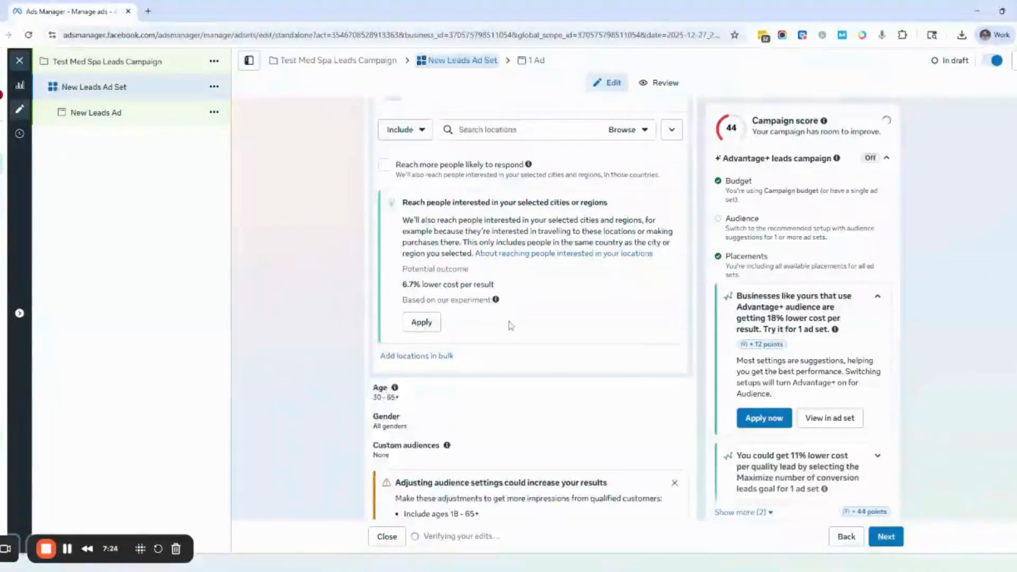
pyautogui.scroll(5, 510, 325)
pyautogui.click(506, 328)
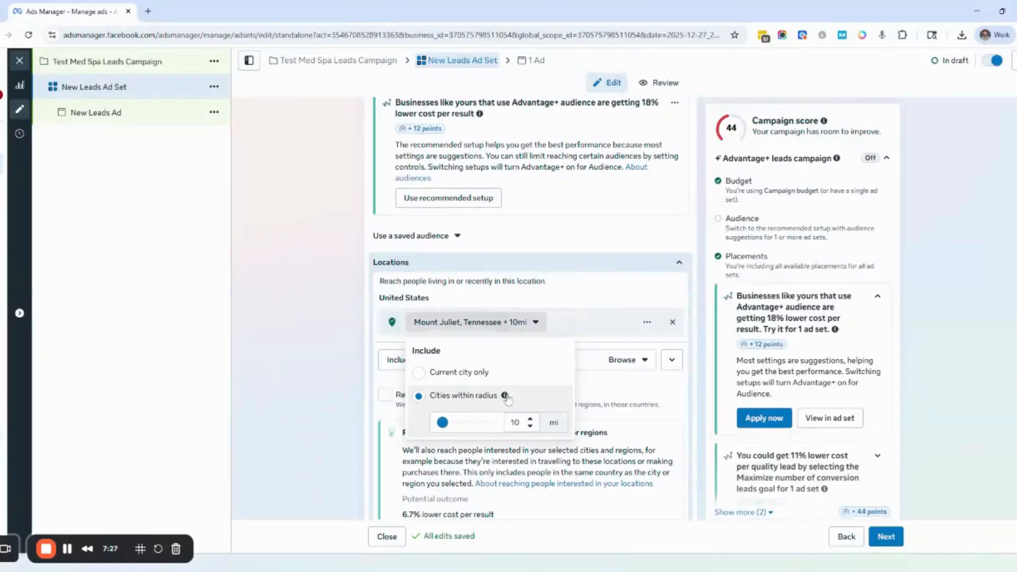
pyautogui.click(647, 323)
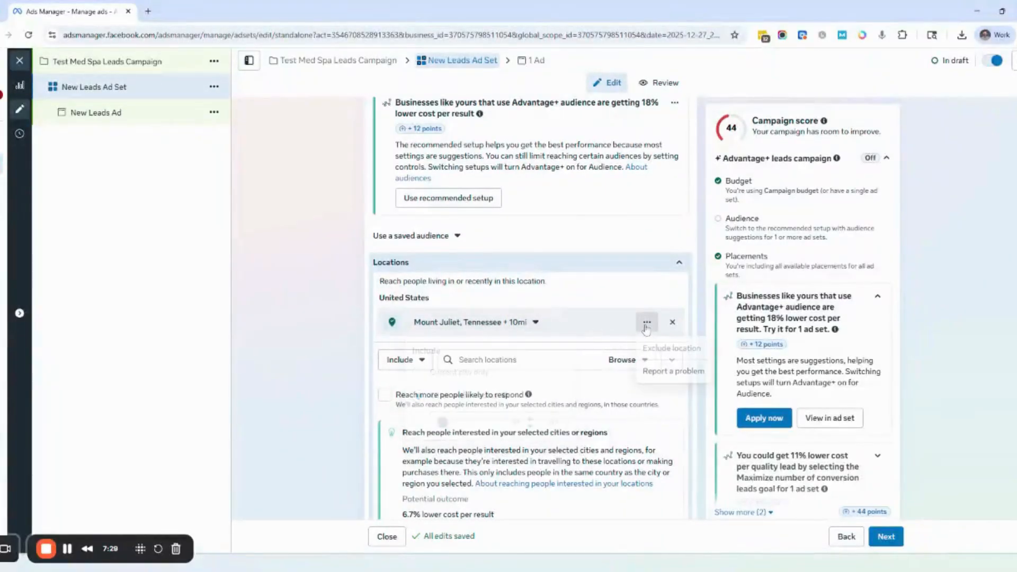
pyautogui.click(508, 324)
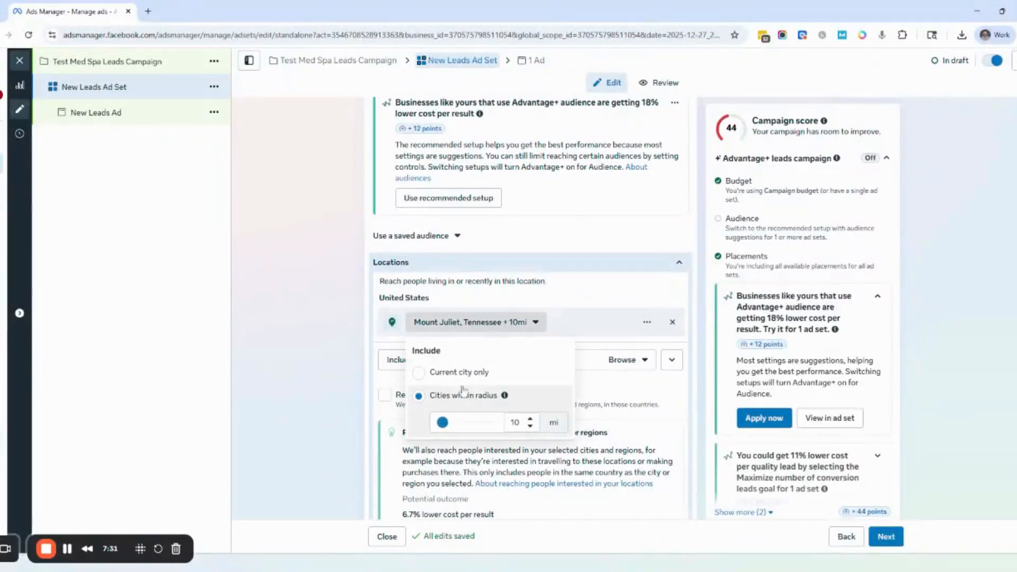
# Step: Show the locations map and examine how far the 10-mile radius around Mount Juliet reaches towards Nashville and Lebanon
pyautogui.click(671, 360)
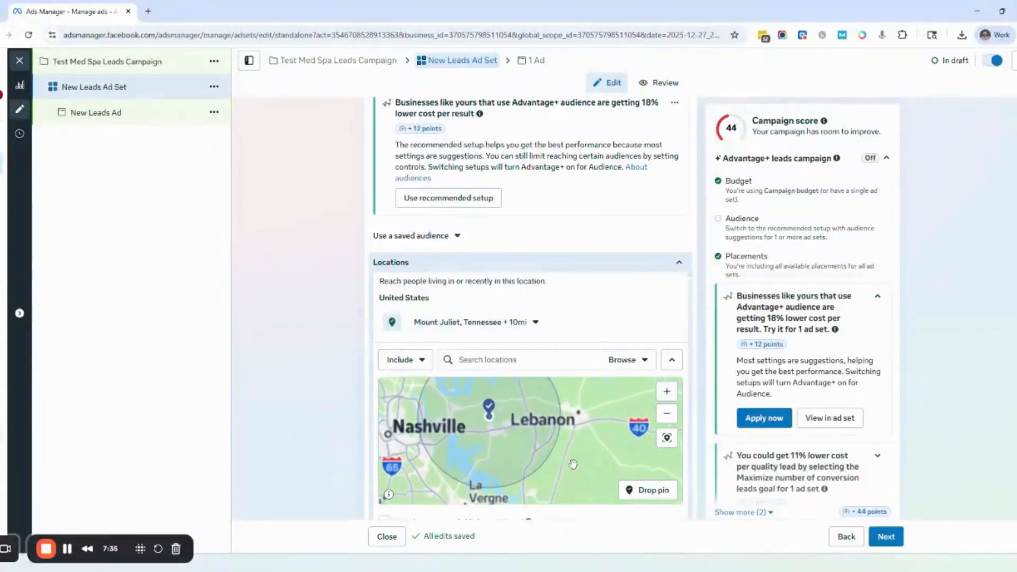
pyautogui.scroll(3, 530, 465)
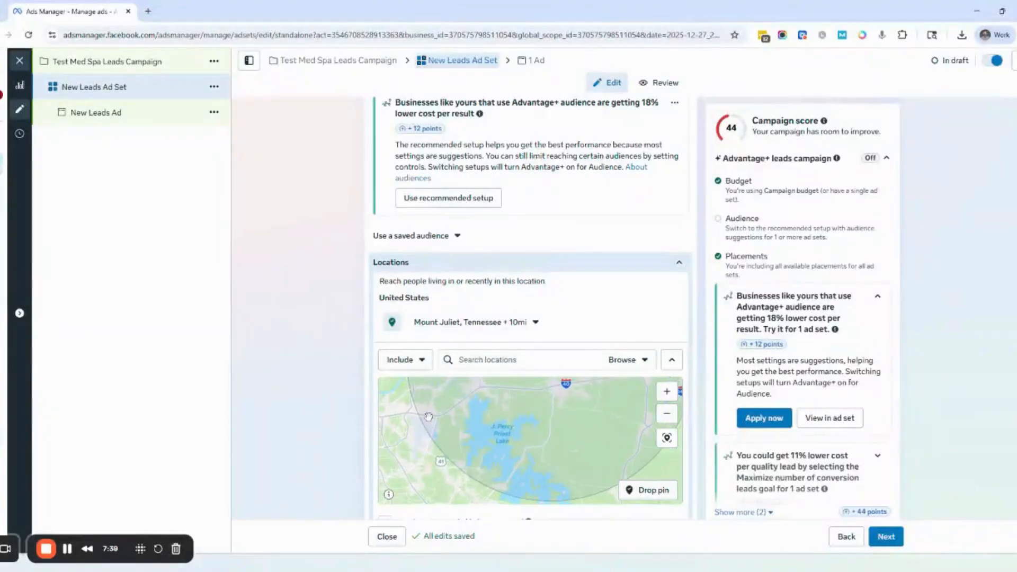
pyautogui.scroll(2, 428, 416)
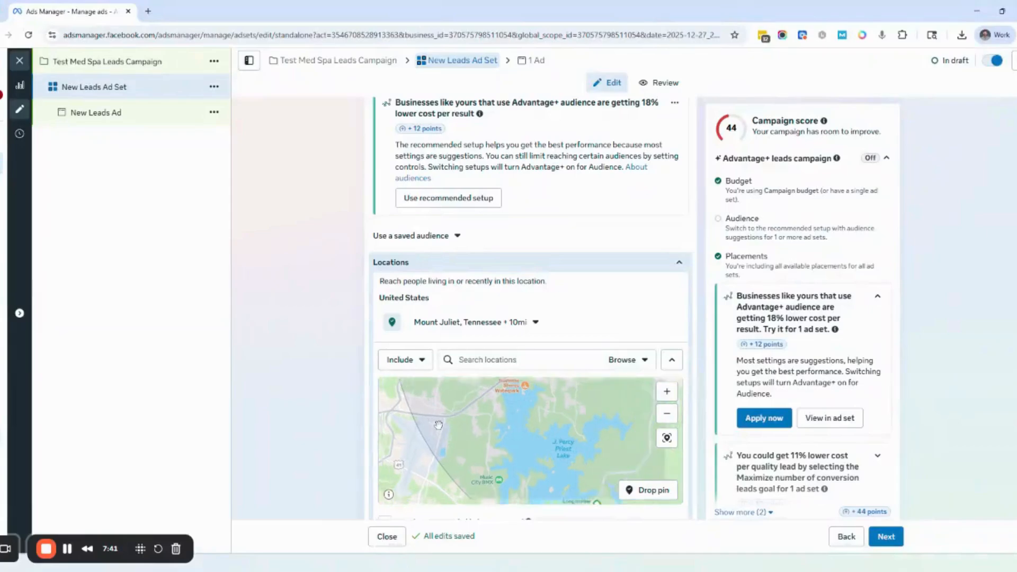
pyautogui.scroll(-3, 439, 424)
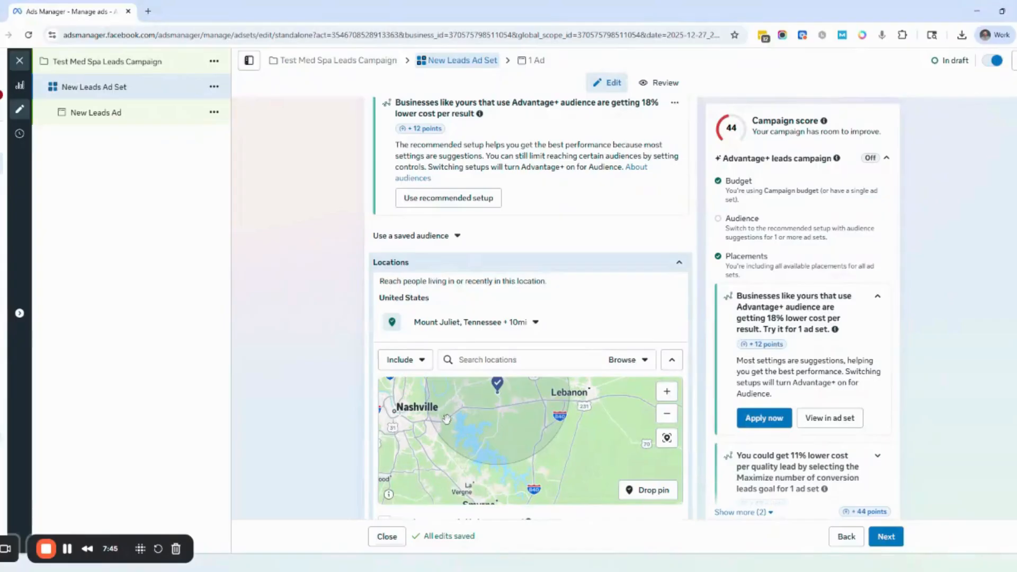
pyautogui.scroll(2, 440, 421)
pyautogui.scroll(-2, 440, 422)
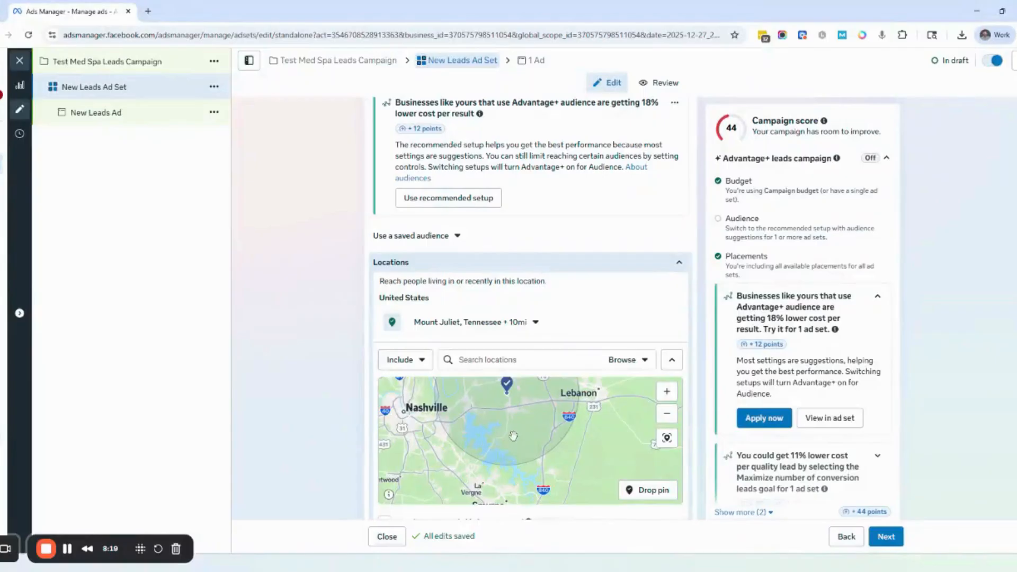
pyautogui.scroll(2, 513, 432)
pyautogui.scroll(-5, 511, 428)
pyautogui.scroll(4, 512, 427)
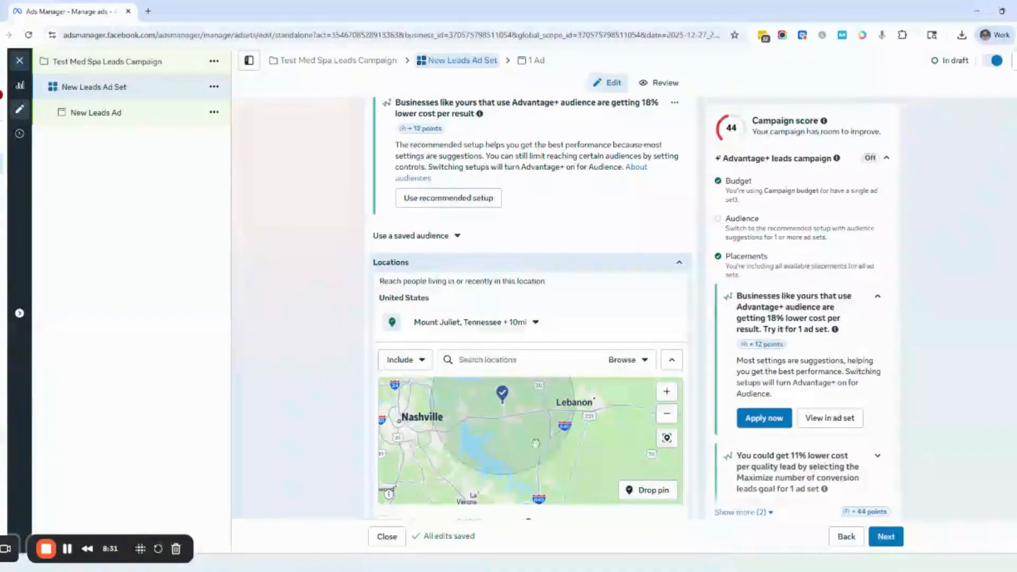
pyautogui.moveTo(537, 440); pyautogui.dragTo(545, 478)
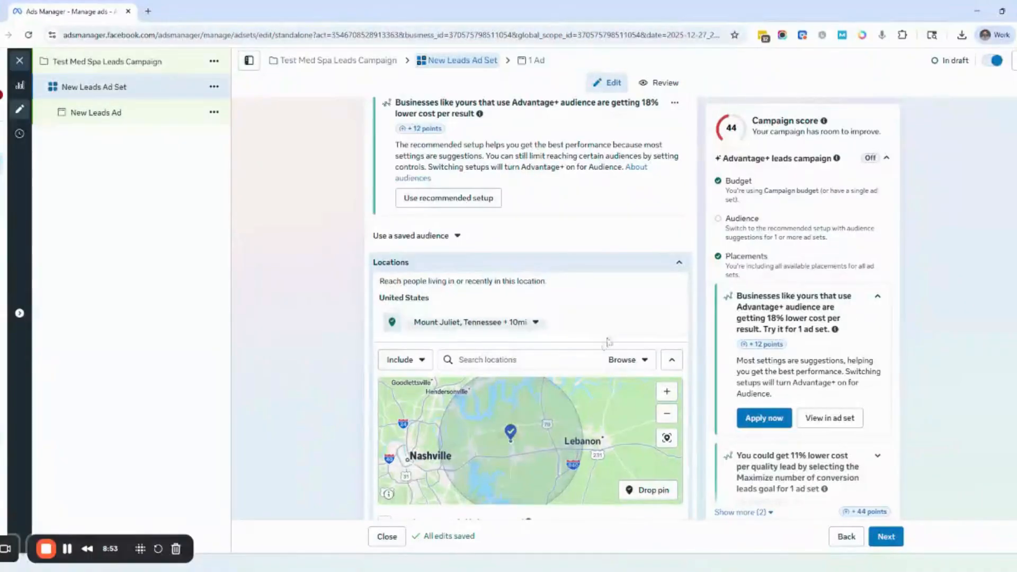
# Step: Limit the Mount Juliet location to Current city only, without a surrounding radius
pyautogui.moveTo(668, 322)
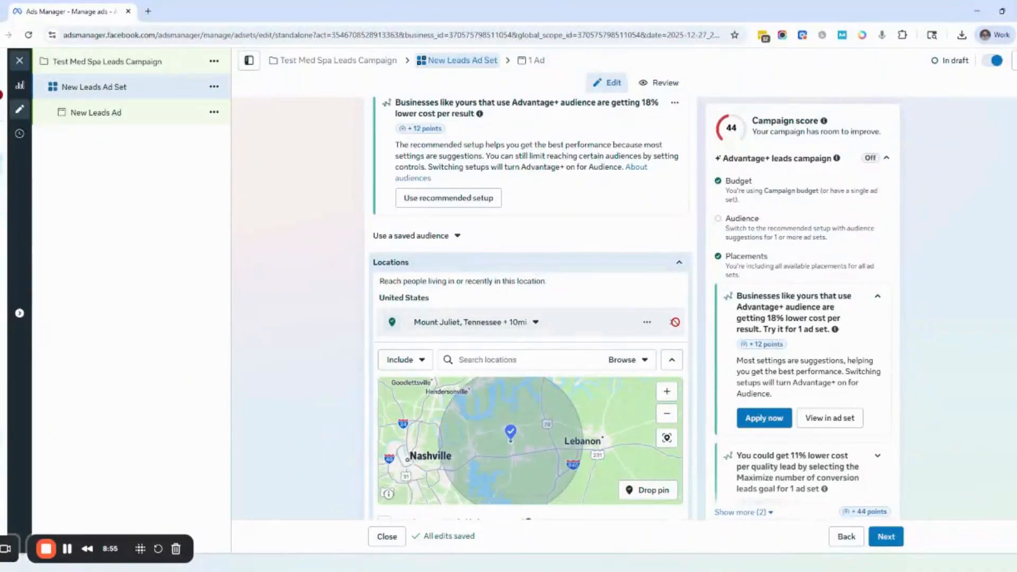
pyautogui.click(534, 322)
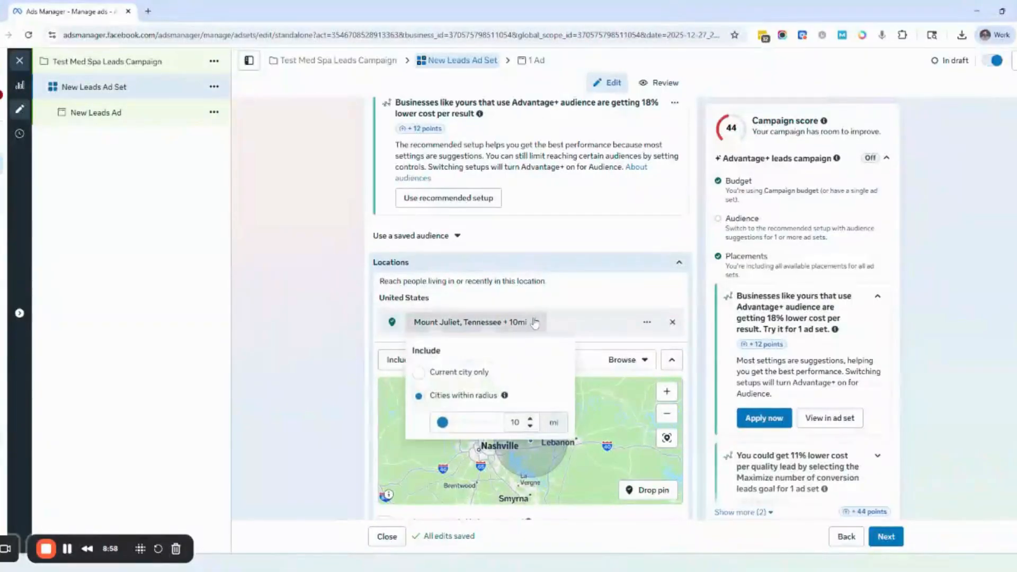
pyautogui.click(452, 371)
pyautogui.moveTo(532, 322)
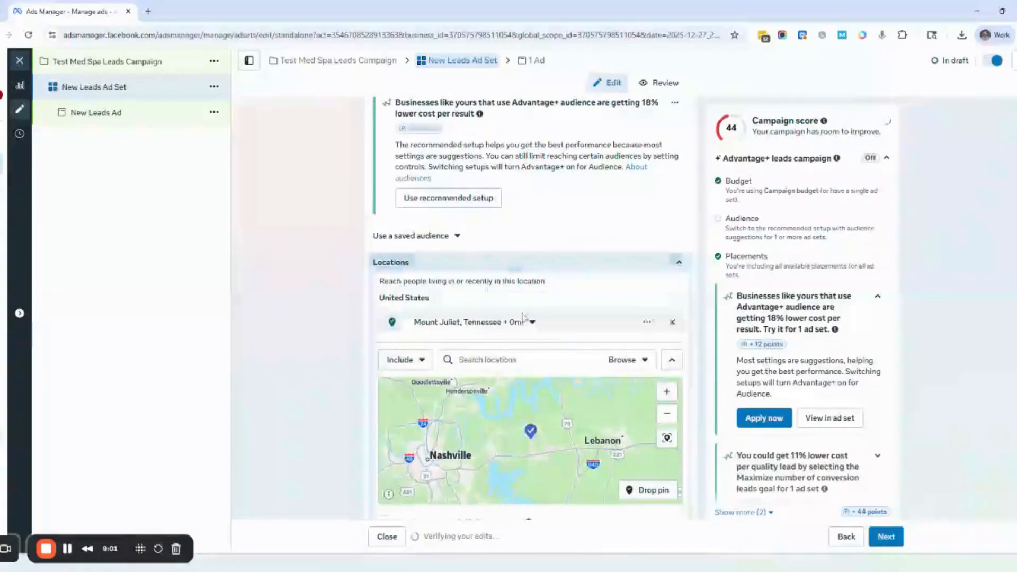
pyautogui.click(645, 323)
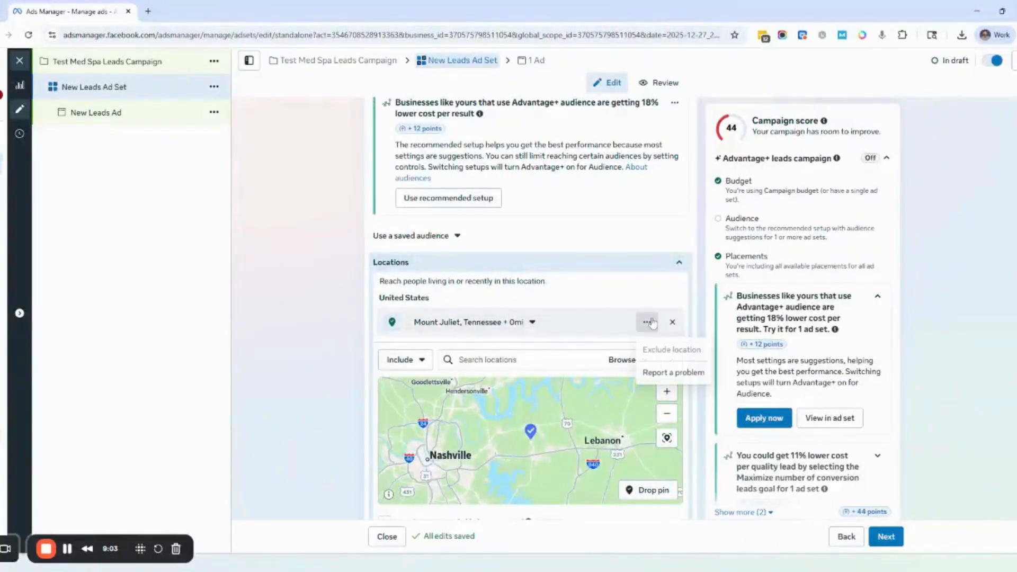
# Step: Replace the Mount Juliet city location with a pin dropped at its centre on the map and set the pin's radius to 4 miles
pyautogui.click(459, 359)
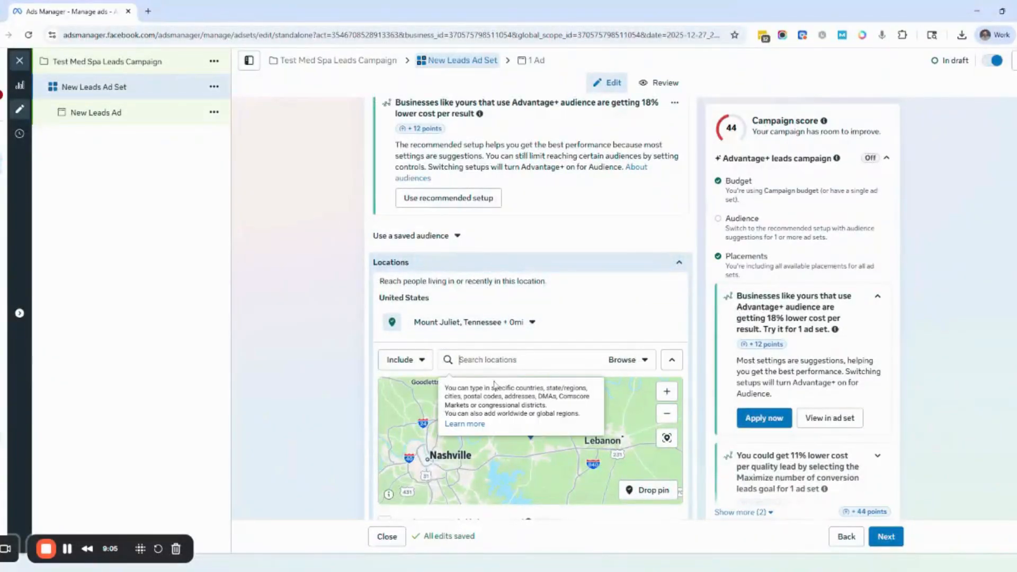
pyautogui.click(656, 494)
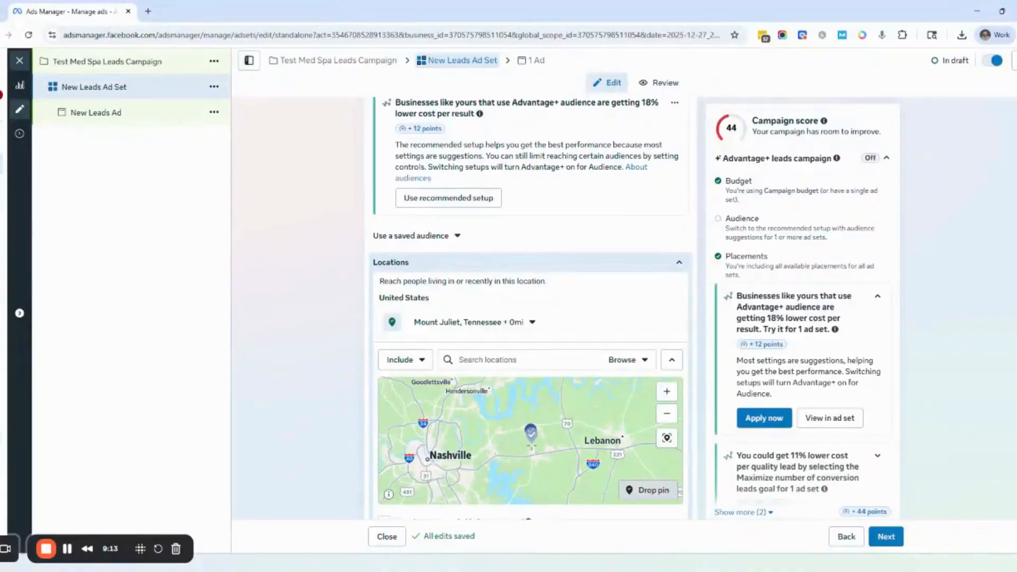
pyautogui.click(530, 435)
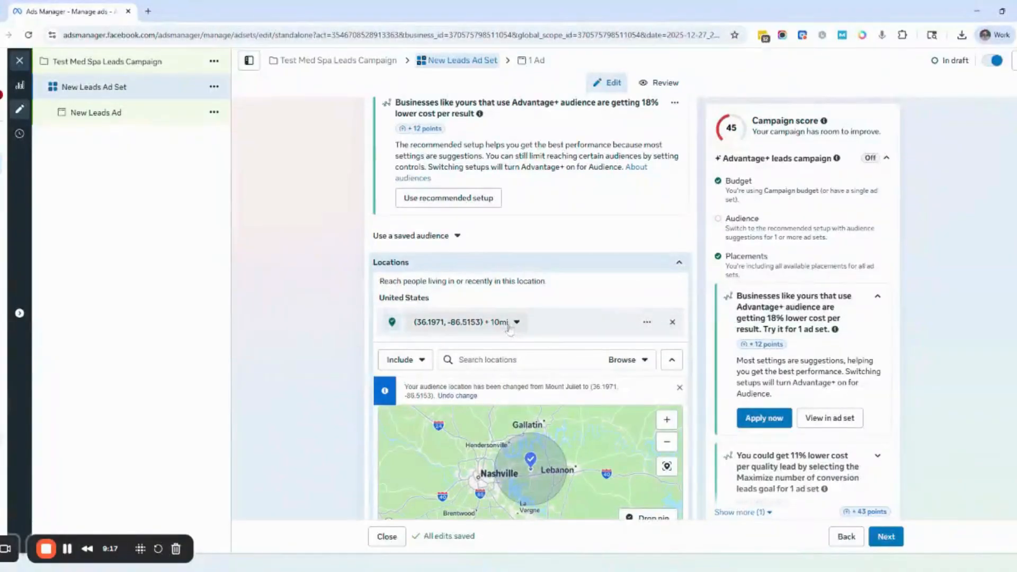
pyautogui.click(510, 324)
pyautogui.moveTo(433, 378); pyautogui.dragTo(424, 384)
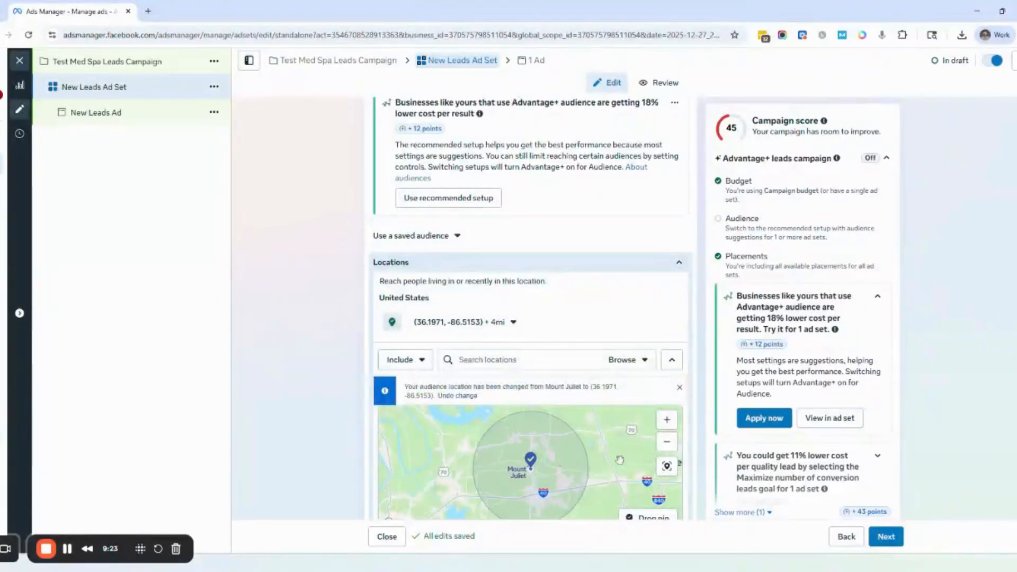
# Step: Examine on the map the roads, landmarks and neighbouring areas covered by the 4-mile radius around the dropped pin
pyautogui.moveTo(558, 493); pyautogui.dragTo(549, 449)
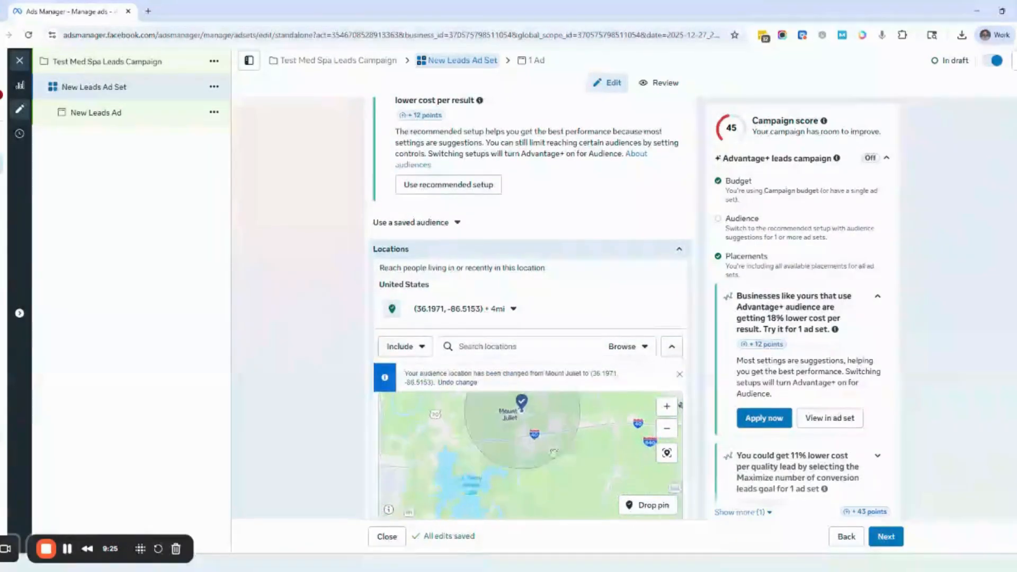
pyautogui.scroll(1, 548, 449)
pyautogui.scroll(-1, 559, 447)
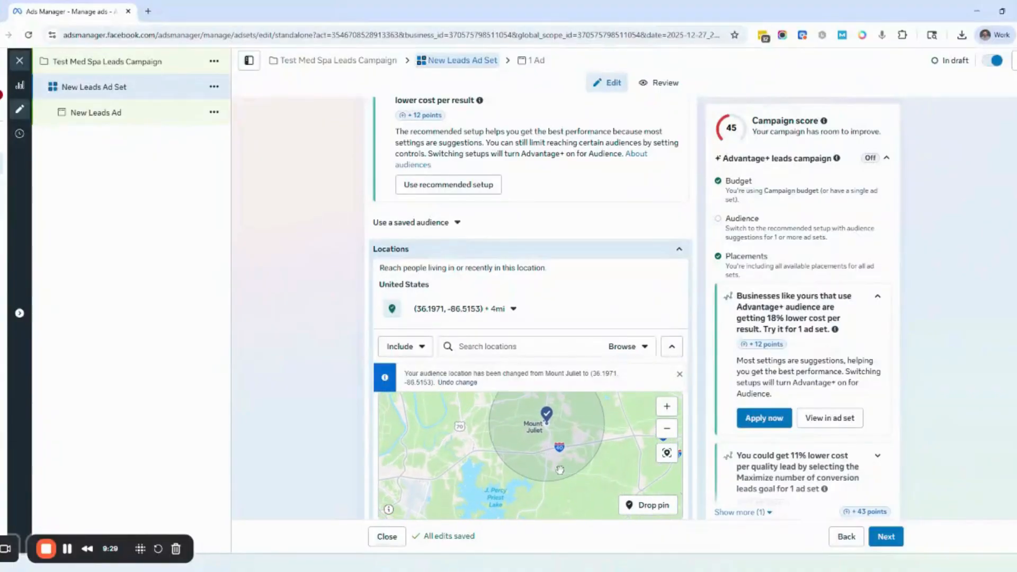
pyautogui.scroll(1, 559, 470)
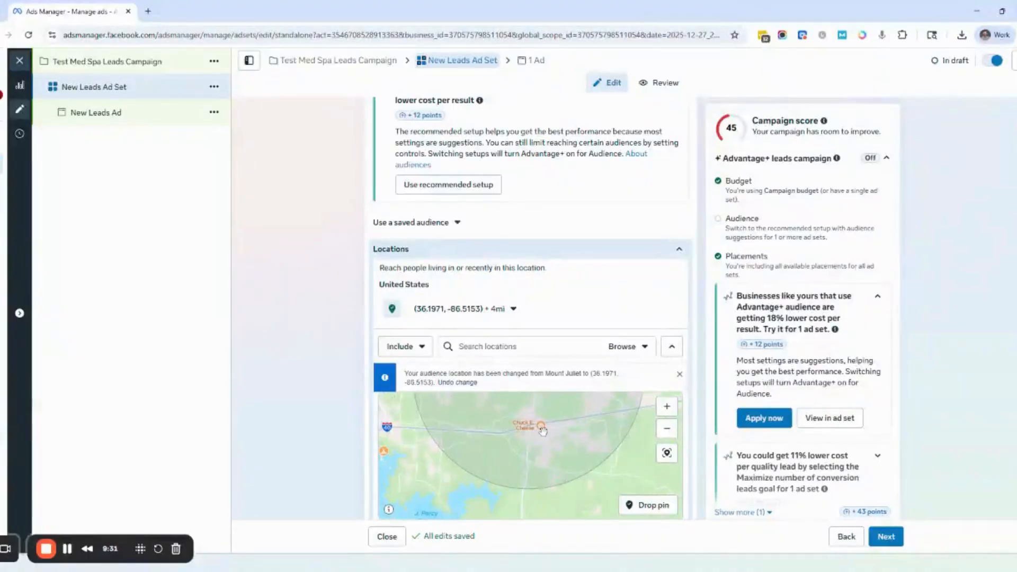
pyautogui.scroll(-1, 544, 431)
pyautogui.scroll(-1, 546, 438)
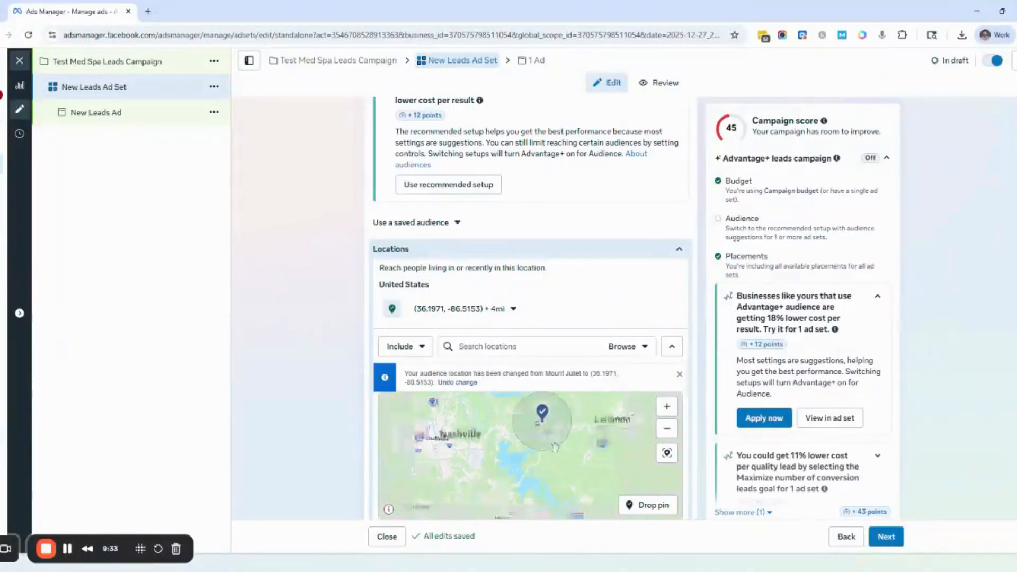
pyautogui.scroll(2, 521, 433)
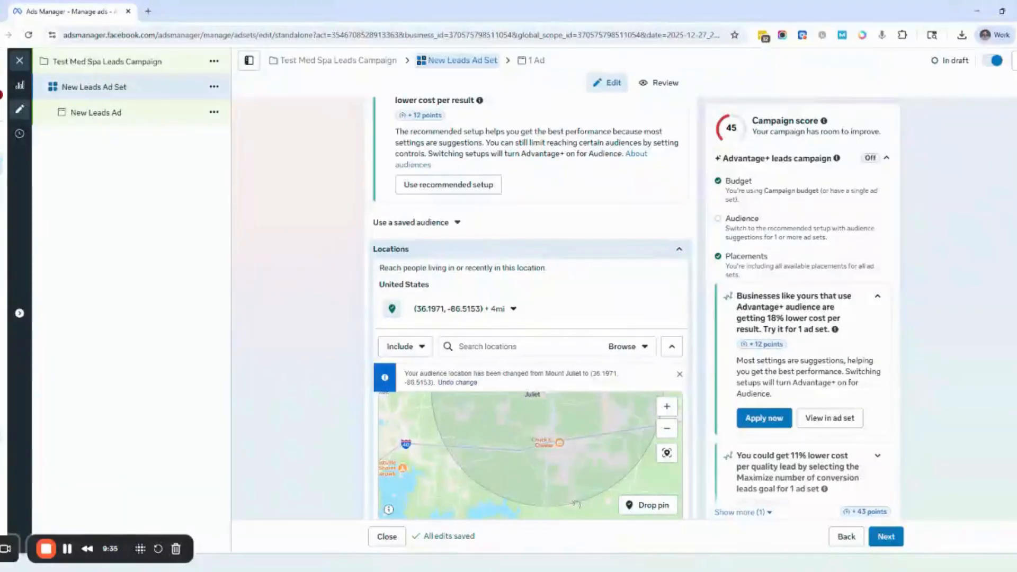
pyautogui.scroll(-1, 548, 483)
pyautogui.scroll(3, 525, 427)
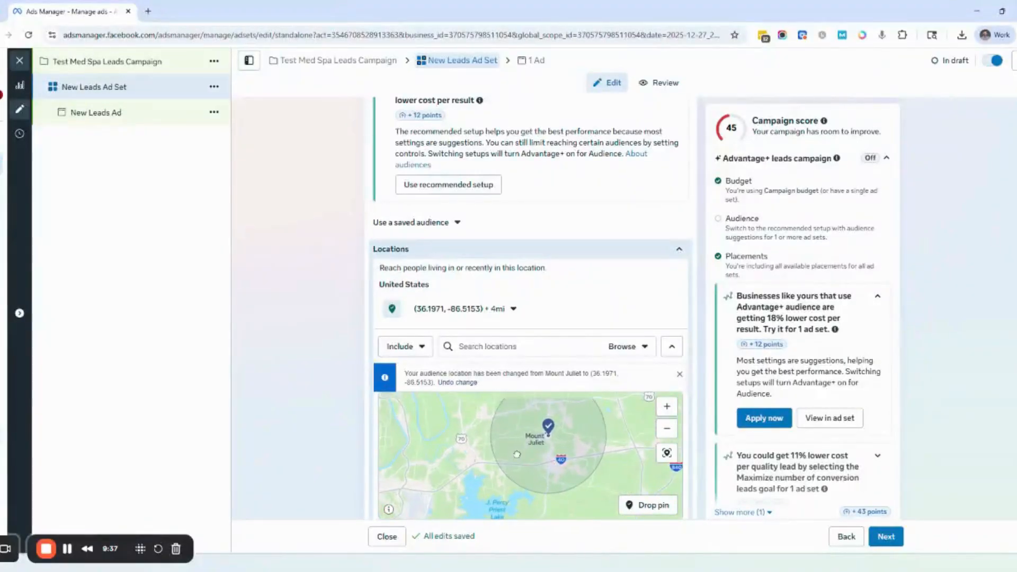
pyautogui.scroll(-2, 480, 433)
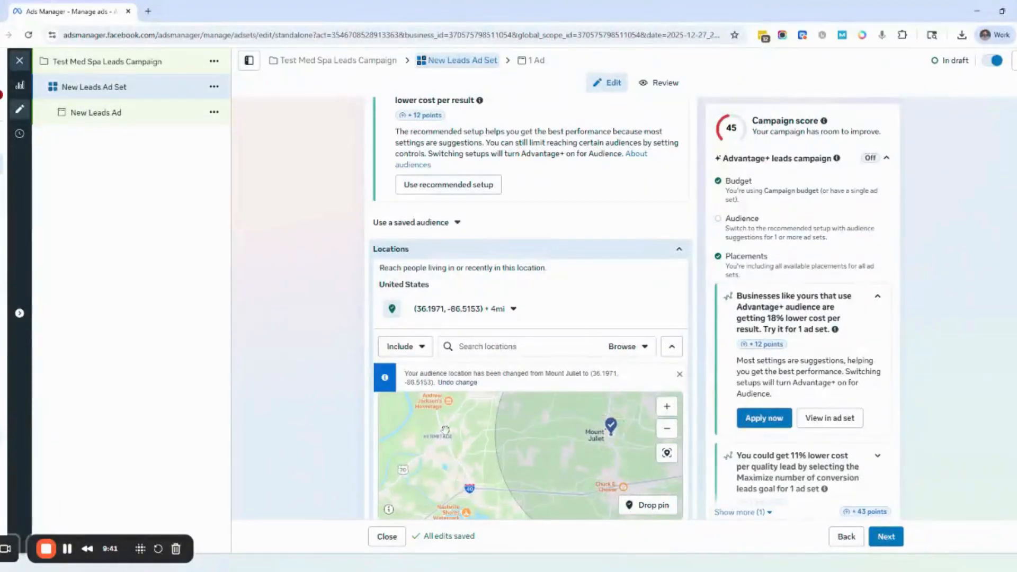
# Step: Drop a second location pin at Hermitage, west of Mount Juliet, and set its radius to 3 miles
pyautogui.click(513, 308)
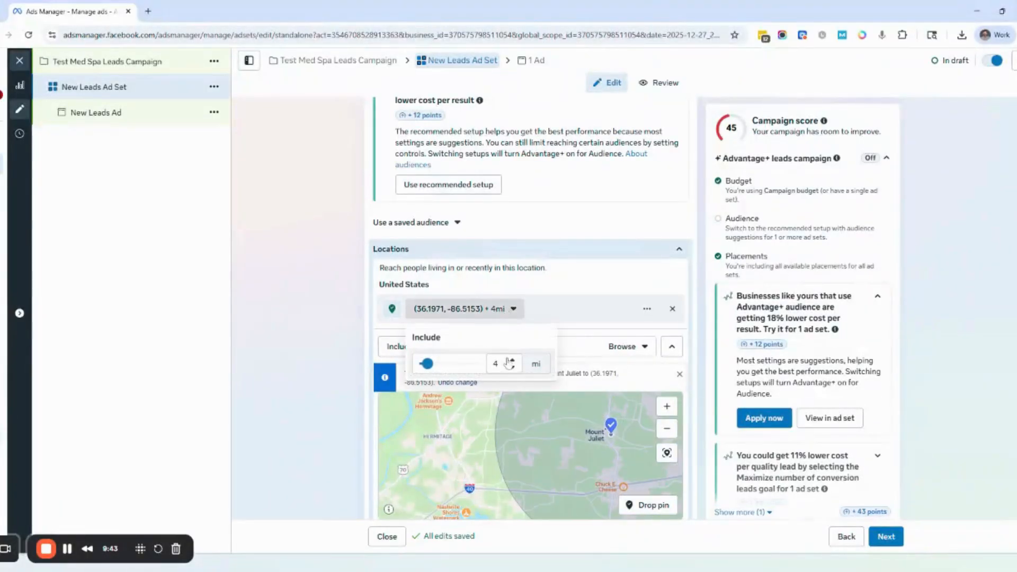
pyautogui.click(555, 444)
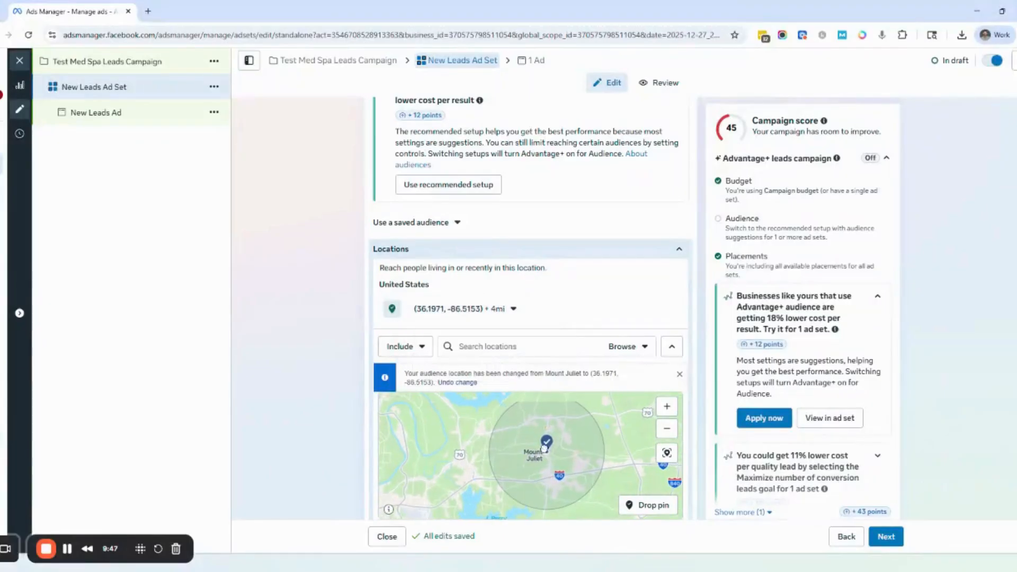
pyautogui.scroll(2, 539, 441)
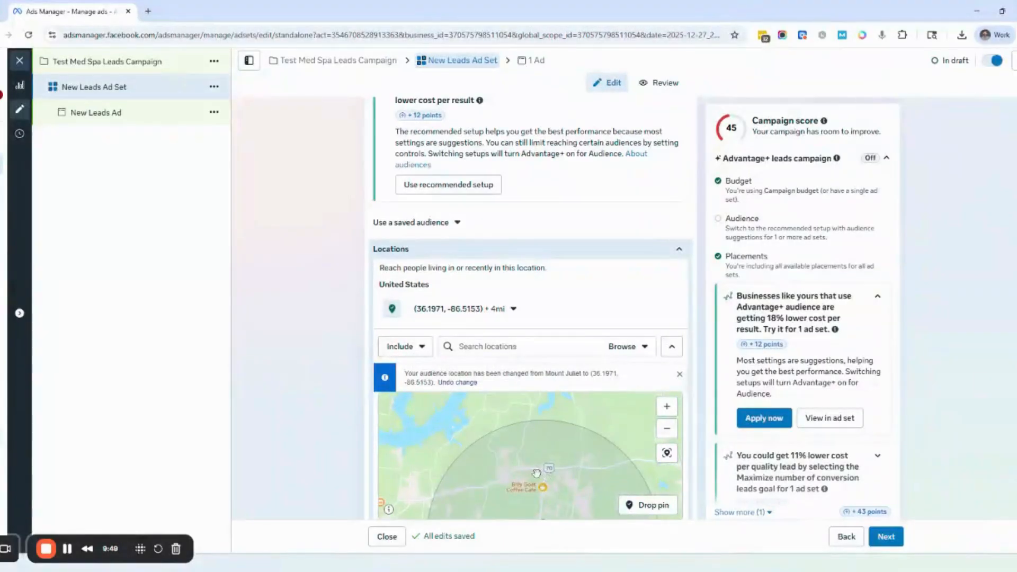
pyautogui.moveTo(537, 473); pyautogui.dragTo(491, 416)
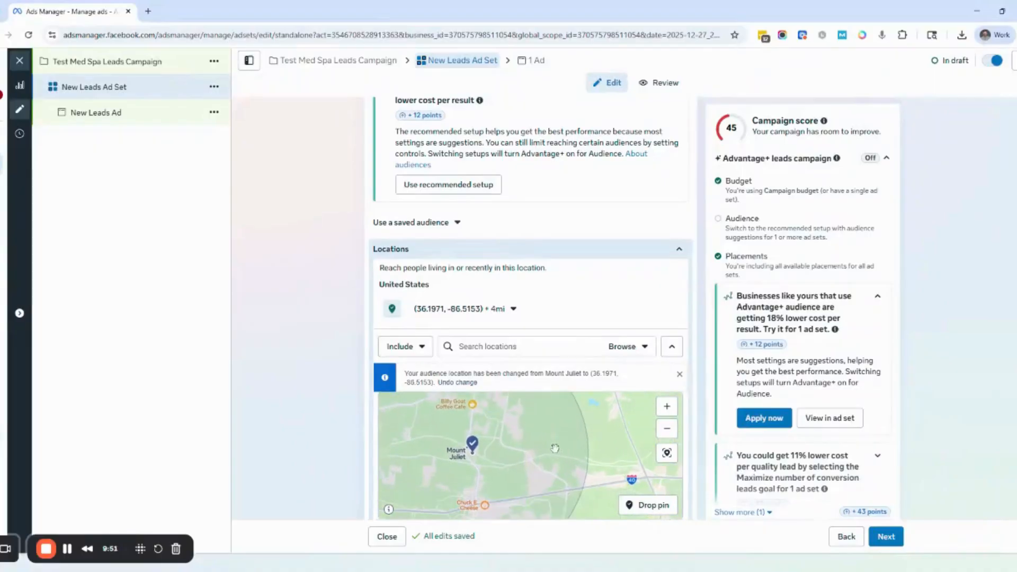
pyautogui.moveTo(506, 456); pyautogui.dragTo(584, 445)
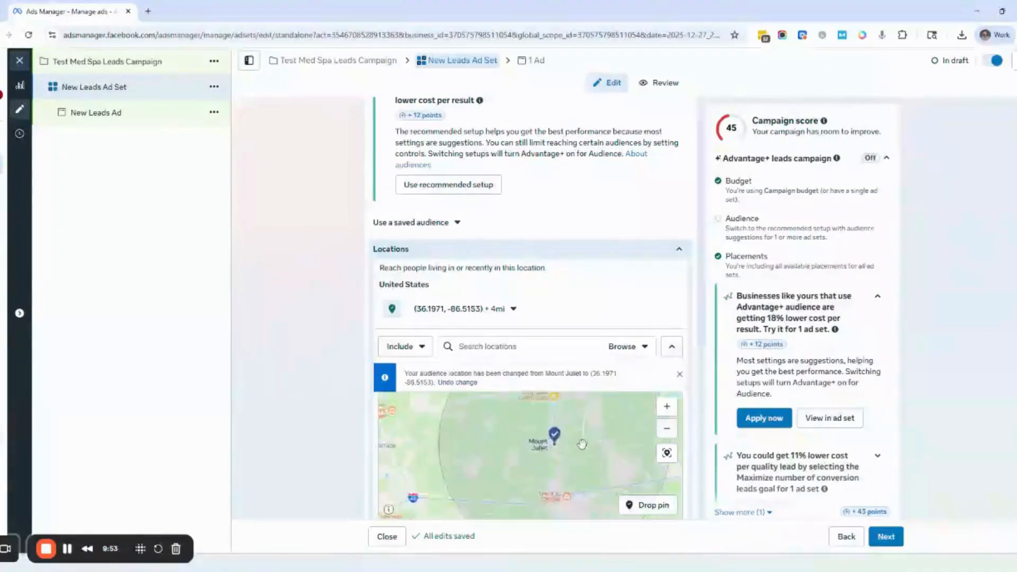
pyautogui.scroll(-1, 584, 445)
pyautogui.scroll(2, 506, 452)
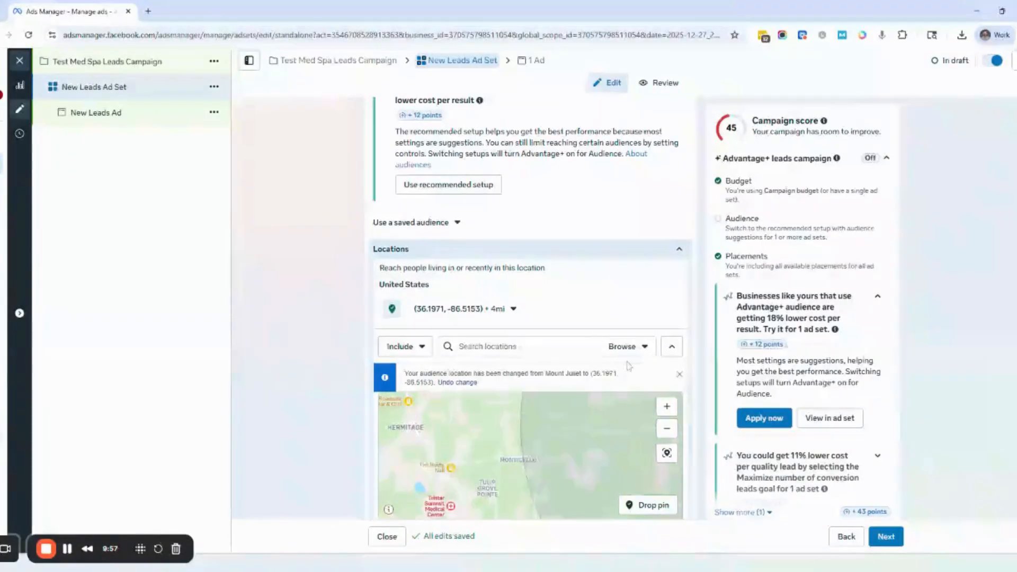
pyautogui.click(648, 505)
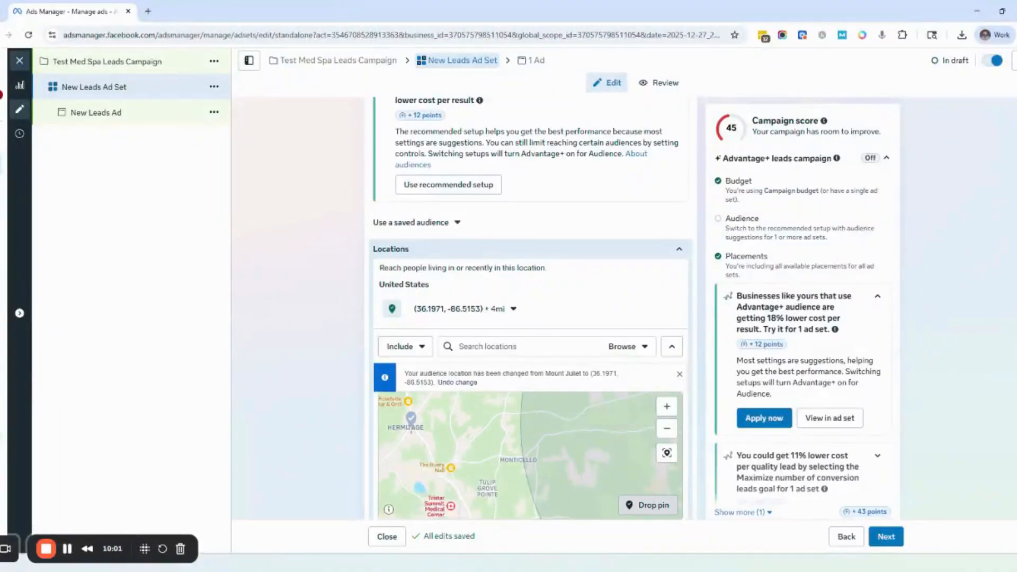
pyautogui.click(409, 433)
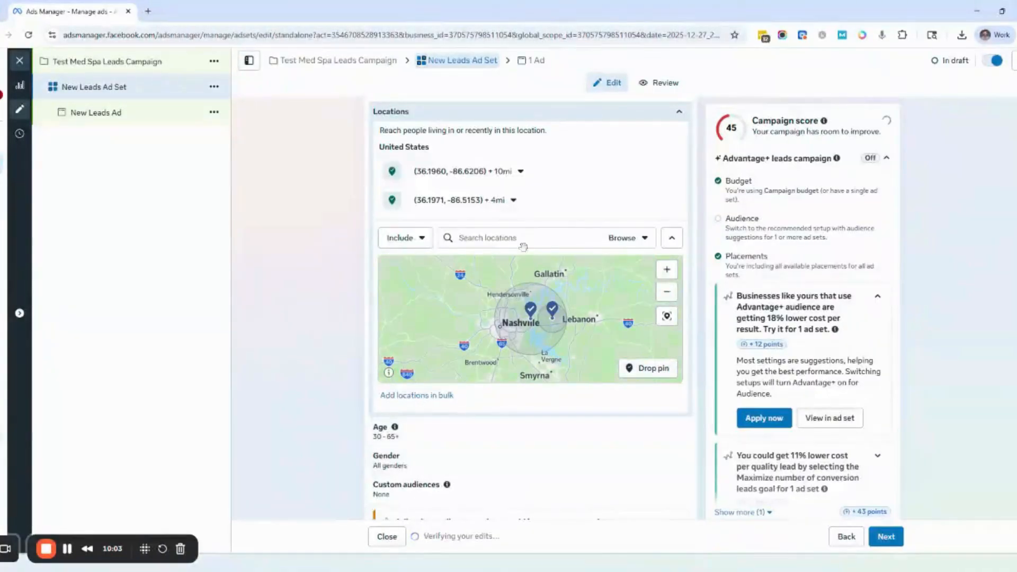
pyautogui.click(521, 309)
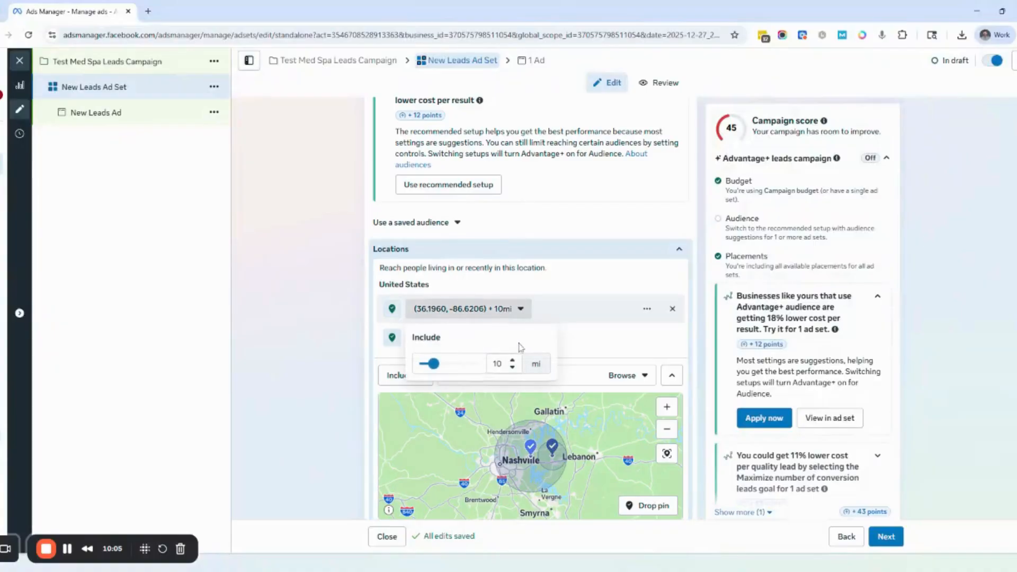
pyautogui.moveTo(431, 363); pyautogui.dragTo(424, 372)
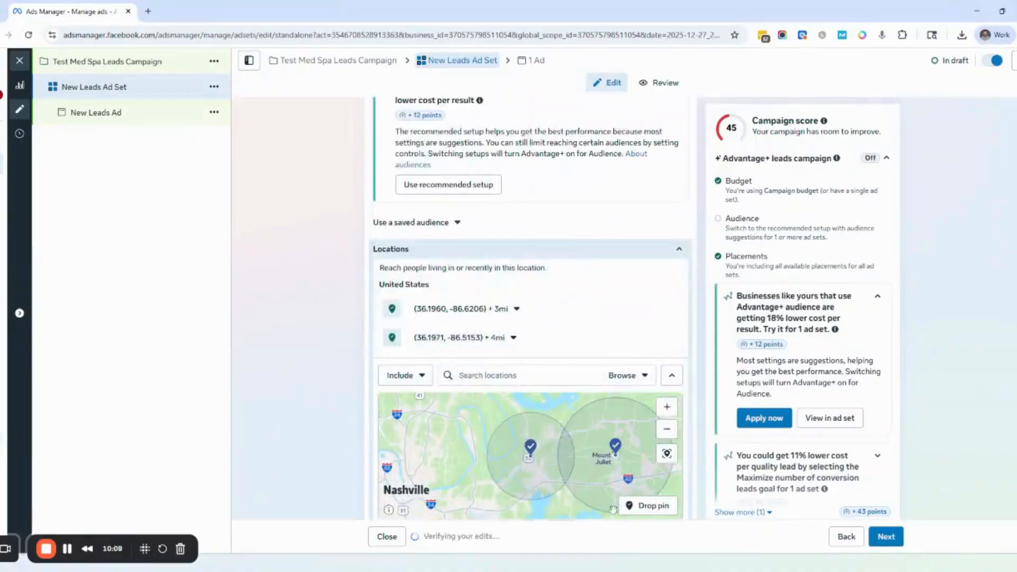
# Step: Examine the combined map coverage of the two location pins and the remaining audience settings below the map
pyautogui.scroll(-3, 546, 450)
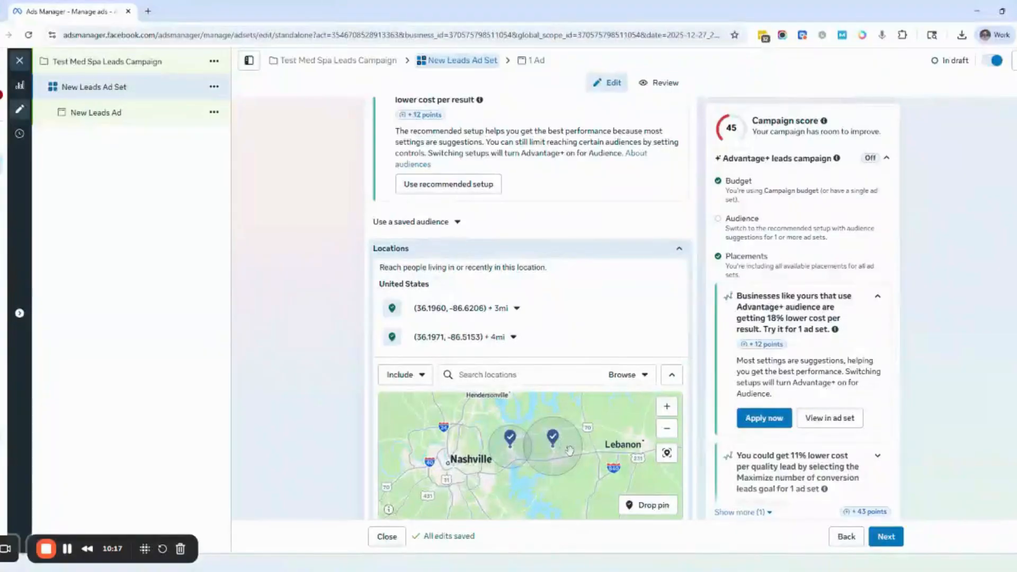
pyautogui.scroll(-1, 554, 401)
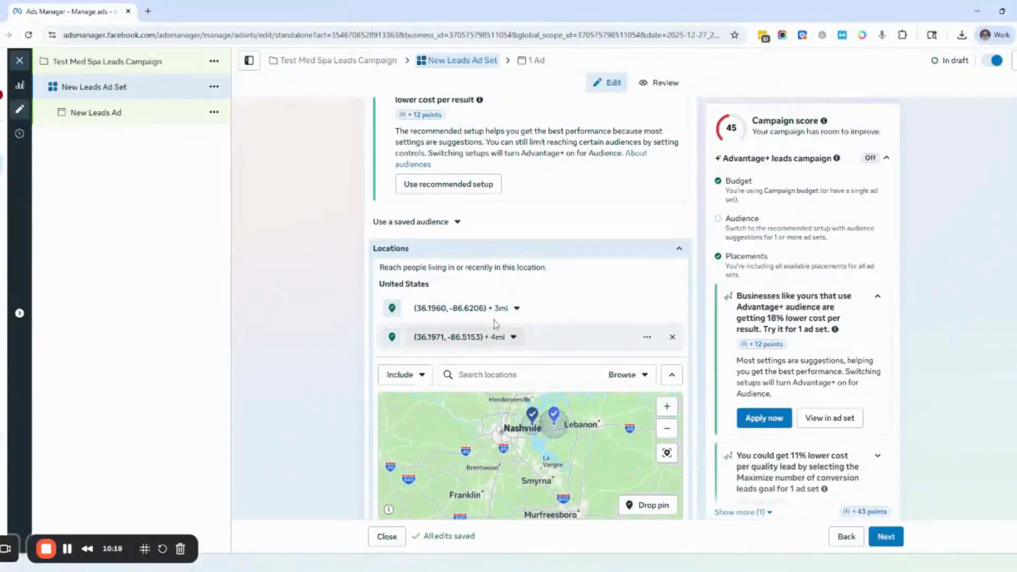
pyautogui.scroll(-2, 495, 325)
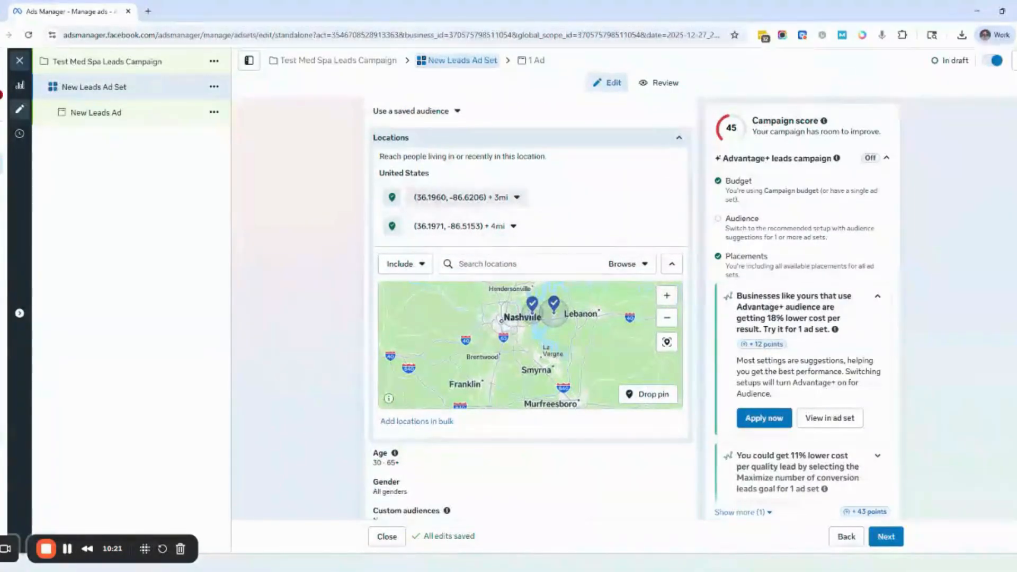
pyautogui.scroll(4, 510, 334)
pyautogui.scroll(-2, 455, 477)
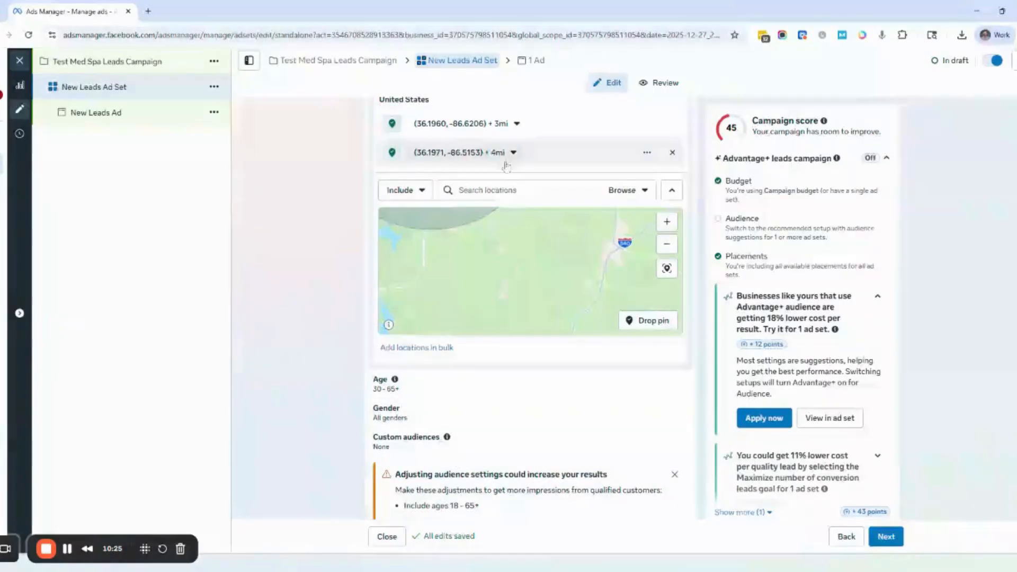
pyautogui.scroll(-3, 445, 393)
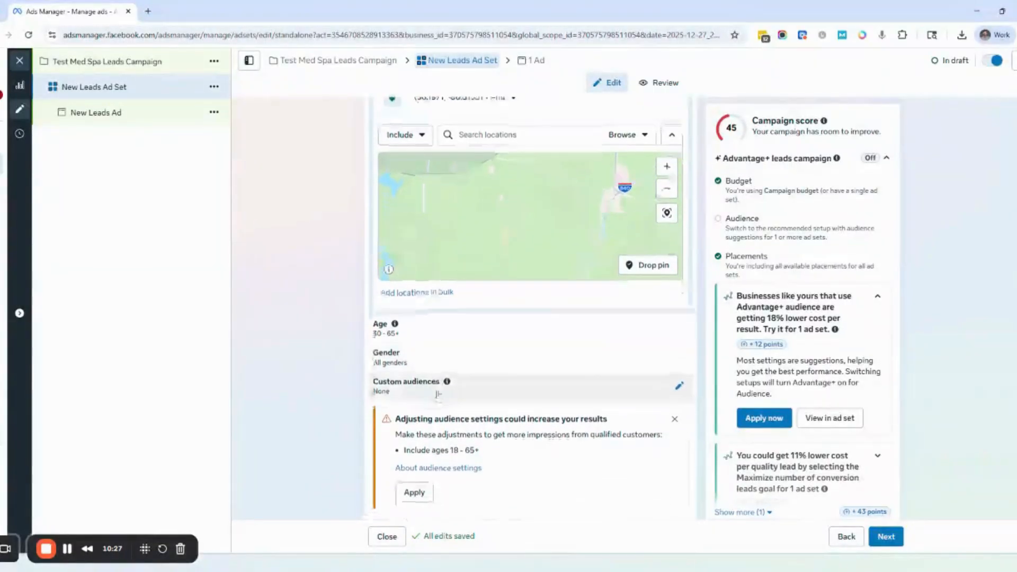
pyautogui.scroll(-2, 463, 348)
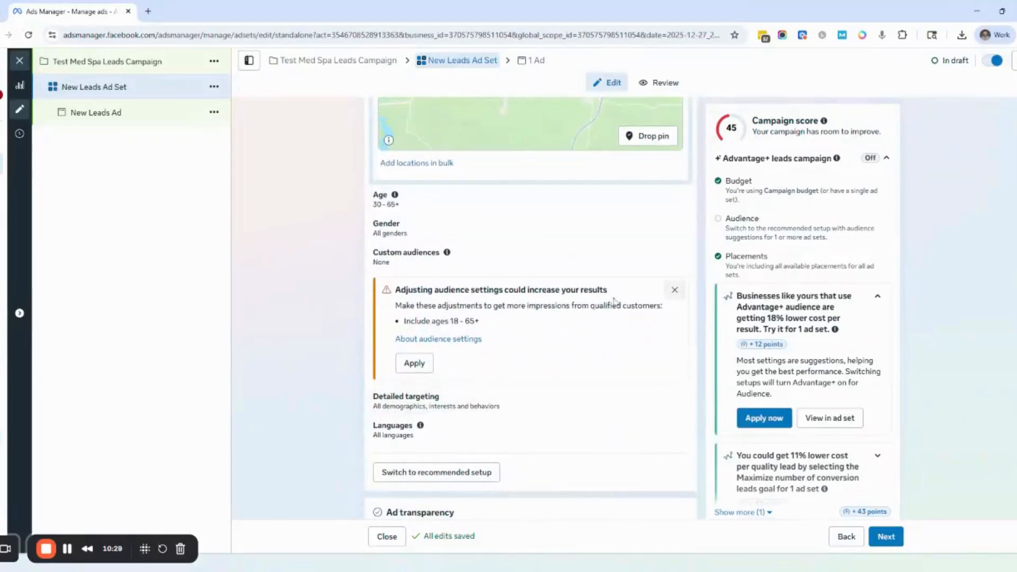
pyautogui.scroll(-1, 614, 301)
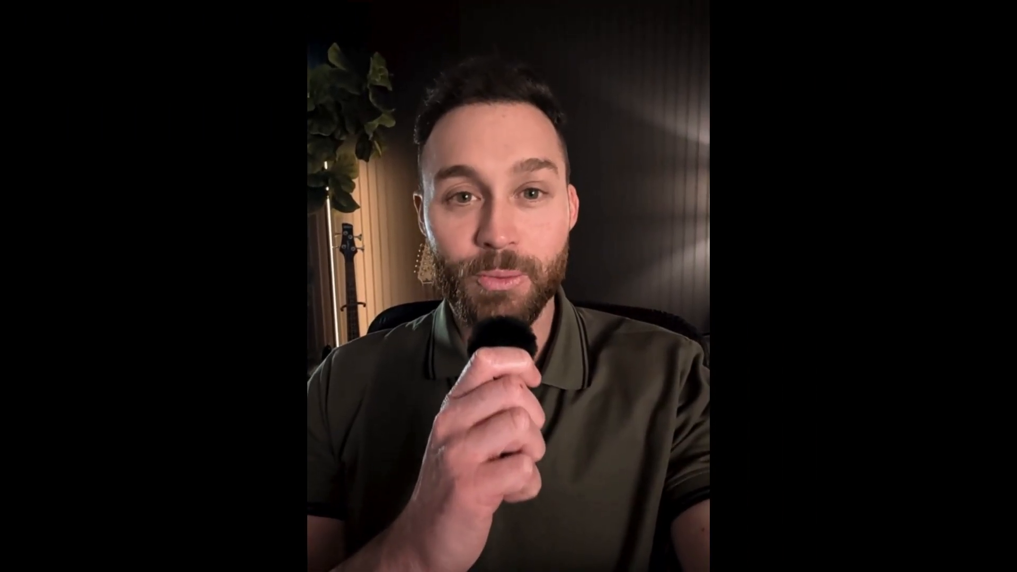
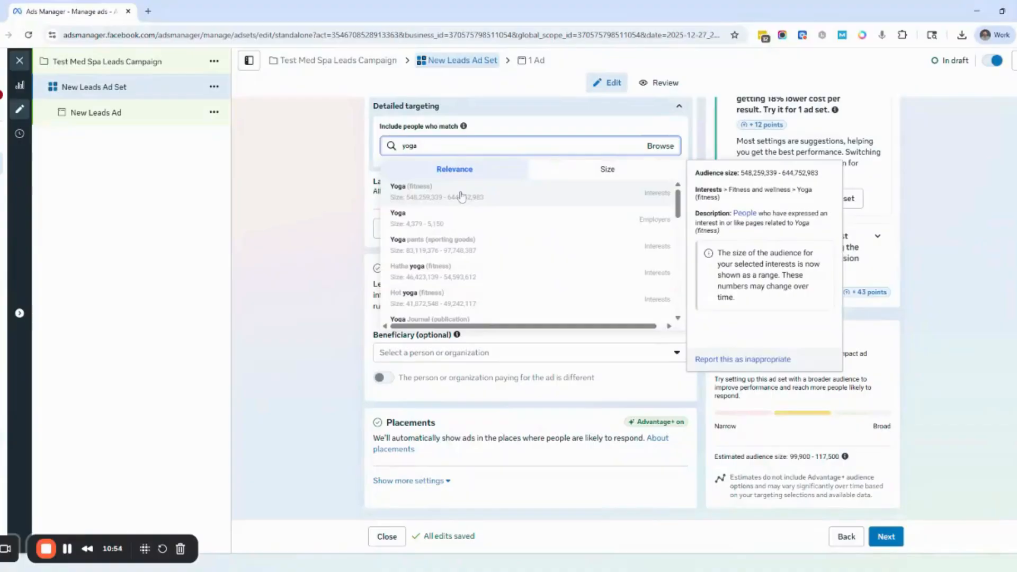
# Step: Add the Yoga (fitness) interest to detailed targeting and check the estimated audience size
pyautogui.click(461, 197)
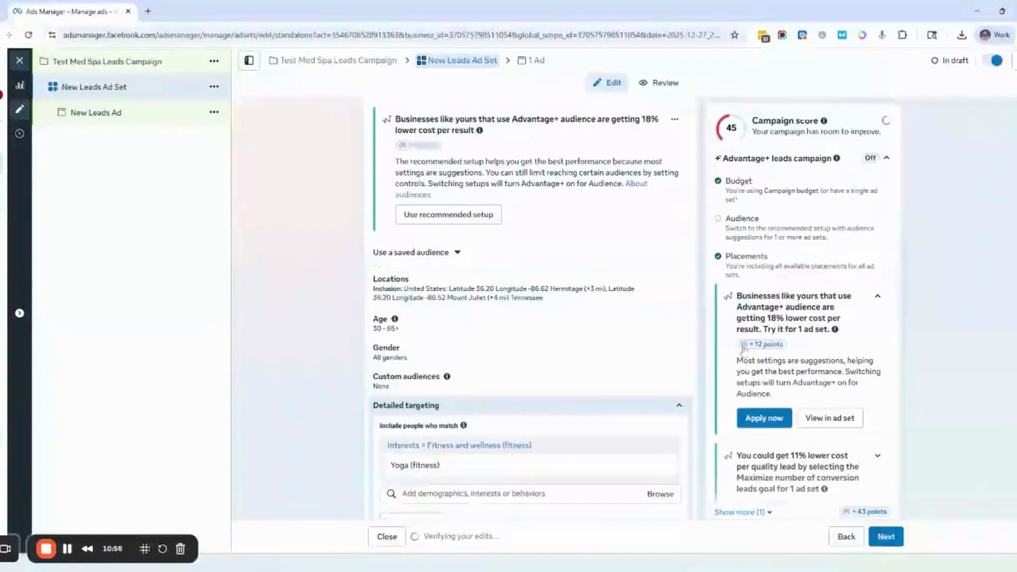
pyautogui.scroll(-5, 848, 333)
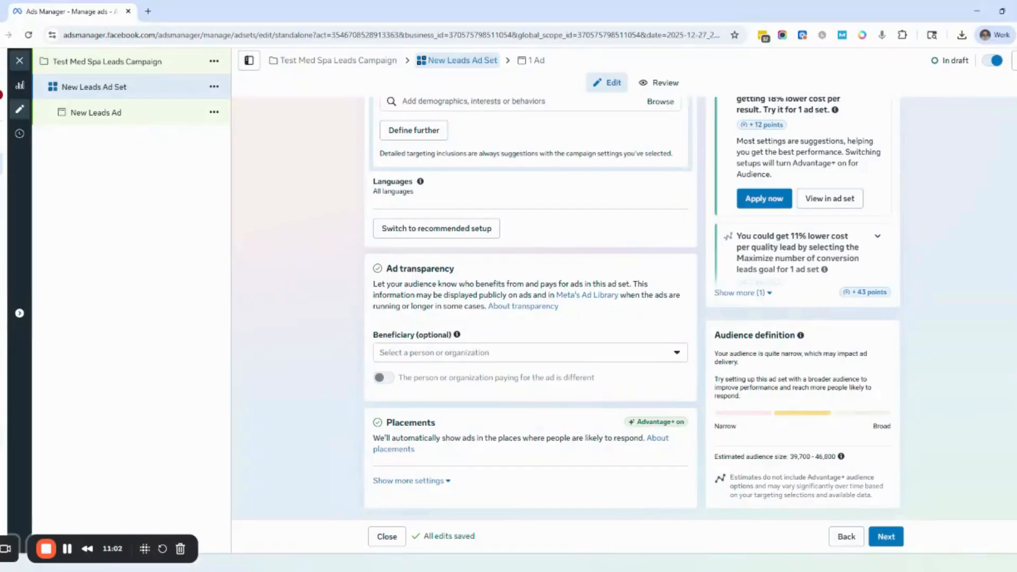
pyautogui.scroll(4, 520, 325)
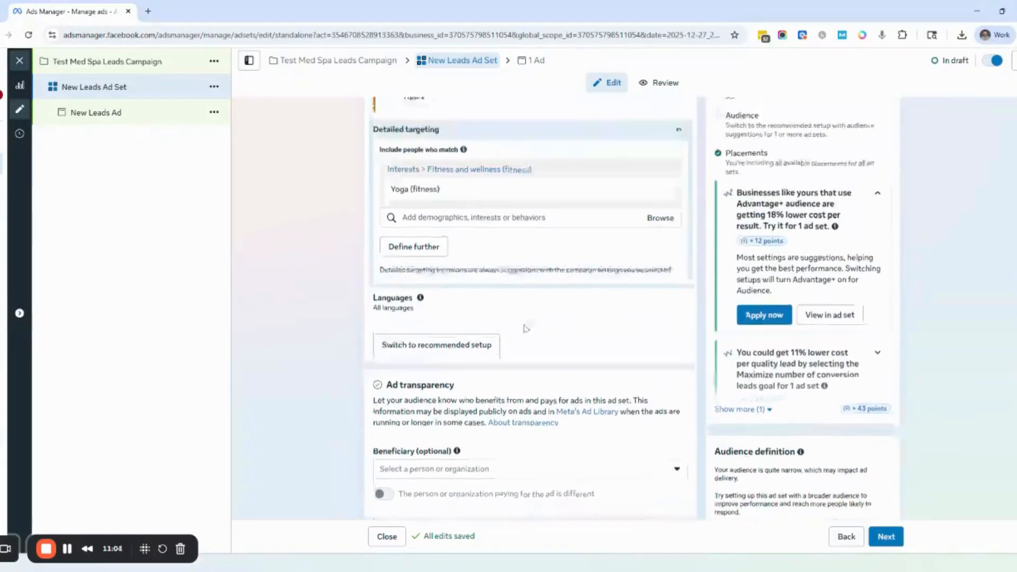
pyautogui.scroll(-4, 424, 255)
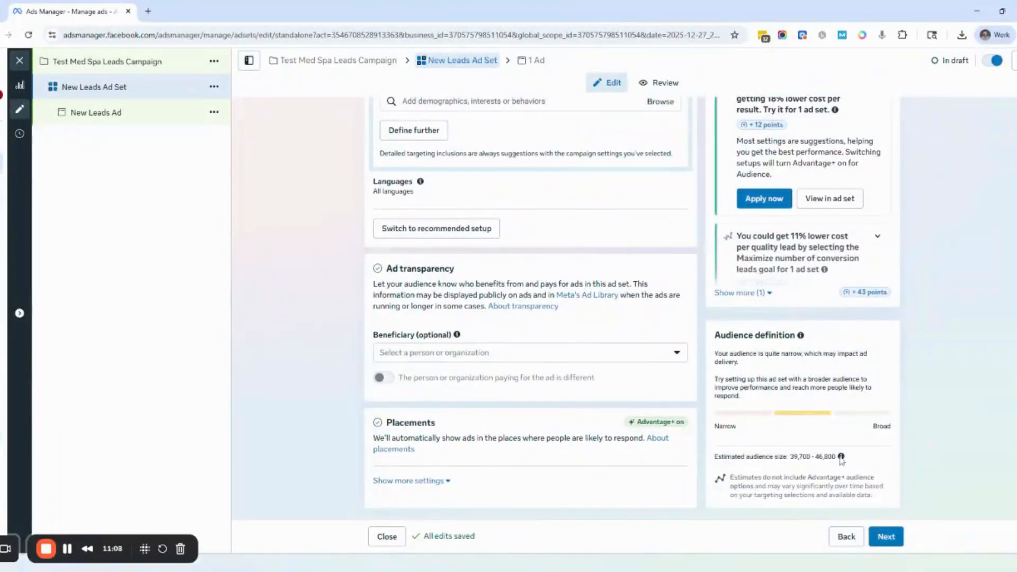
pyautogui.moveTo(841, 460)
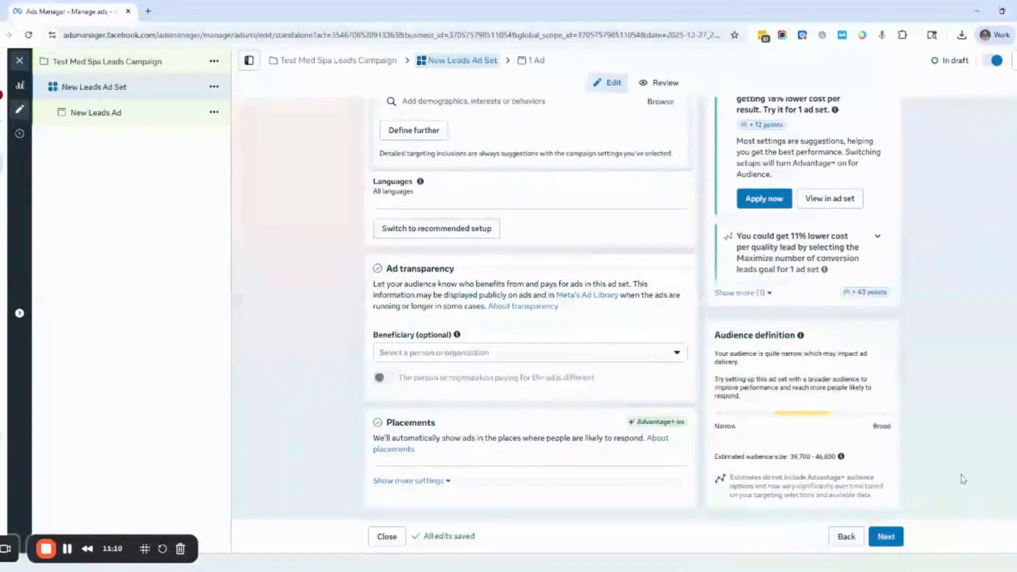
# Step: Remove the Yoga (fitness) interest from detailed targeting
pyautogui.scroll(3, 601, 408)
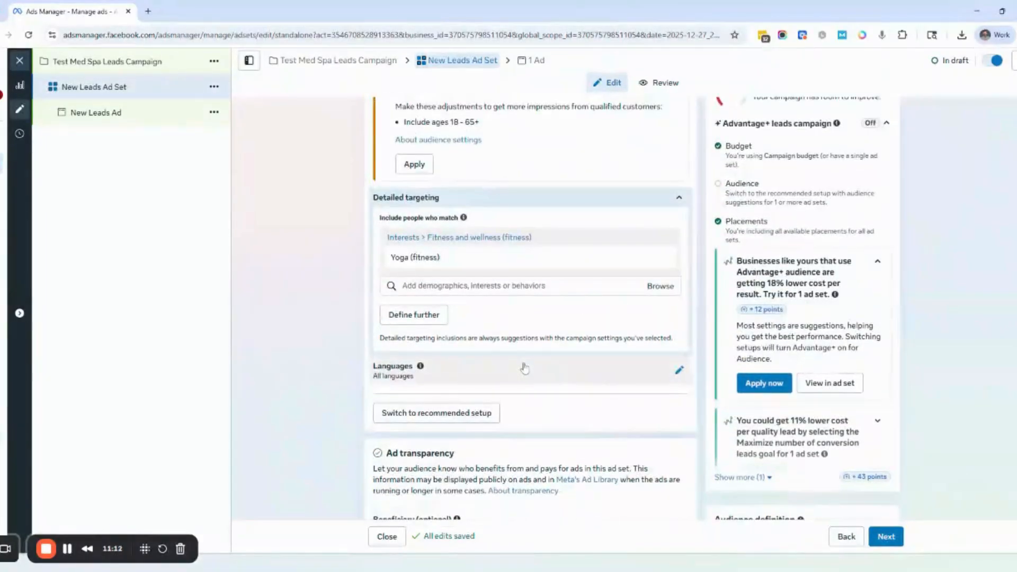
pyautogui.moveTo(661, 260)
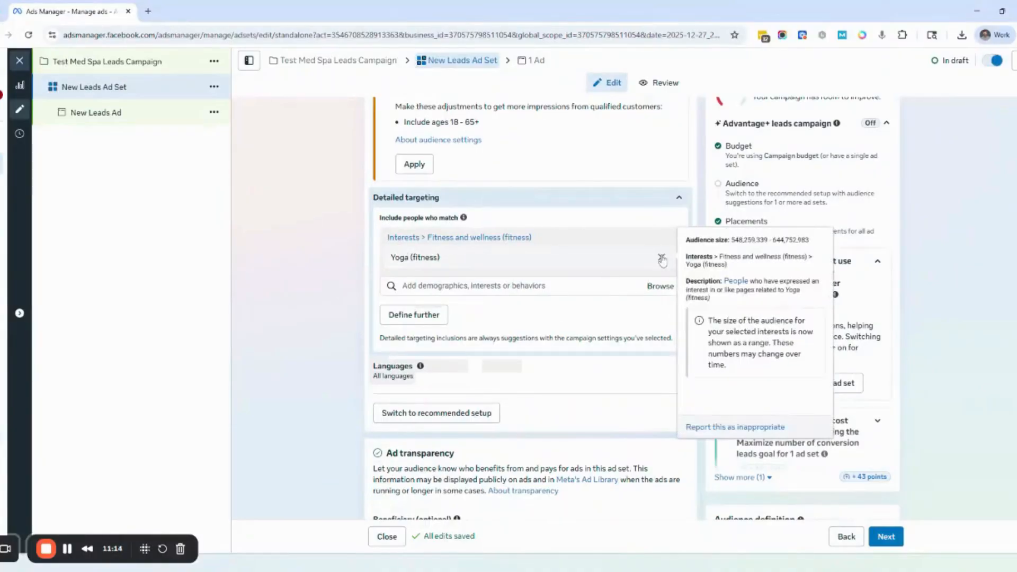
pyautogui.scroll(1, 660, 259)
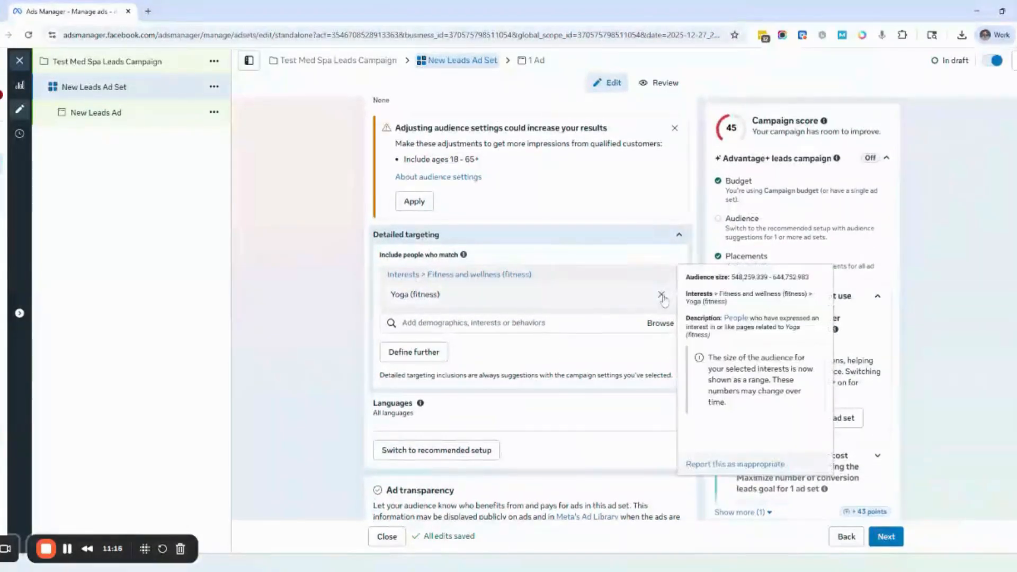
pyautogui.click(661, 295)
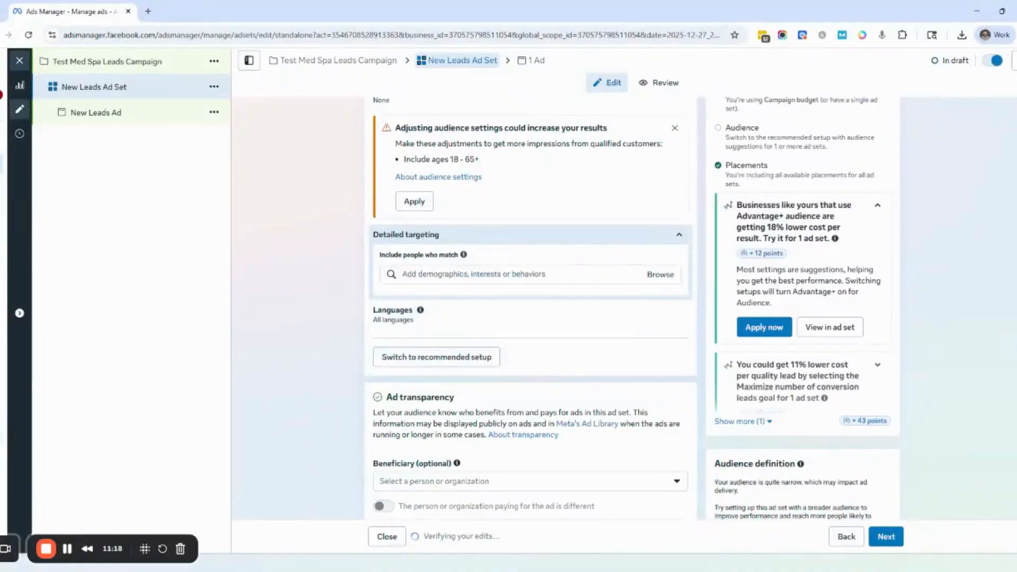
# Step: Set the audience's gender to Women
pyautogui.scroll(5, 504, 319)
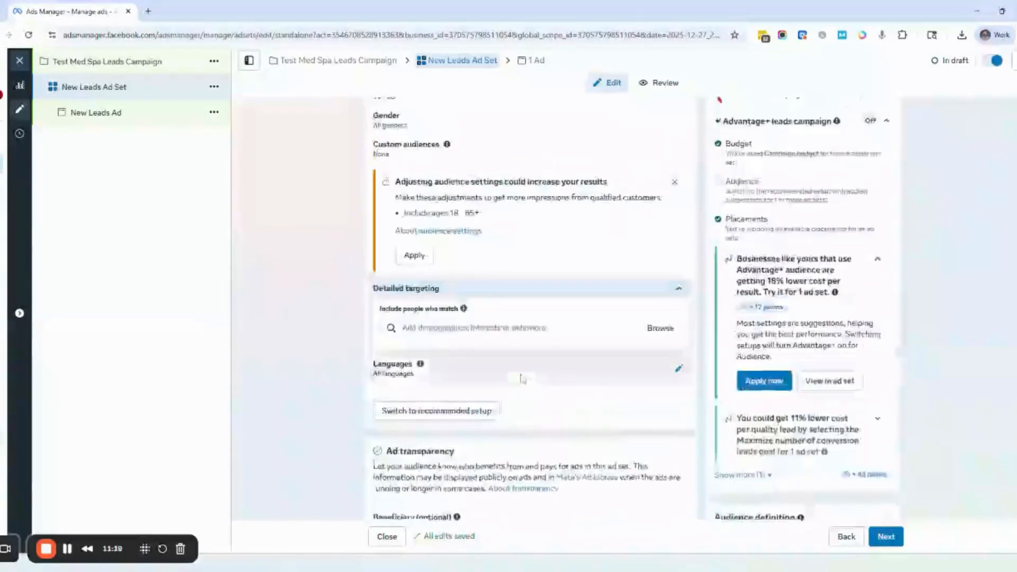
pyautogui.scroll(3, 490, 336)
pyautogui.click(677, 418)
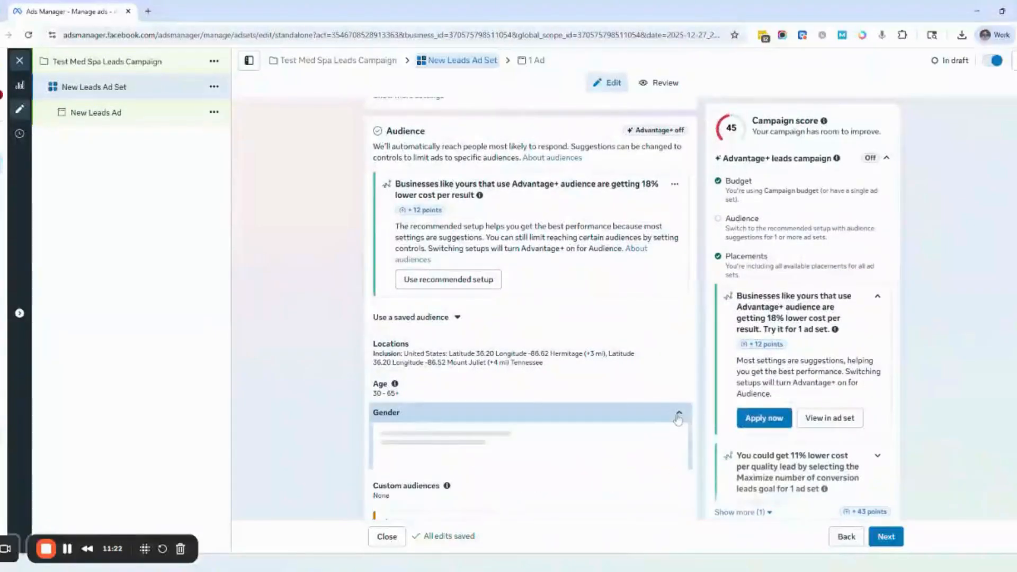
pyautogui.click(469, 439)
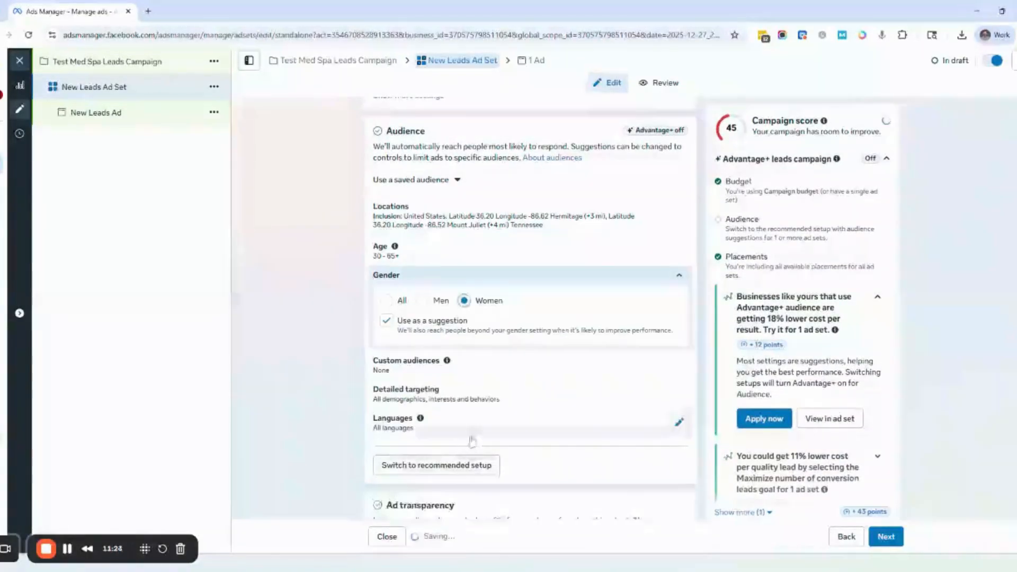
# Step: Try the gender options by turning the suggestion setting off and on, and switching the gender to All and back to Women
pyautogui.scroll(-2, 510, 420)
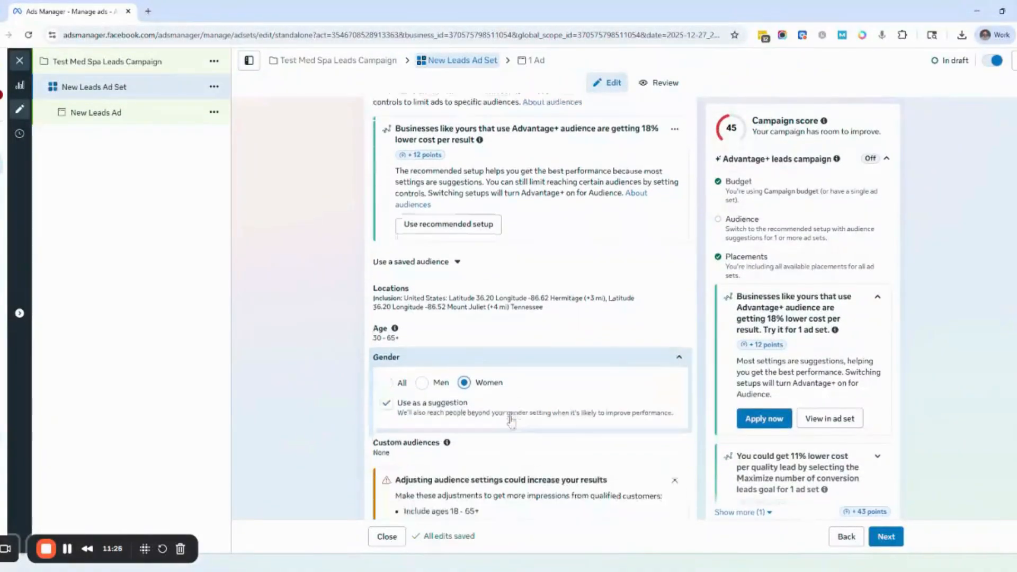
pyautogui.click(387, 329)
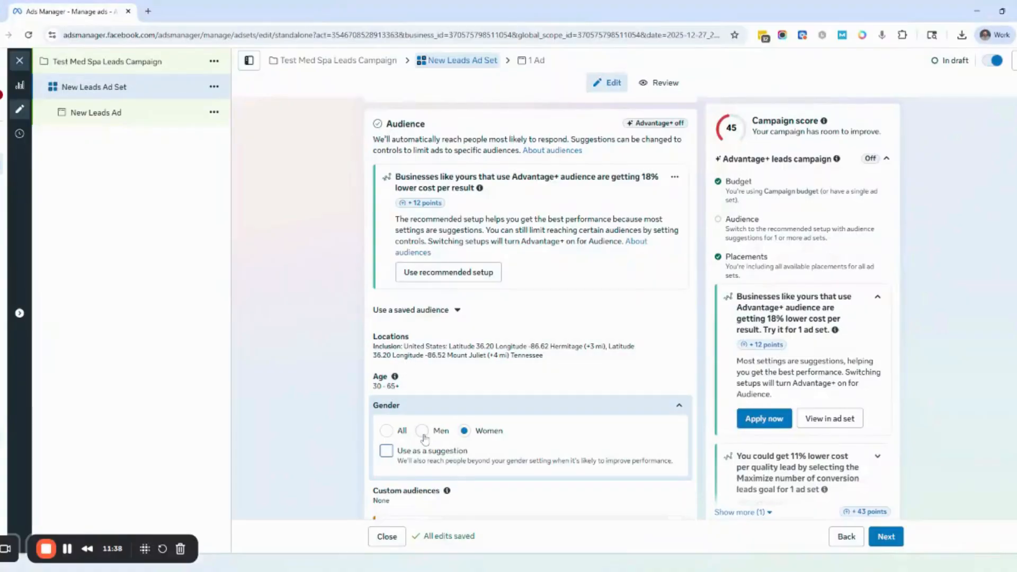
pyautogui.click(386, 451)
pyautogui.scroll(-3, 386, 453)
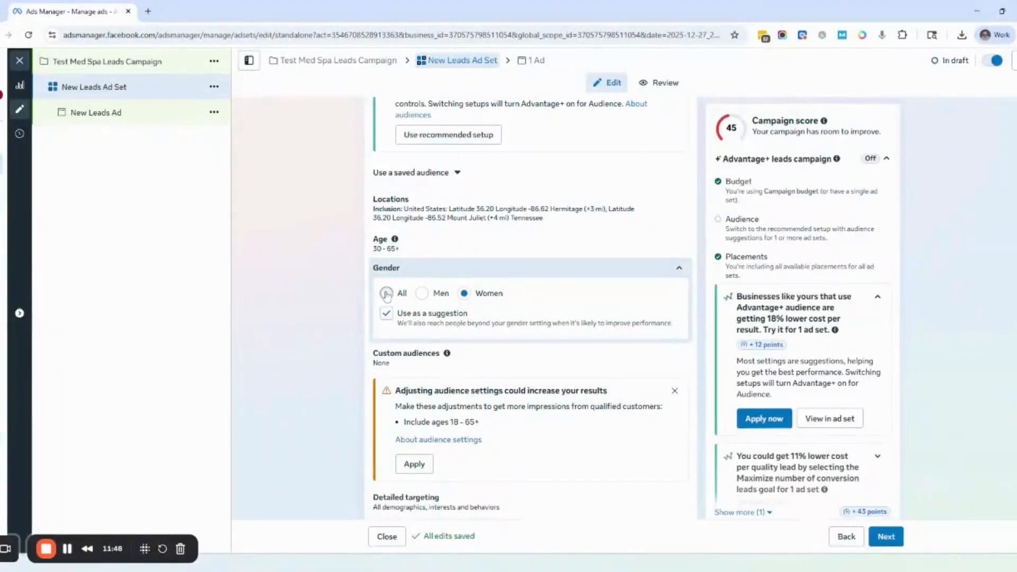
pyautogui.click(386, 293)
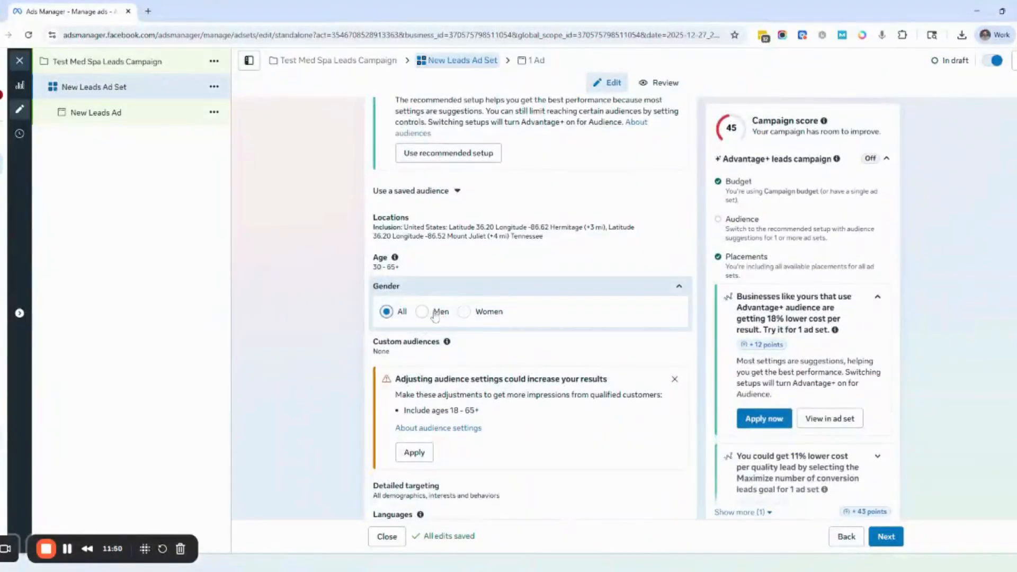
pyautogui.click(465, 314)
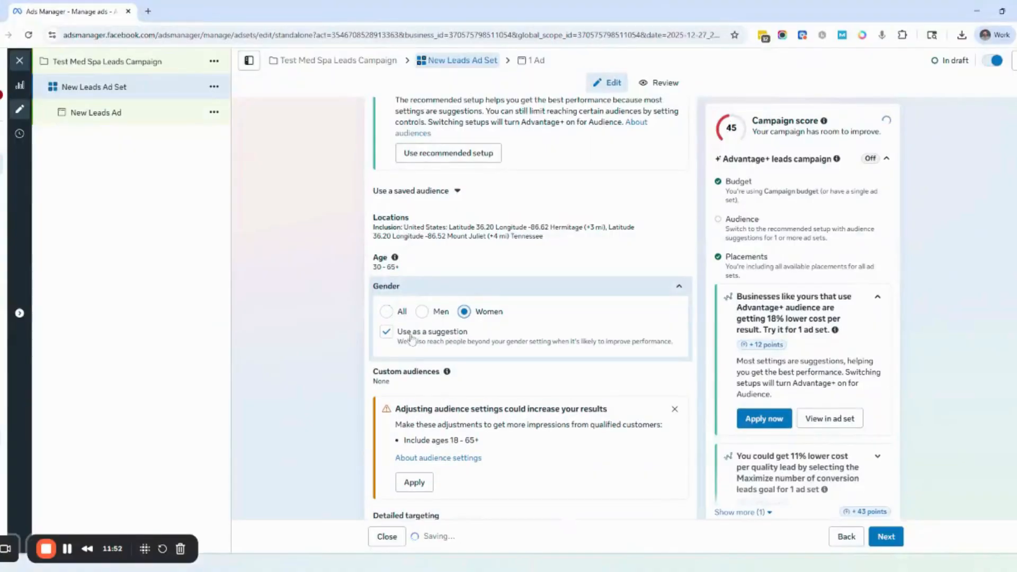
# Step: Review the ad set's budget and audience settings, and expand the locations to check the included pins and radii
pyautogui.click(385, 330)
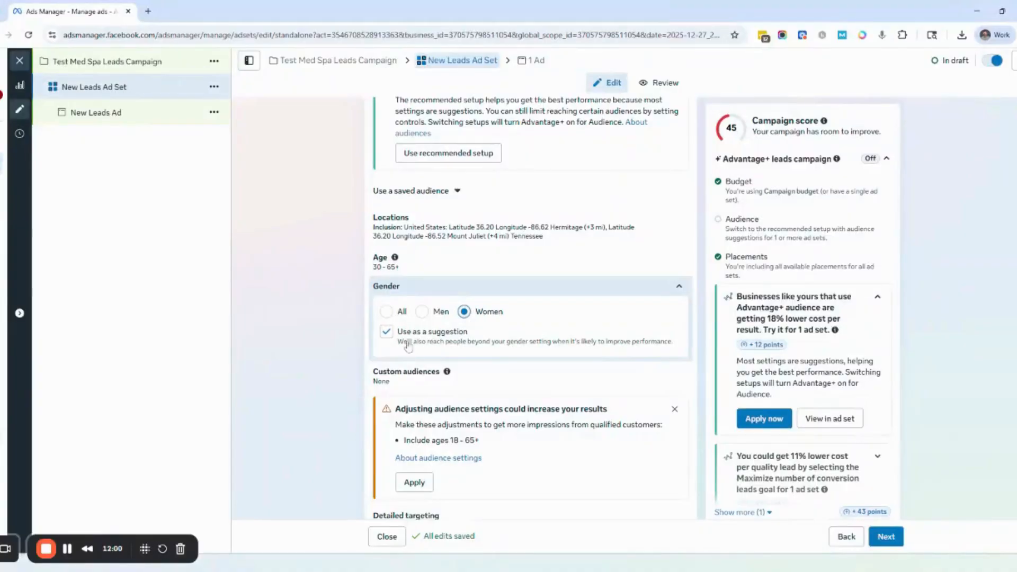
pyautogui.scroll(12, 465, 348)
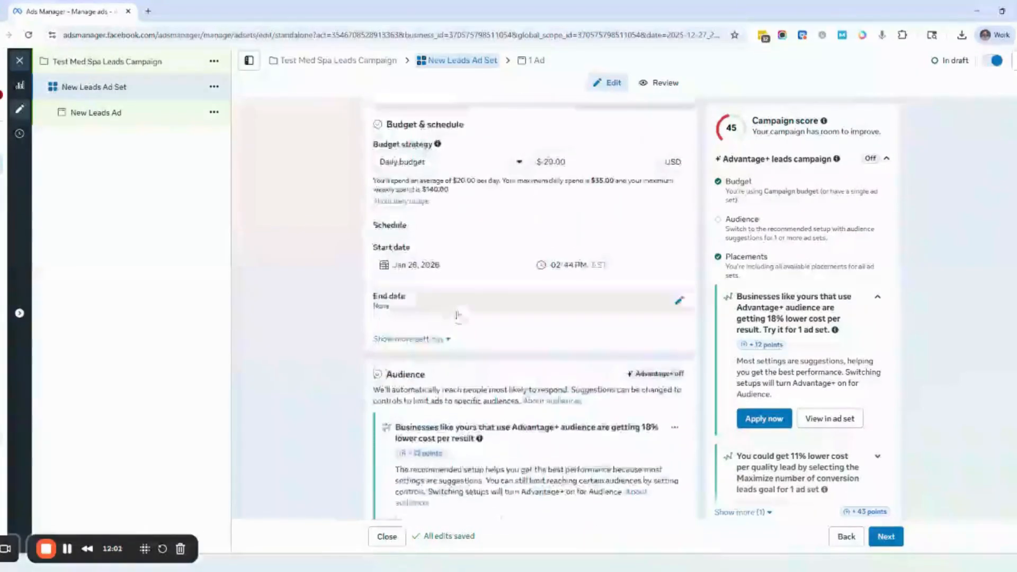
pyautogui.scroll(-10, 450, 310)
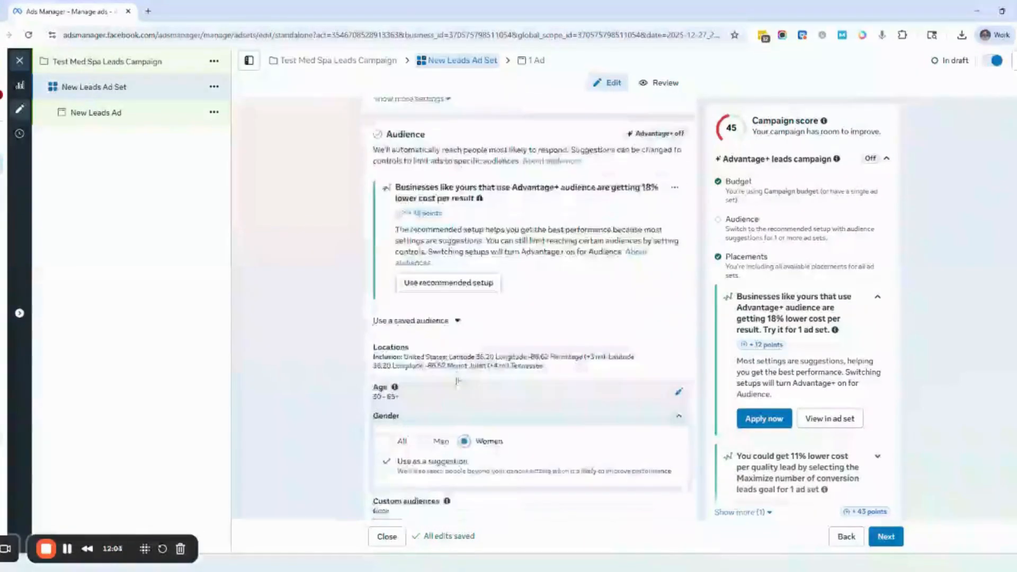
pyautogui.scroll(3, 458, 370)
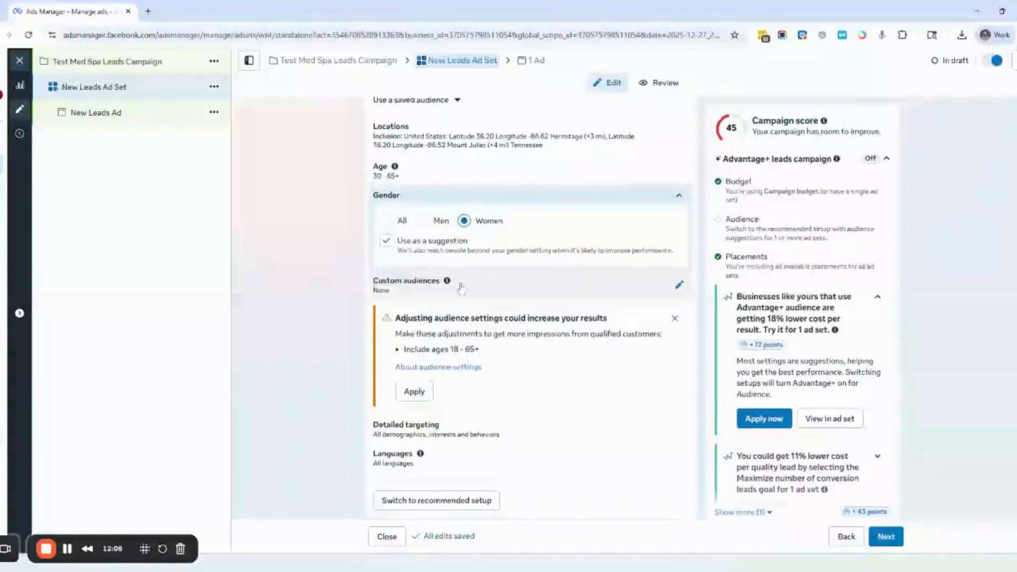
pyautogui.scroll(2, 474, 259)
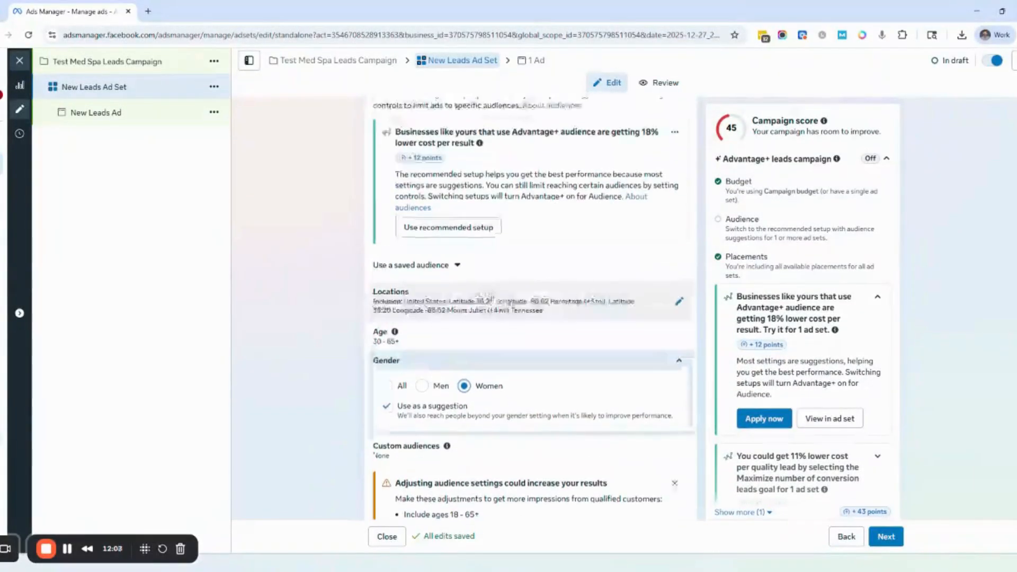
pyautogui.click(671, 299)
pyautogui.scroll(-5, 434, 299)
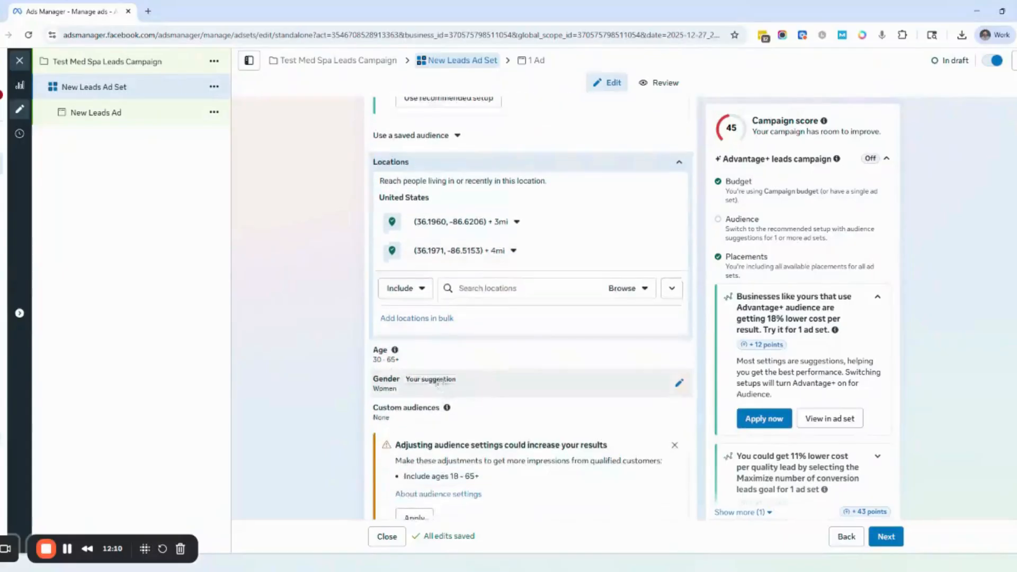
# Step: Limit the audience's languages to English (US)
pyautogui.scroll(-4, 434, 300)
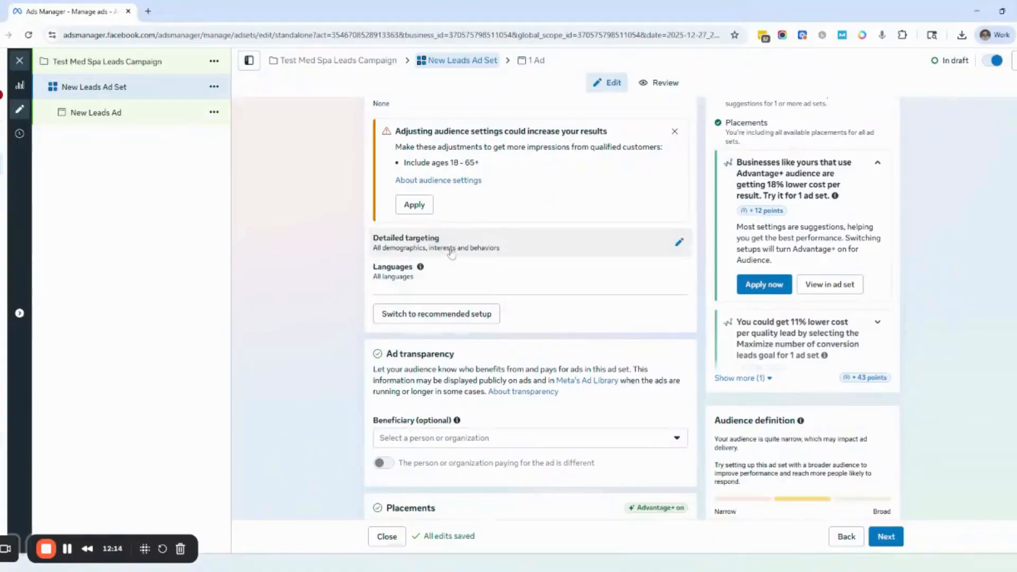
pyautogui.scroll(-2, 451, 253)
pyautogui.click(443, 191)
pyautogui.click(443, 180)
pyautogui.write('engl')
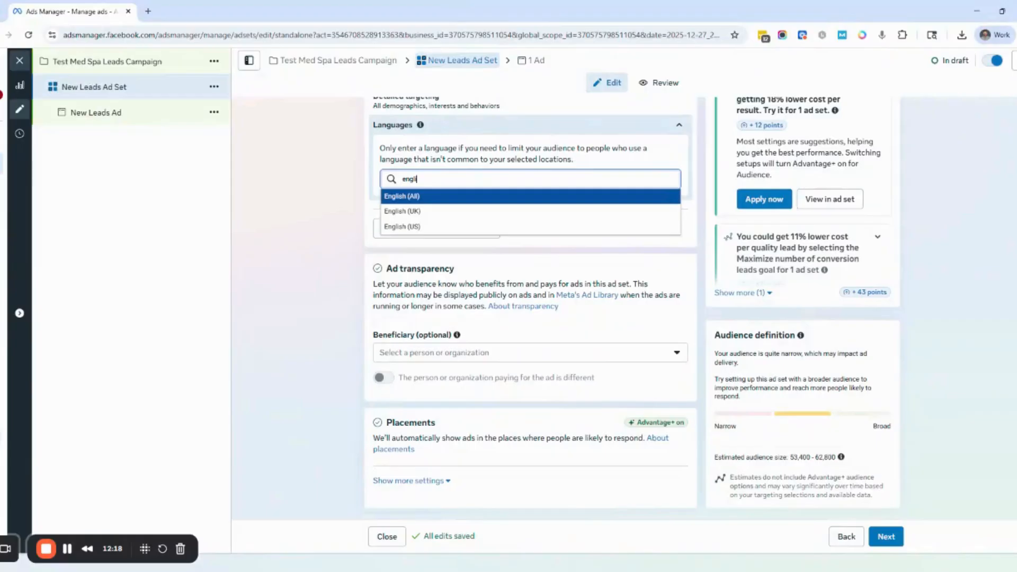
pyautogui.write('i')
pyautogui.click(417, 225)
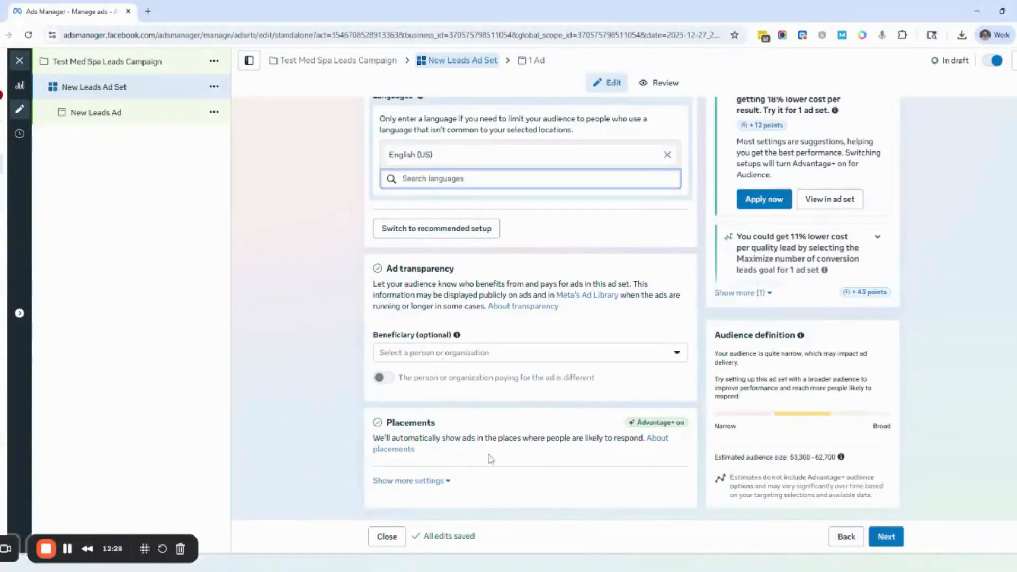
# Step: Expand the additional placement settings to review them, and continue to the New Leads Ad
pyautogui.click(440, 482)
pyautogui.scroll(-4, 454, 374)
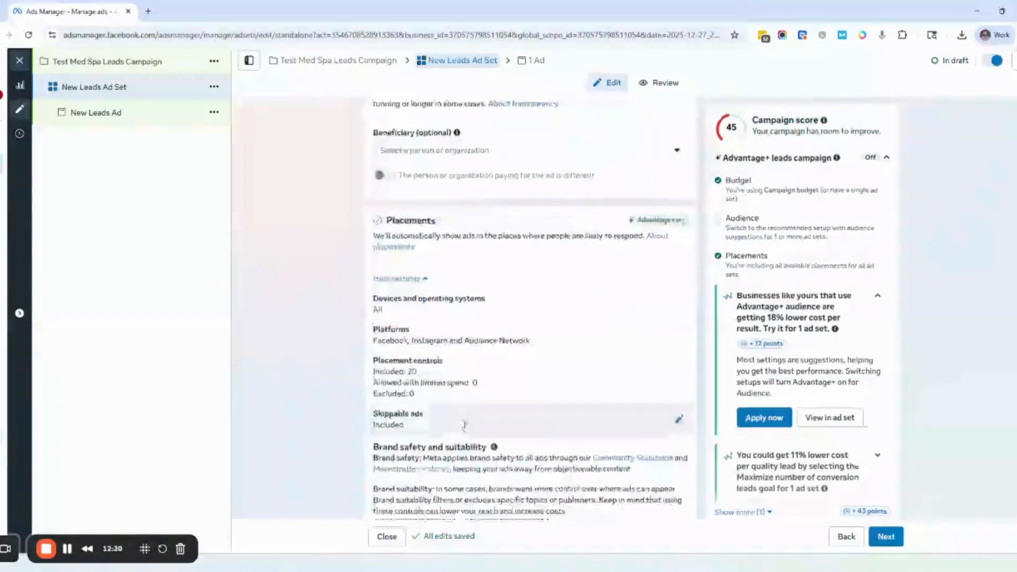
pyautogui.scroll(-4, 455, 374)
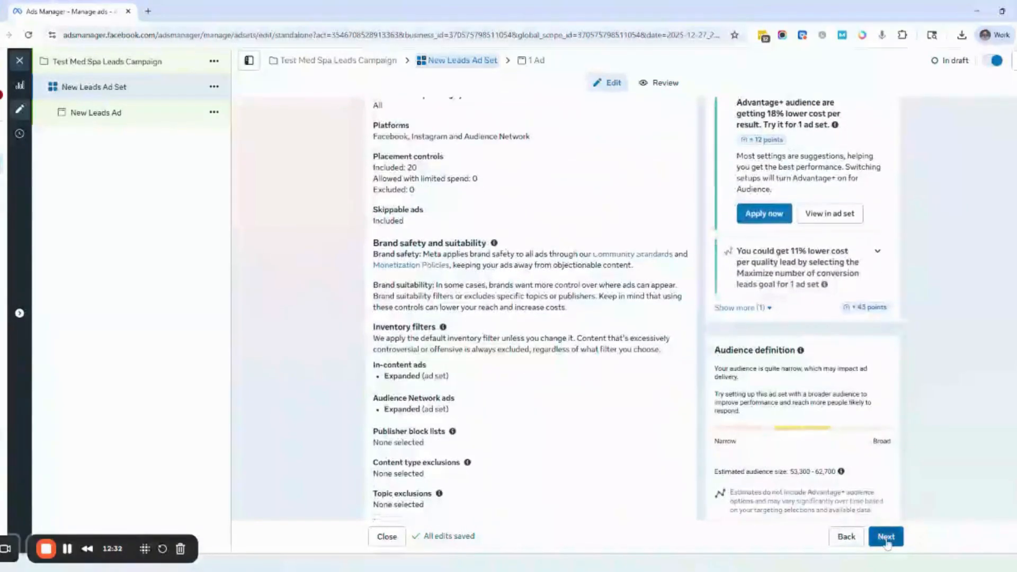
pyautogui.click(884, 537)
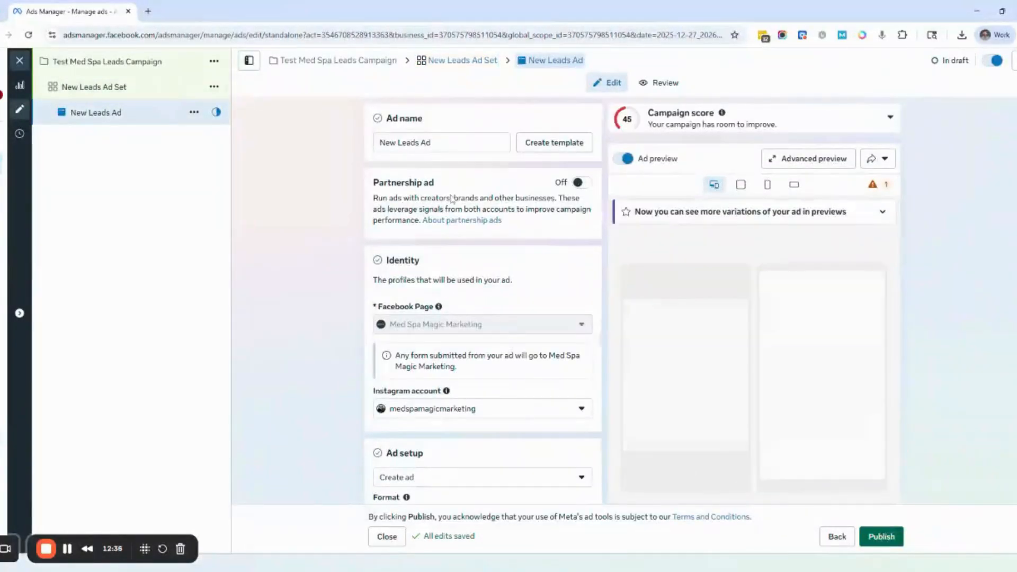
# Step: Review the ad's identity, ad setup and destination settings, including the list of active instant forms
pyautogui.scroll(-3, 505, 325)
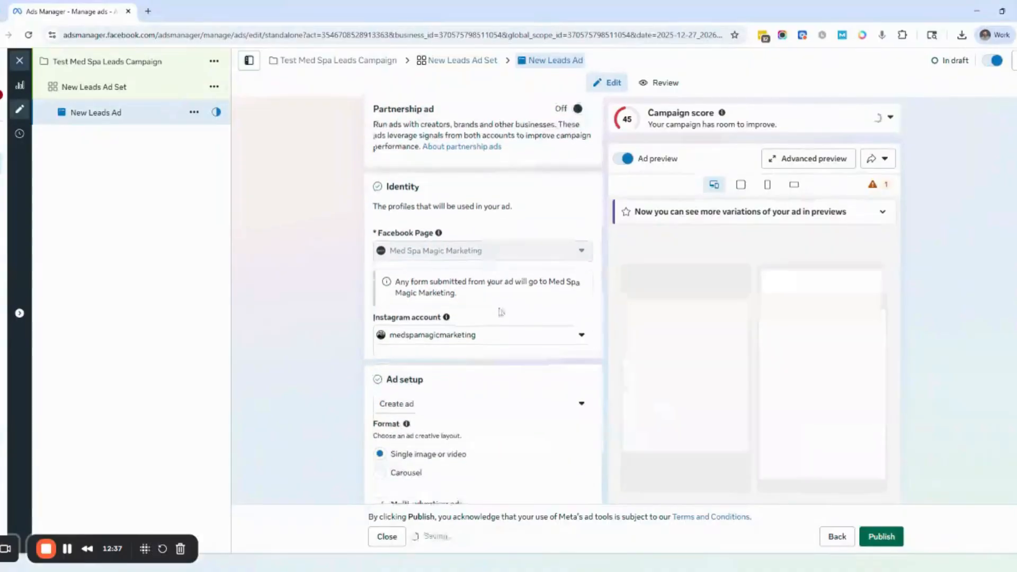
pyautogui.scroll(-5, 504, 325)
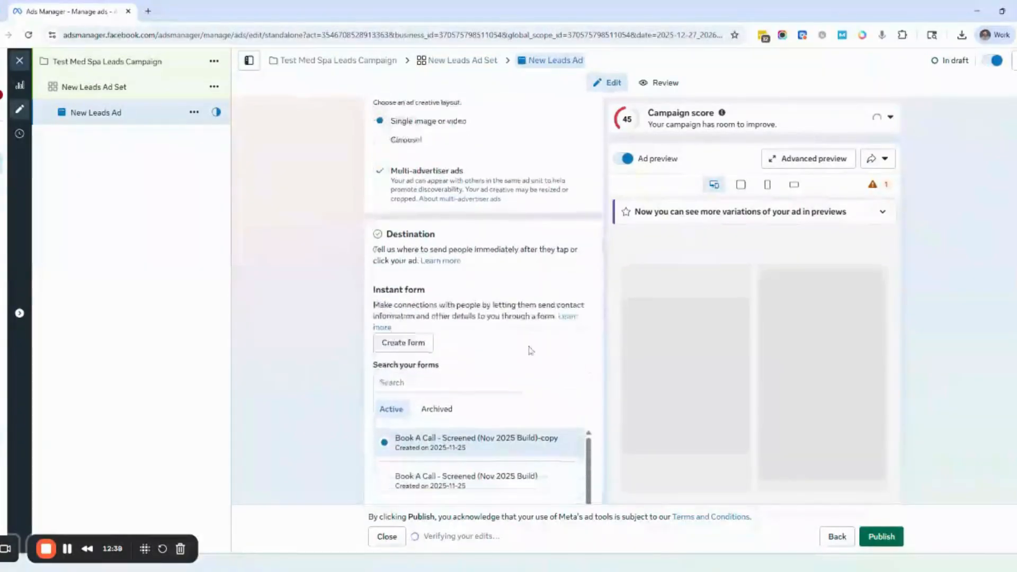
pyautogui.scroll(-2, 528, 361)
pyautogui.scroll(2, 517, 331)
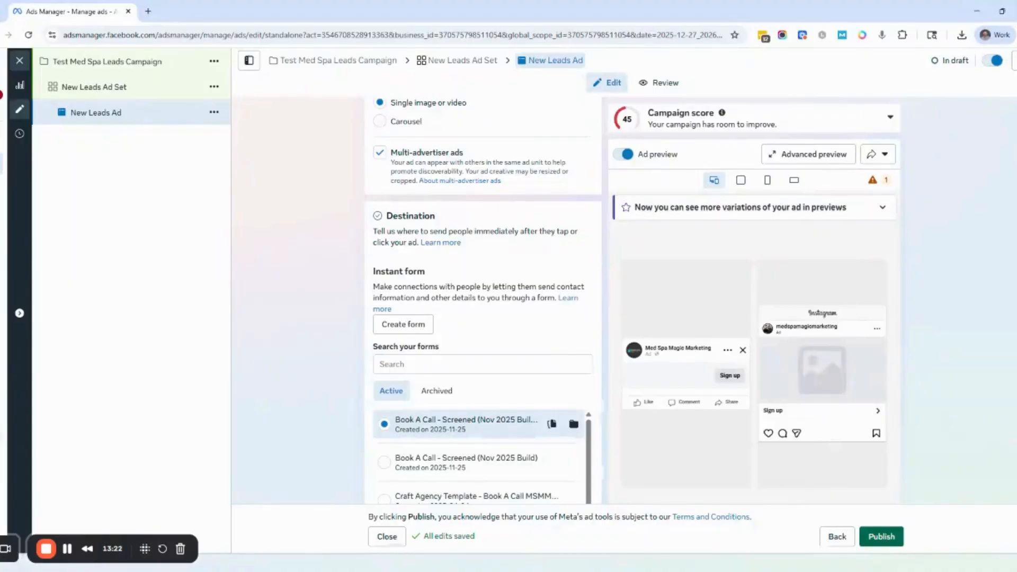
pyautogui.scroll(-2, 509, 323)
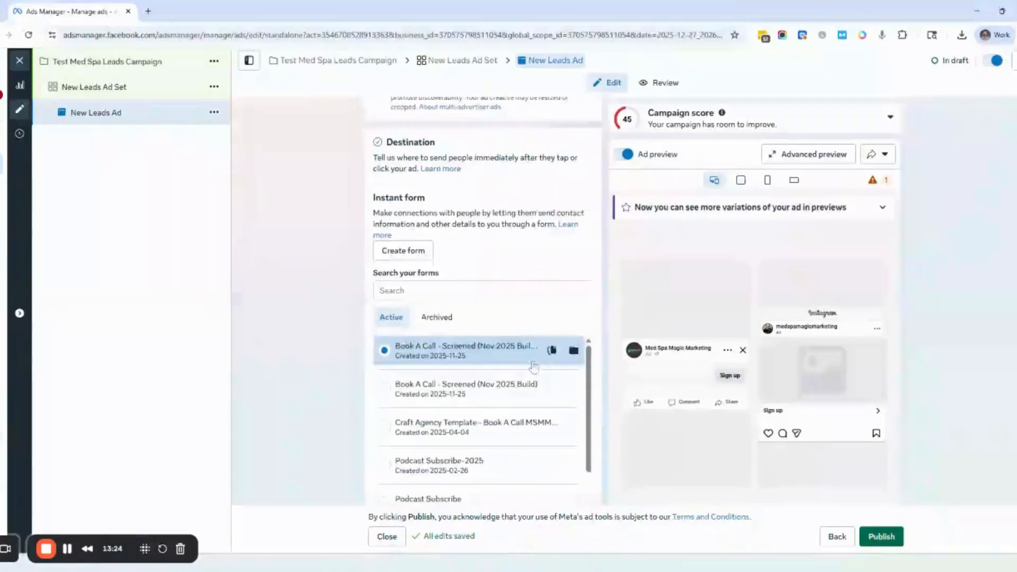
pyautogui.scroll(-1, 507, 324)
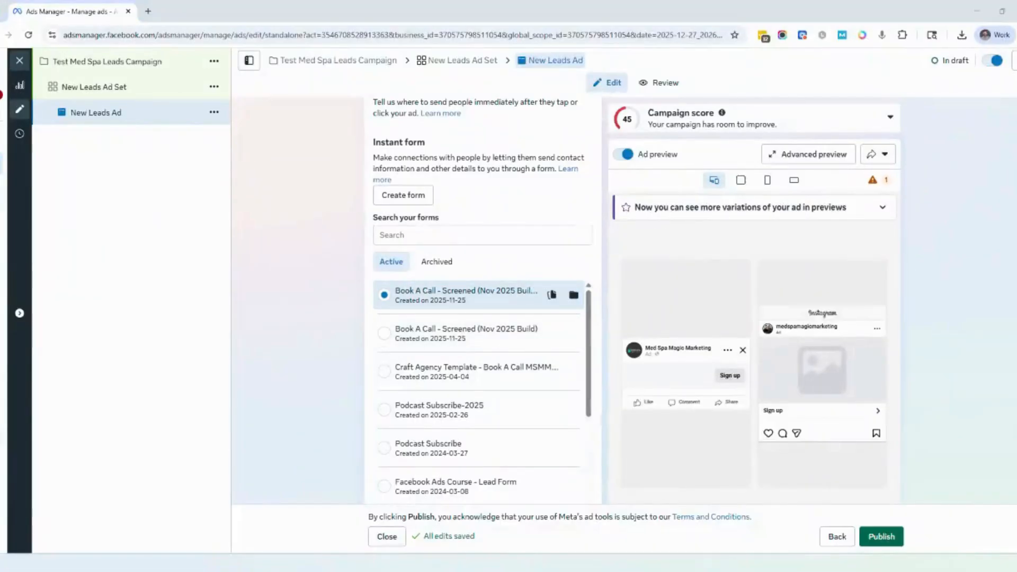
# Step: Switch to the 2026 Internet Marketing Plan deck in Google Slides and present the "Set up your form" slide as a slideshow
pyautogui.moveTo(1, 11); pyautogui.dragTo(182, 11)
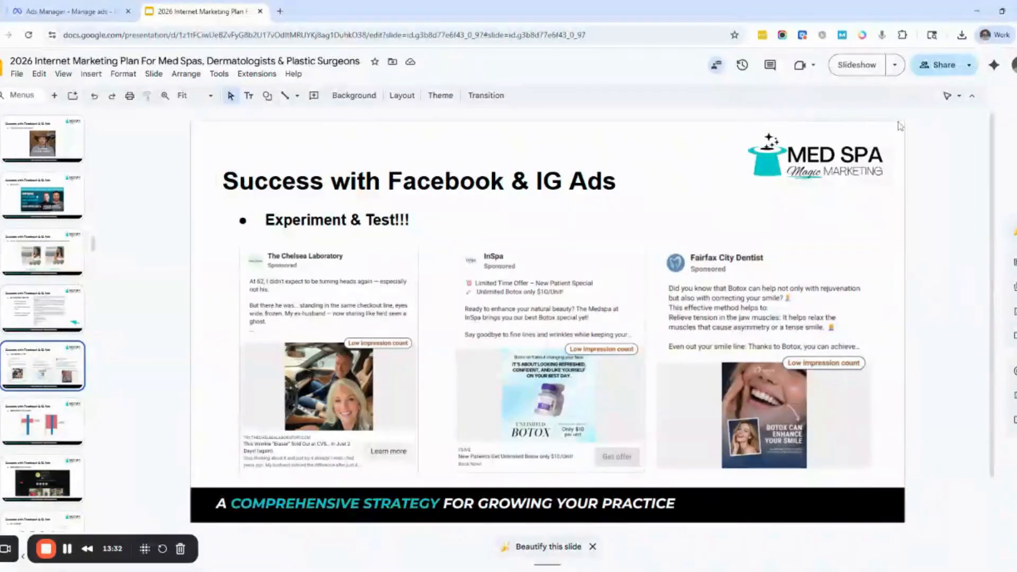
pyautogui.scroll(-5, 46, 333)
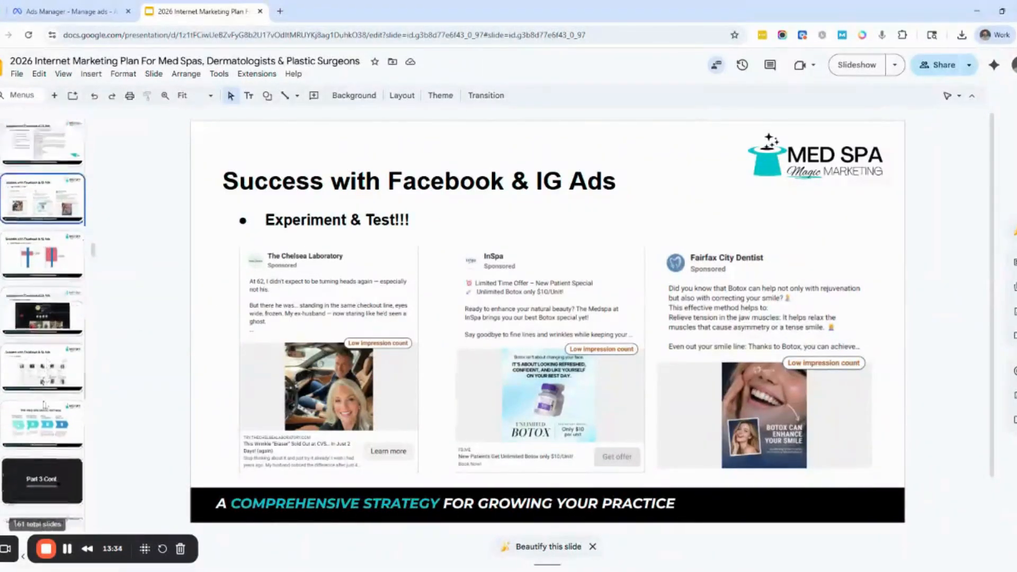
pyautogui.click(44, 381)
pyautogui.click(42, 271)
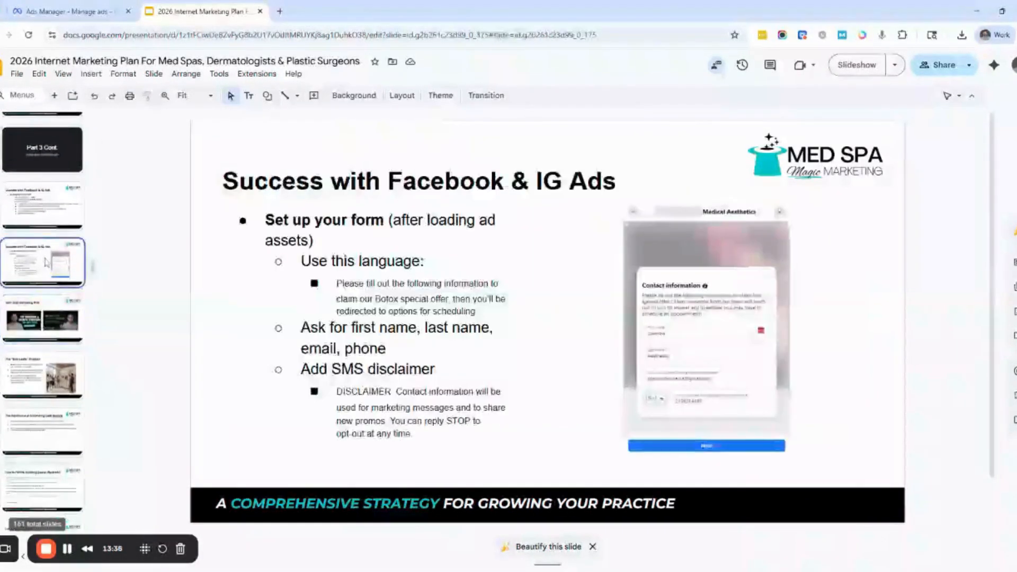
pyautogui.click(863, 66)
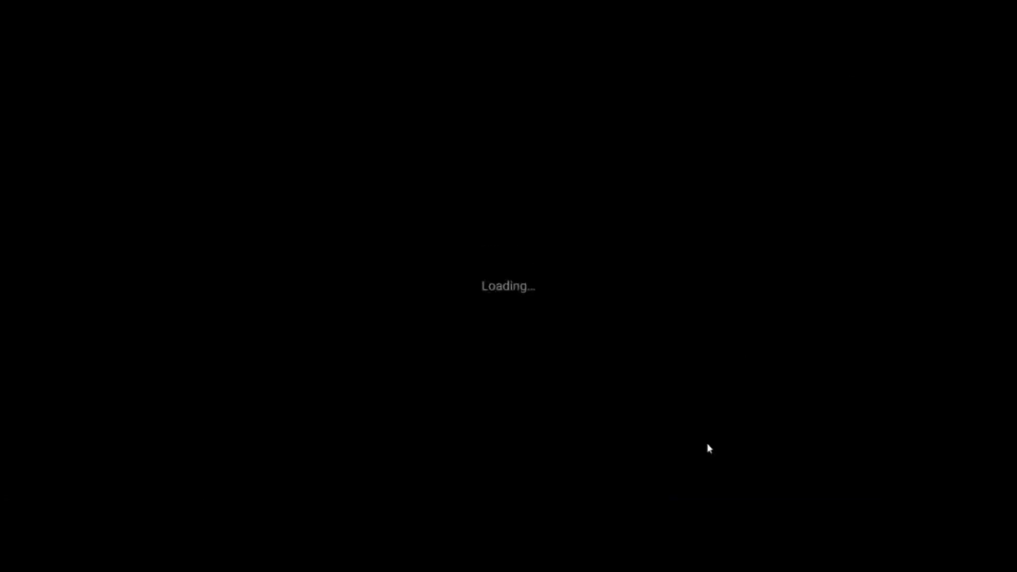